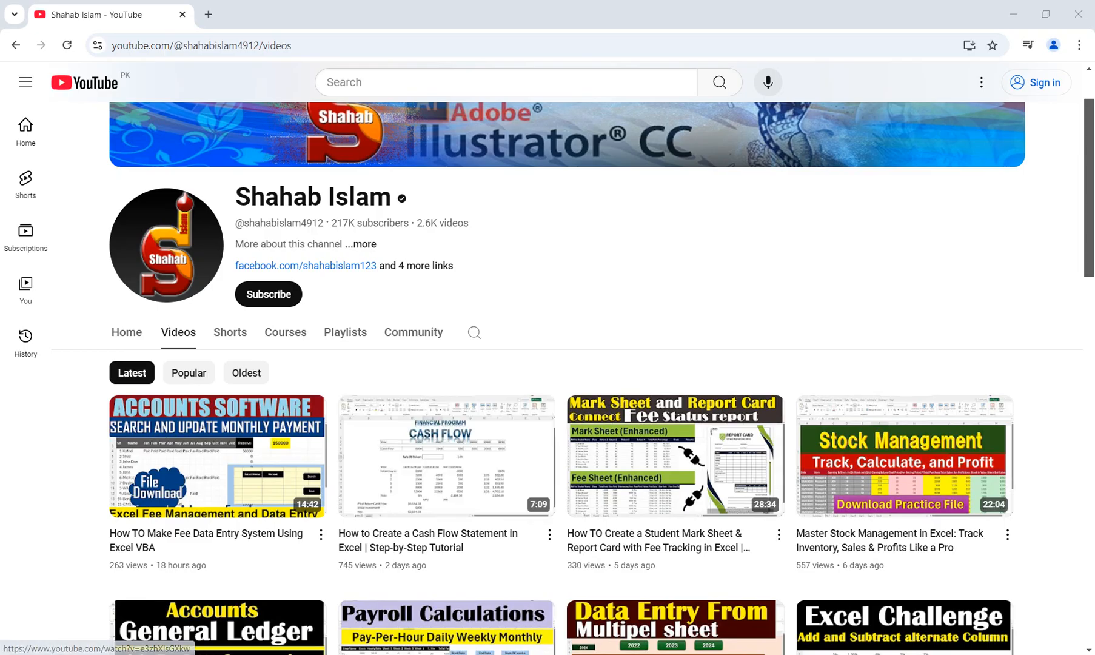
# Switch to the blank Book2 workbook in Excel and enter the headers "Order ID" in A3 and "Order Date" in B3
pyautogui.moveTo(506, 654)
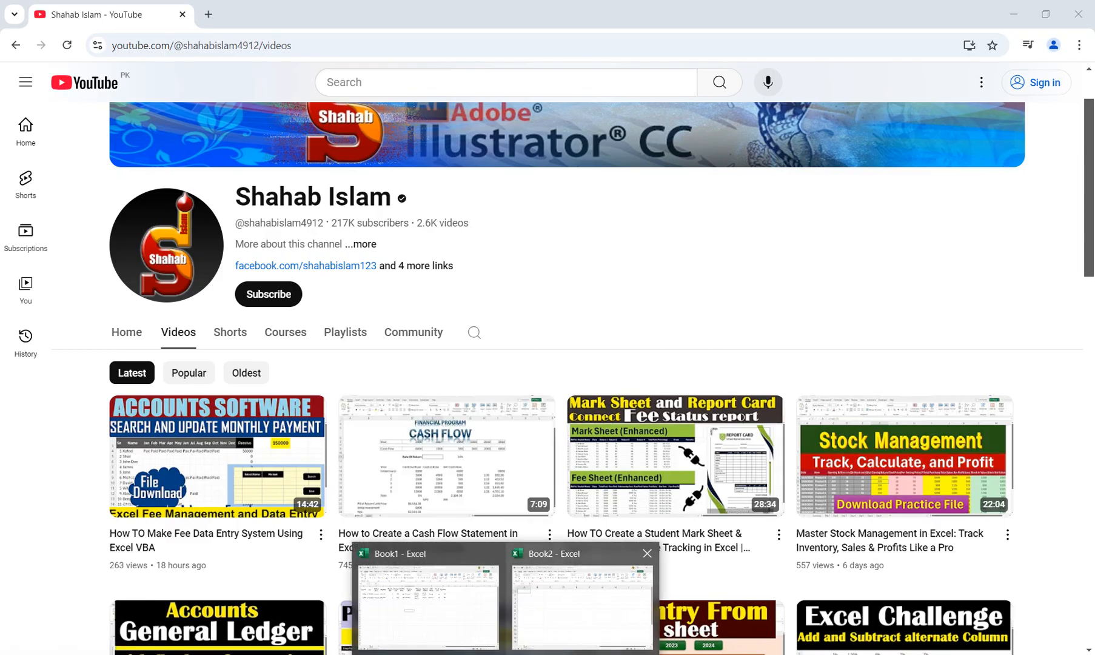
pyautogui.click(582, 607)
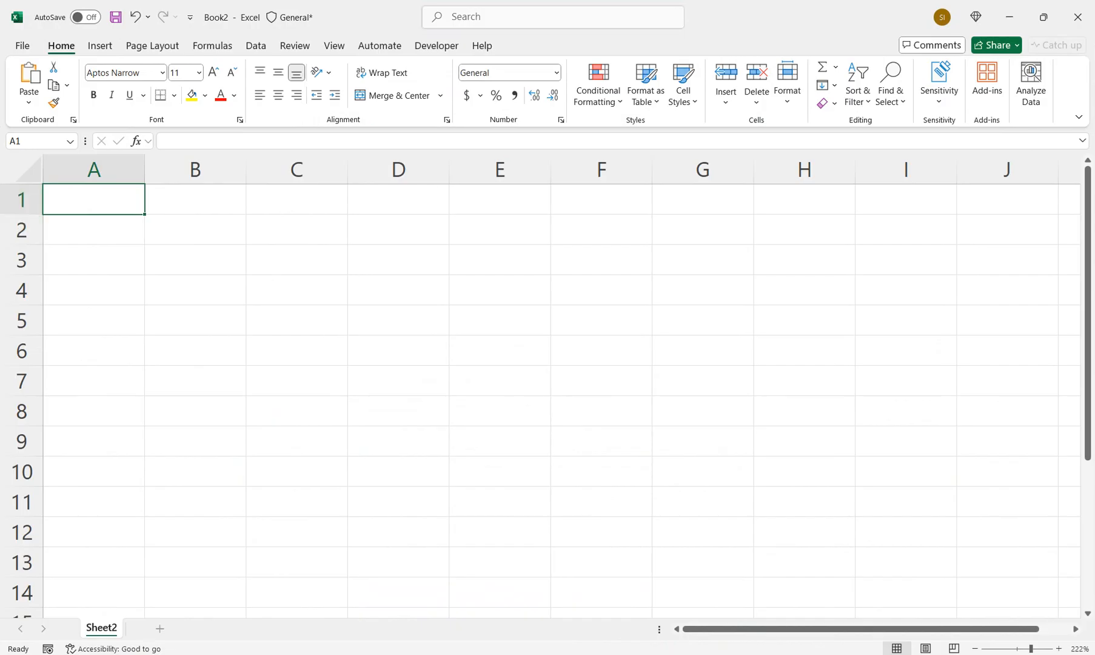
pyautogui.click(93, 261)
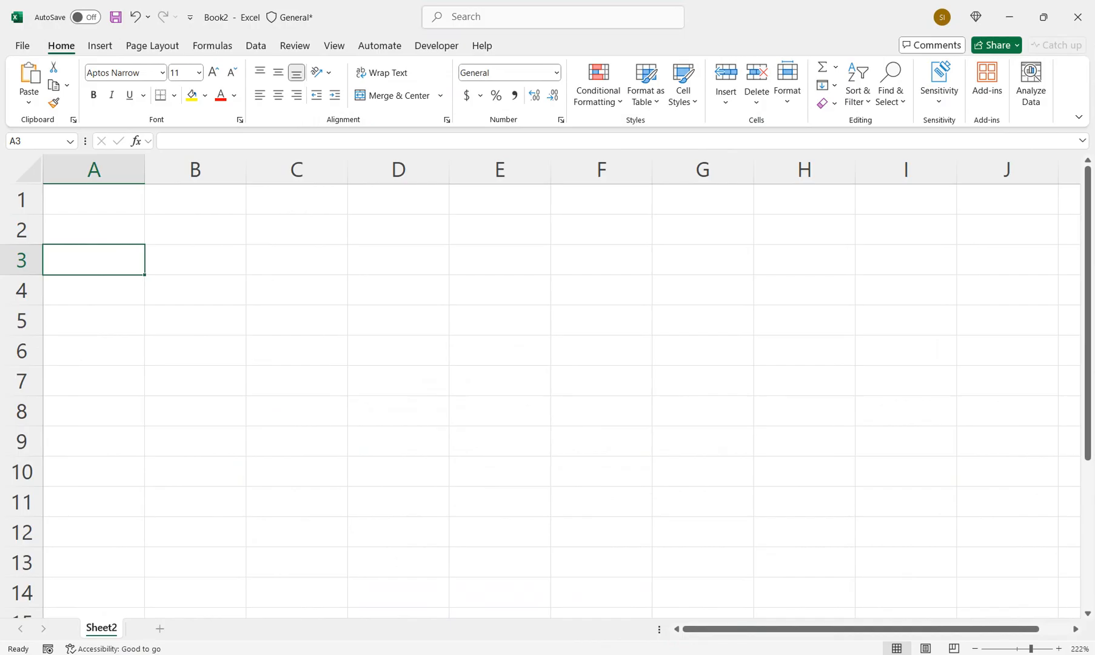
pyautogui.write('Order I')
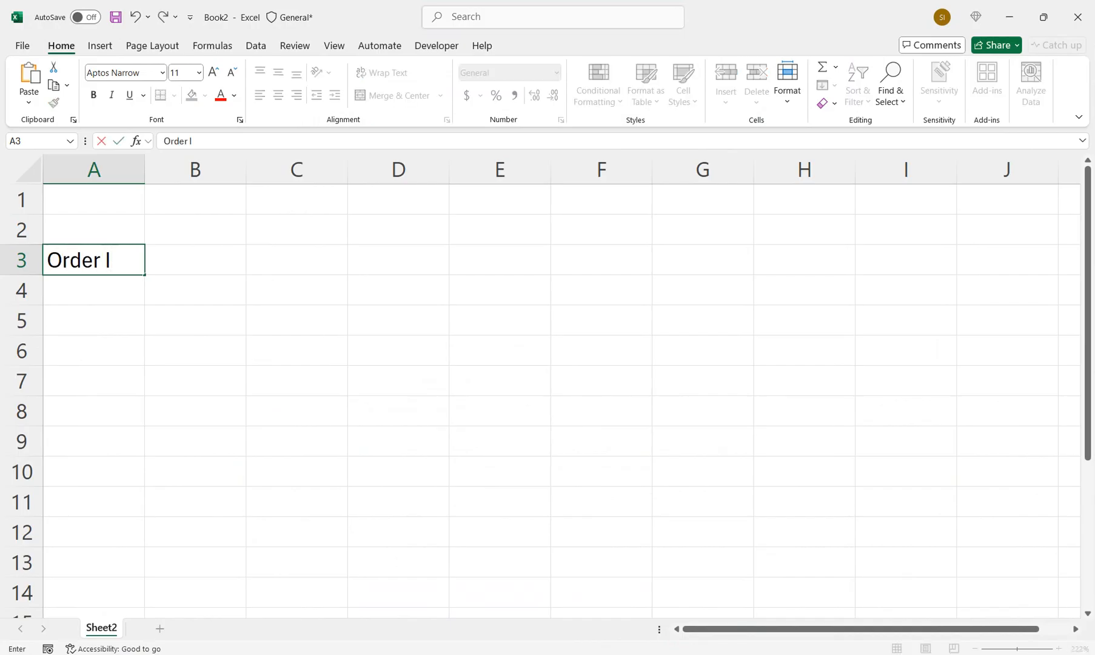
pyautogui.write('D')
pyautogui.press('Tab')
pyautogui.write('Orde')
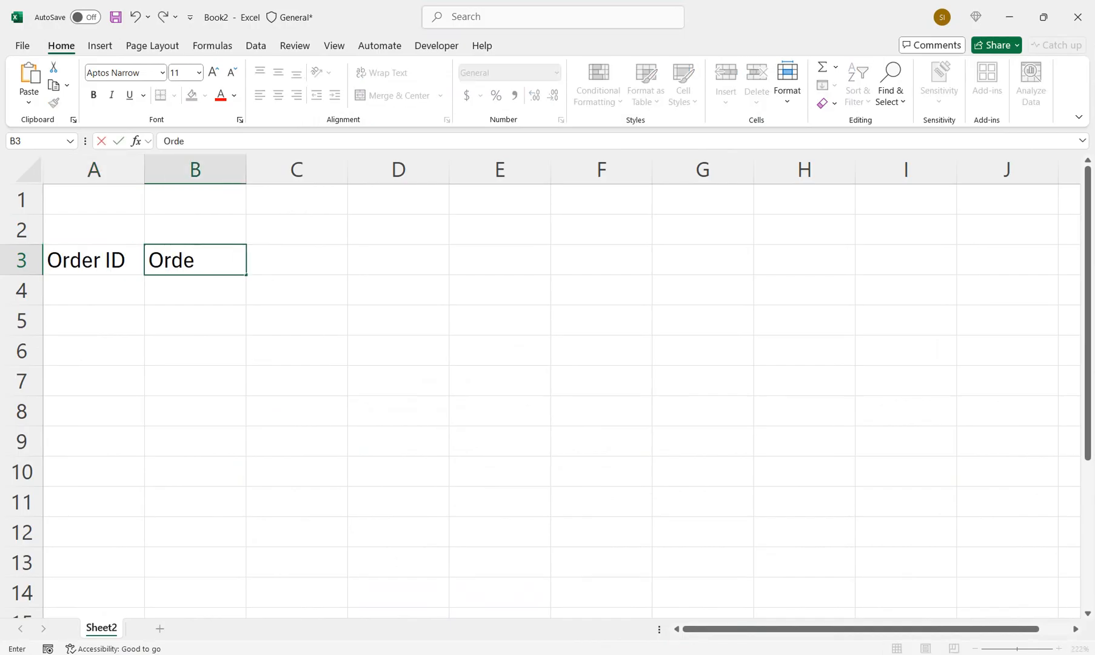
pyautogui.write('r Date')
pyautogui.press('Tab')
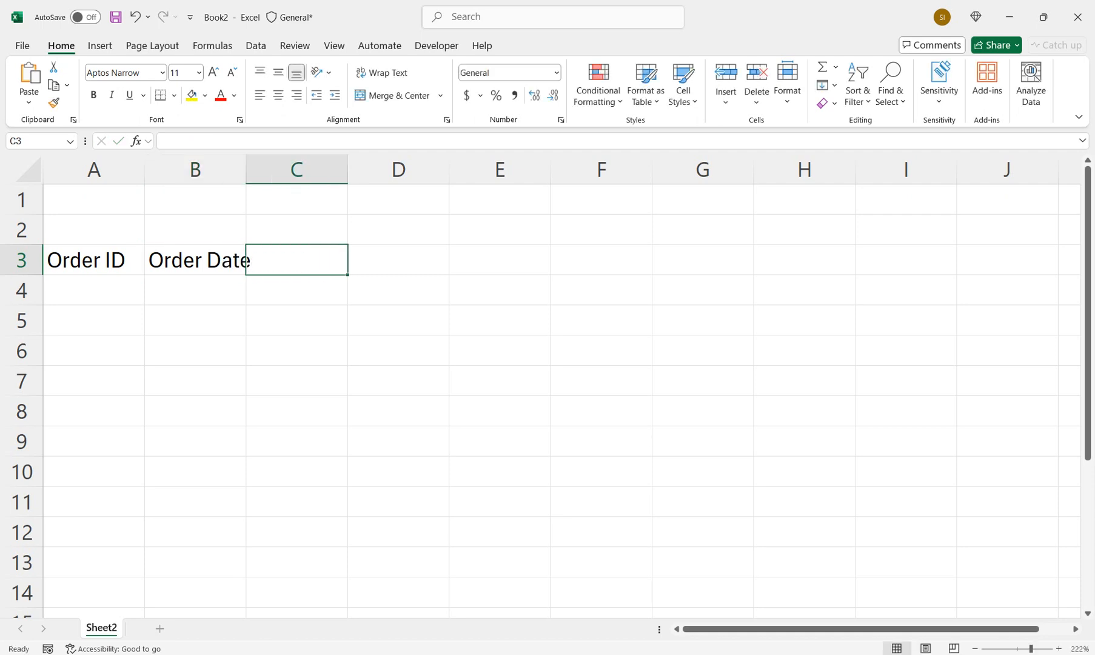
# Enter the header "Product Name" in cell C3
pyautogui.write('Prodju')
pyautogui.press('BackSpace')
pyautogui.press('BackSpace')
pyautogui.write('uct')
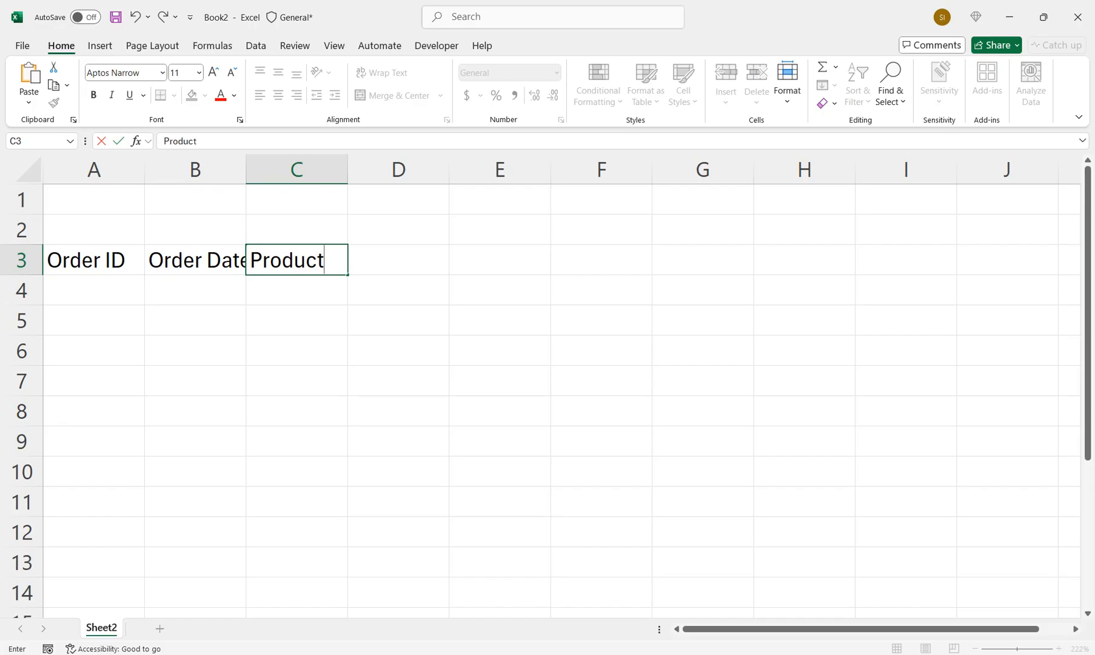
pyautogui.write(' ame')
pyautogui.press('Tab')
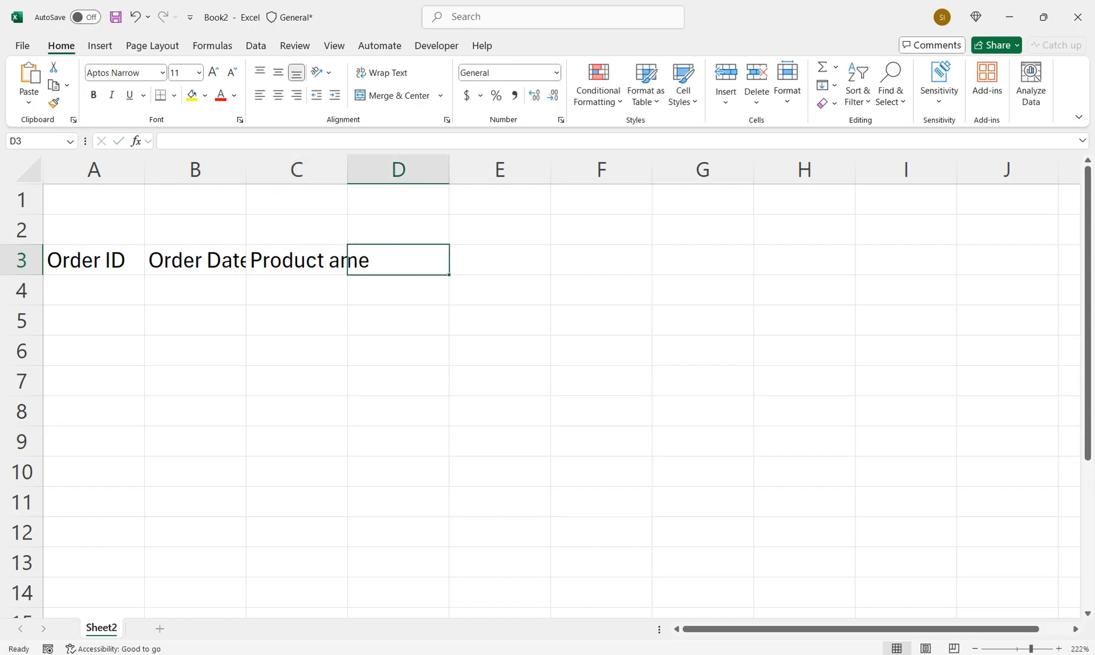
pyautogui.press('Left')
pyautogui.press('F2')
pyautogui.press('BackSpace')
pyautogui.press('BackSpace')
pyautogui.press('BackSpace')
pyautogui.write('Name')
pyautogui.press('Tab')
# Widen columns B and C to fit their headers and enter "SKU/Asin" in D3
pyautogui.moveTo(246, 169); pyautogui.dragTo(256, 169)
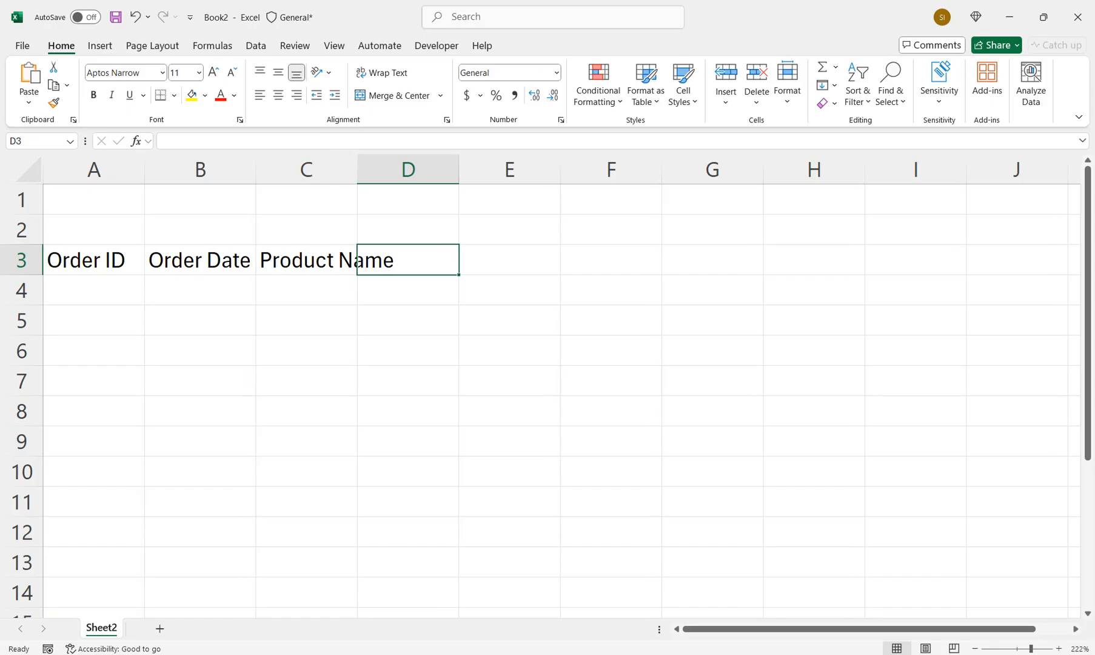
pyautogui.doubleClick(358, 169)
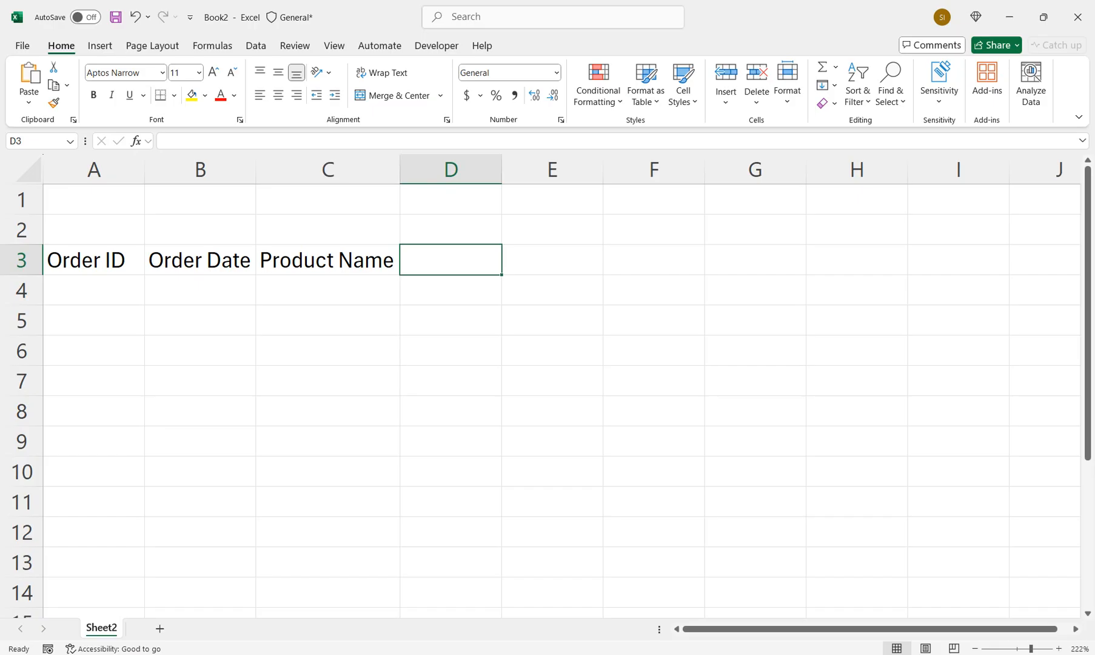
pyautogui.write('SKU')
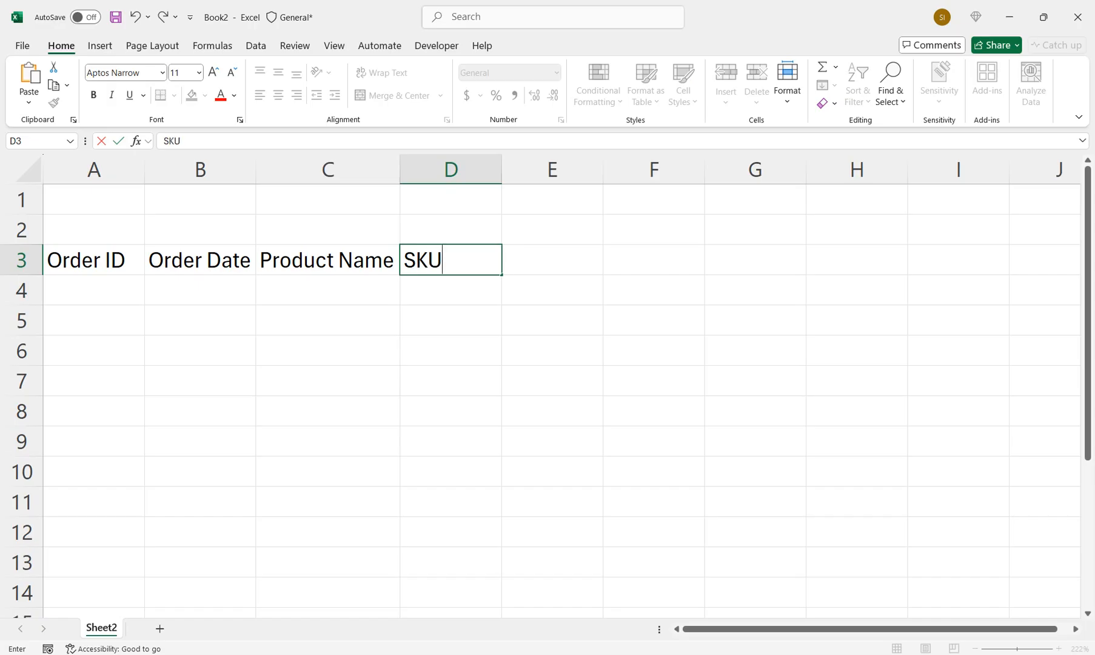
pyautogui.write('/Asin')
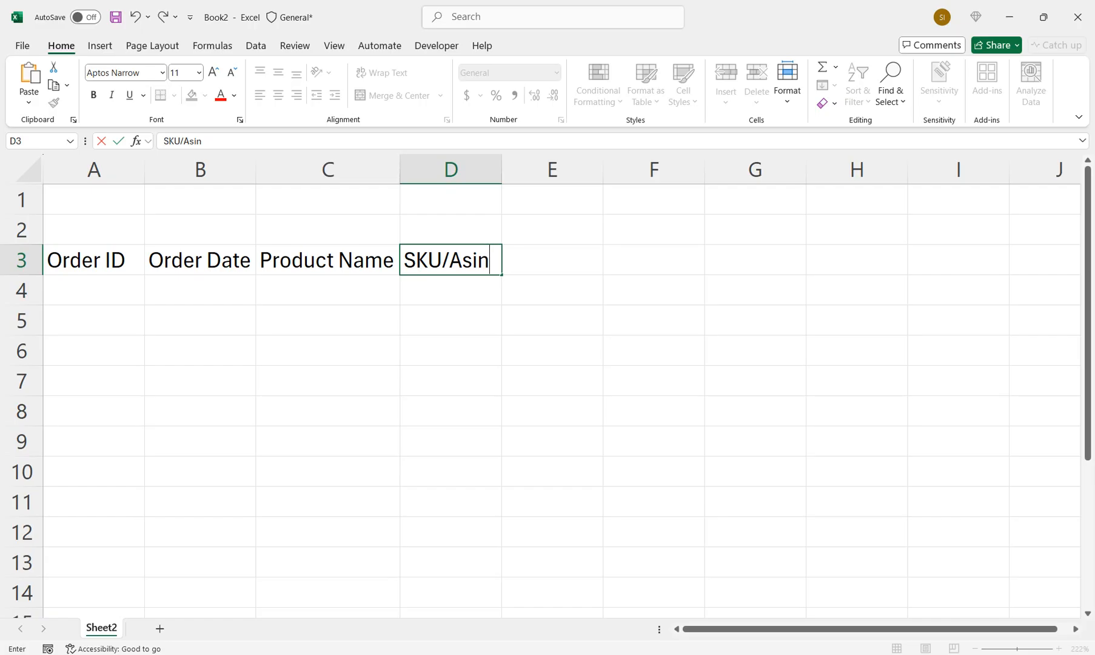
pyautogui.press('Return')
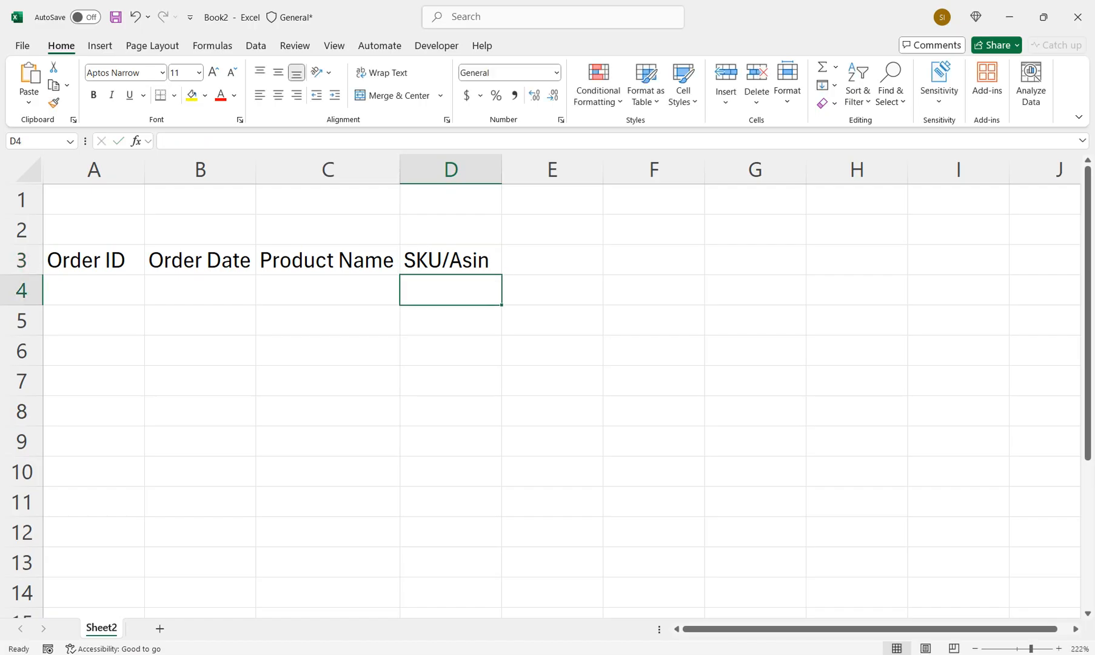
# Enter the header "Number OF Order Receive" in E3, with column E widened to about 13.22 and the text wrapped
pyautogui.click(552, 261)
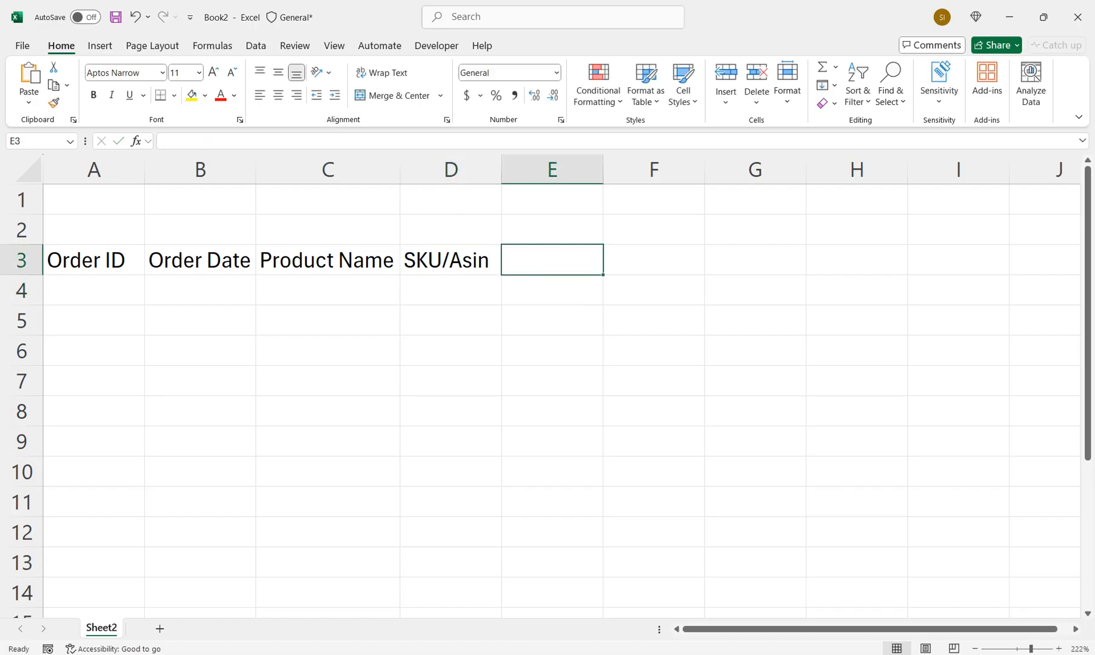
pyautogui.write('Number OF Order Receive')
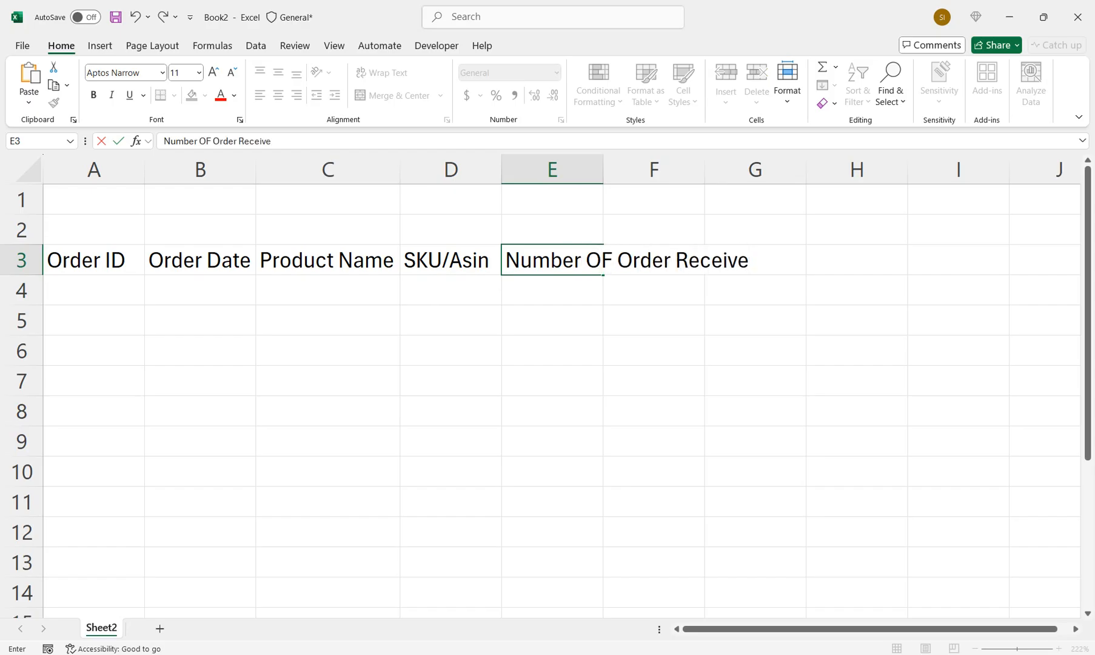
pyautogui.press('Up')
pyautogui.press('Down')
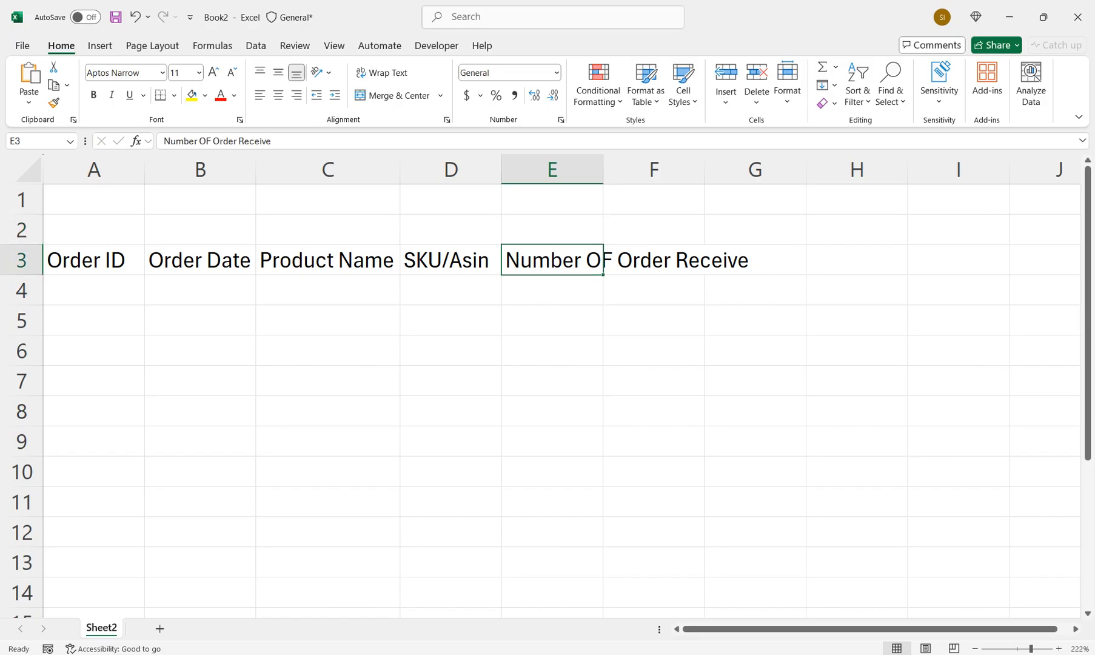
pyautogui.moveTo(603, 170); pyautogui.dragTo(662, 169)
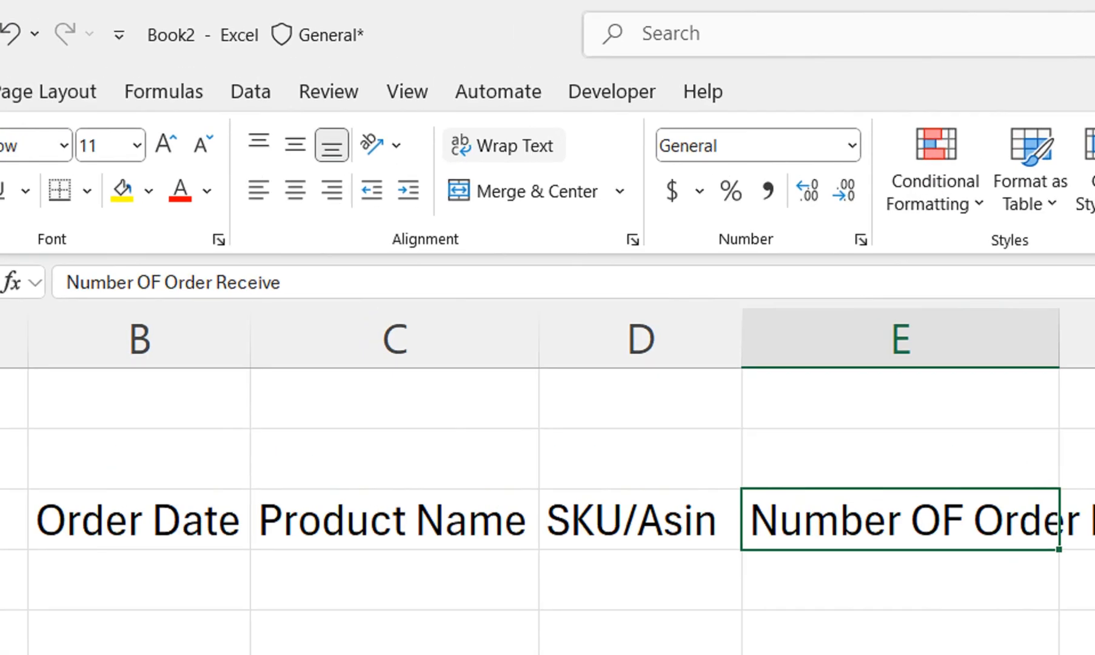
pyautogui.click(382, 72)
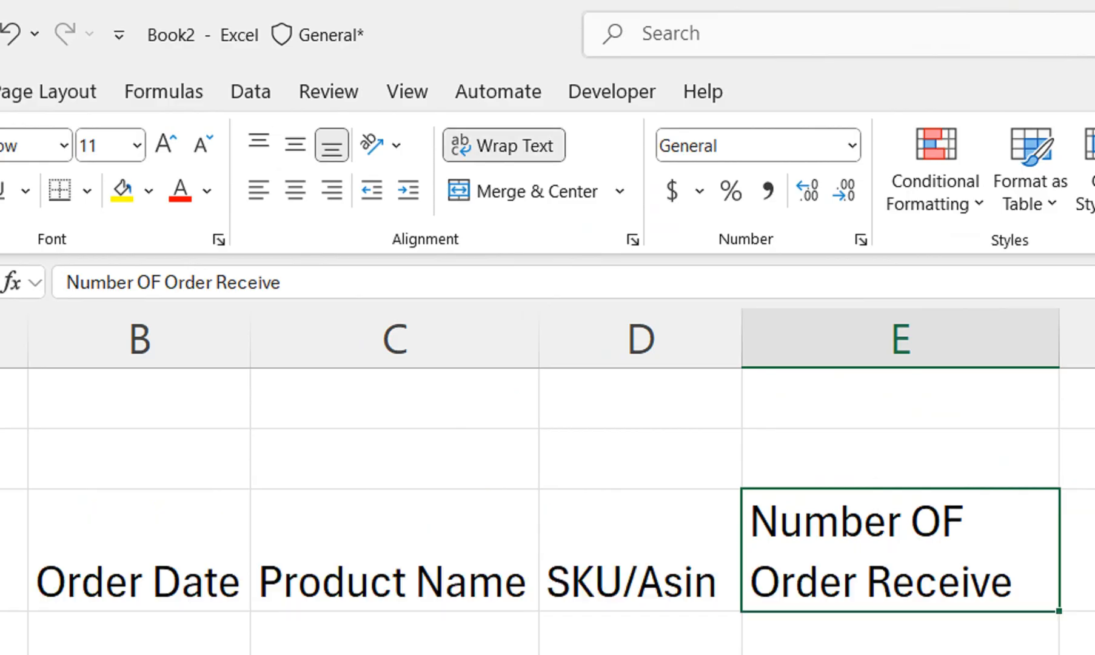
# Widen column F and correct the header in E3 to "Number OF Order Received"
pyautogui.click(988, 385)
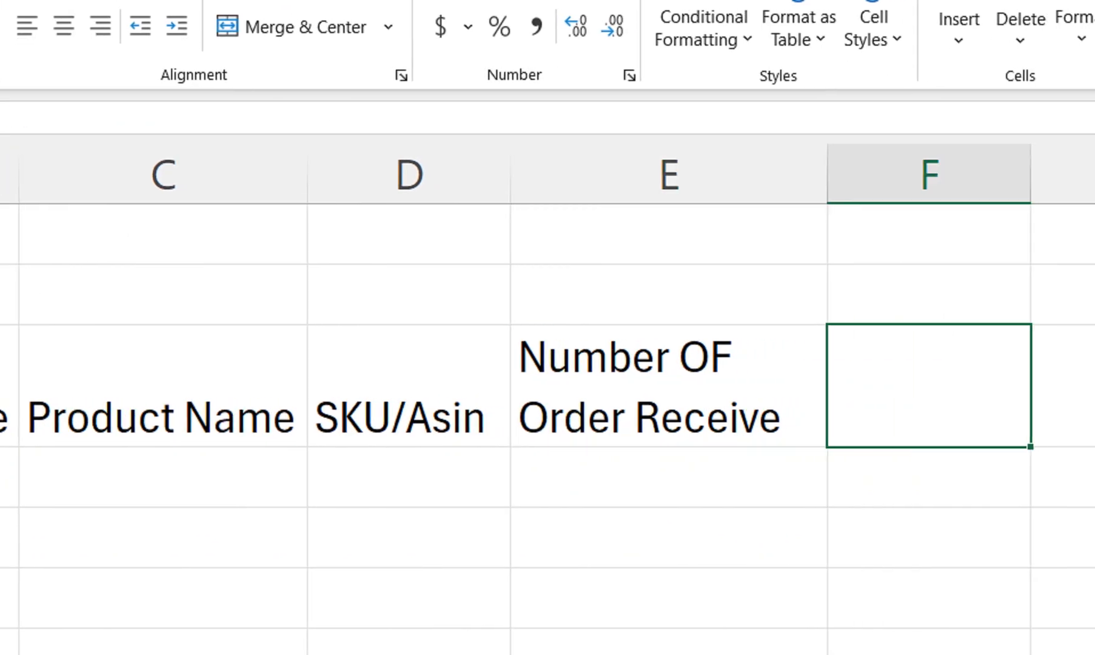
pyautogui.moveTo(1091, 175); pyautogui.dragTo(1094, 175)
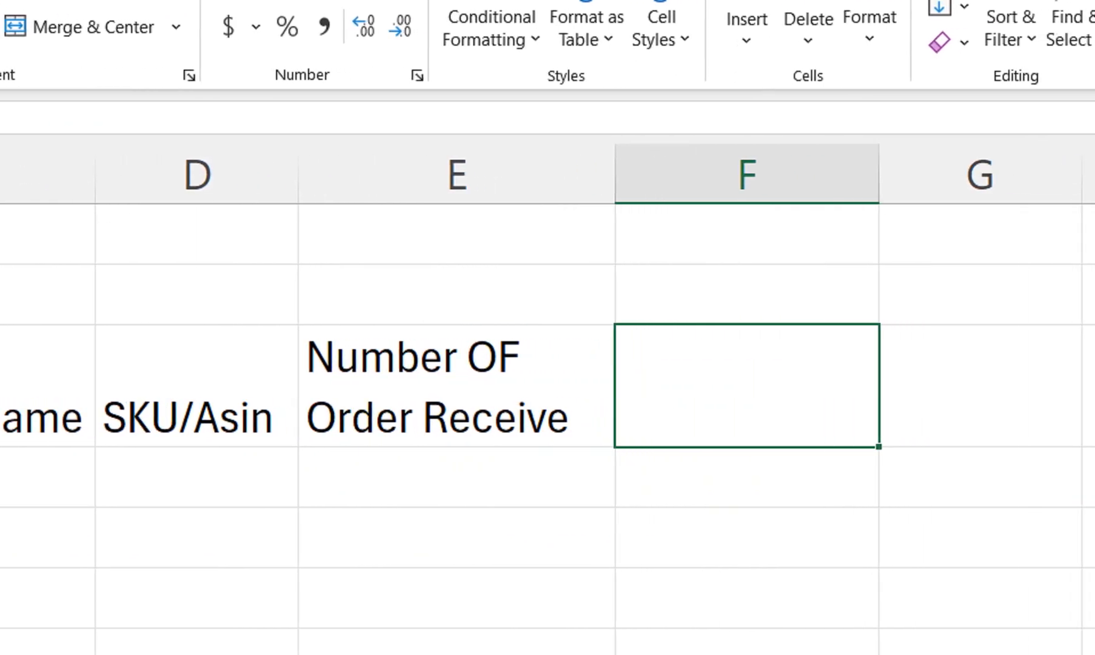
pyautogui.press('Left')
pyautogui.press('F2')
pyautogui.write('d')
pyautogui.press('Tab')
# Enter the header "Confirmed Order" in cell F3
pyautogui.write('Confirm')
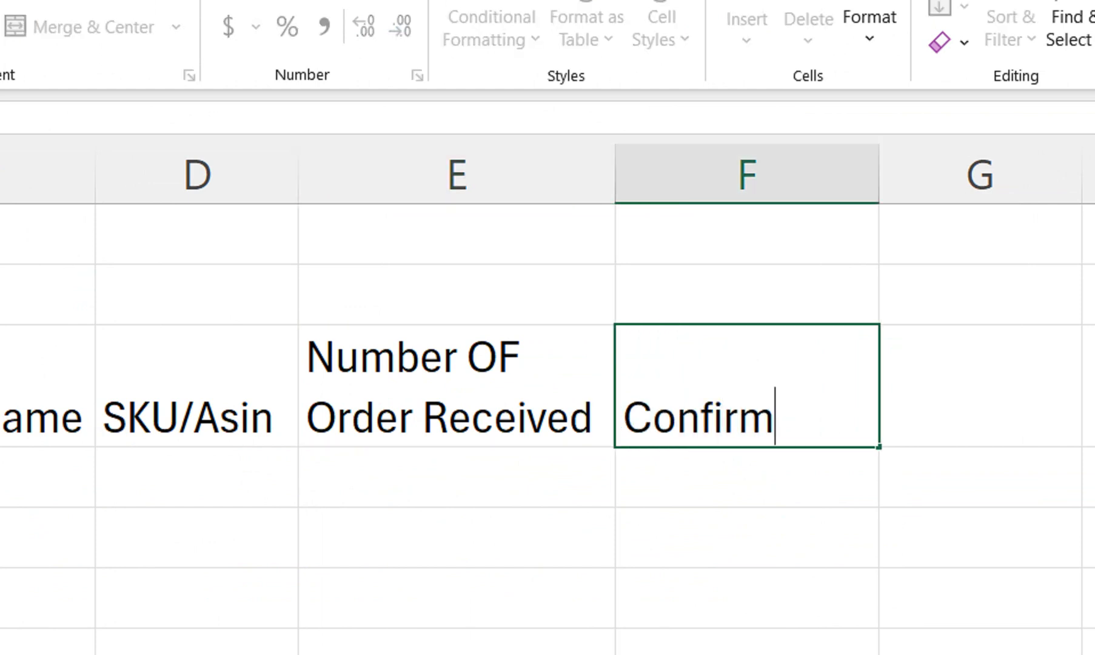
pyautogui.write('aed Order')
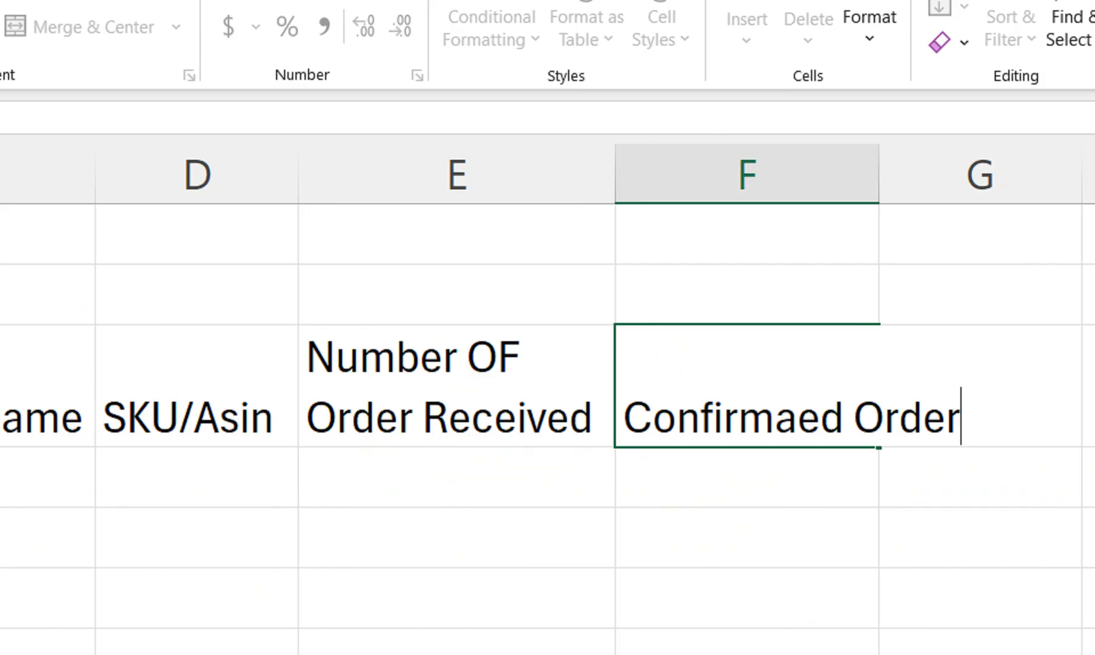
pyautogui.hotkey('ctrl', 'Return')
pyautogui.doubleClick(797, 418)
pyautogui.press('BackSpace')
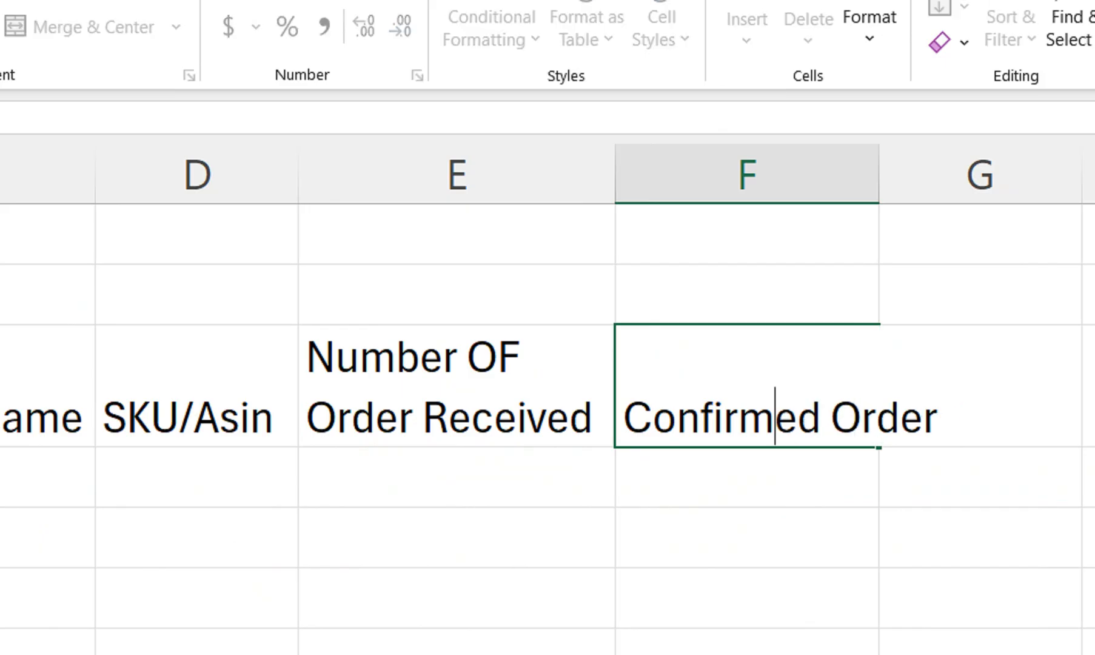
pyautogui.press('Return')
pyautogui.press('Up')
pyautogui.press('Right')
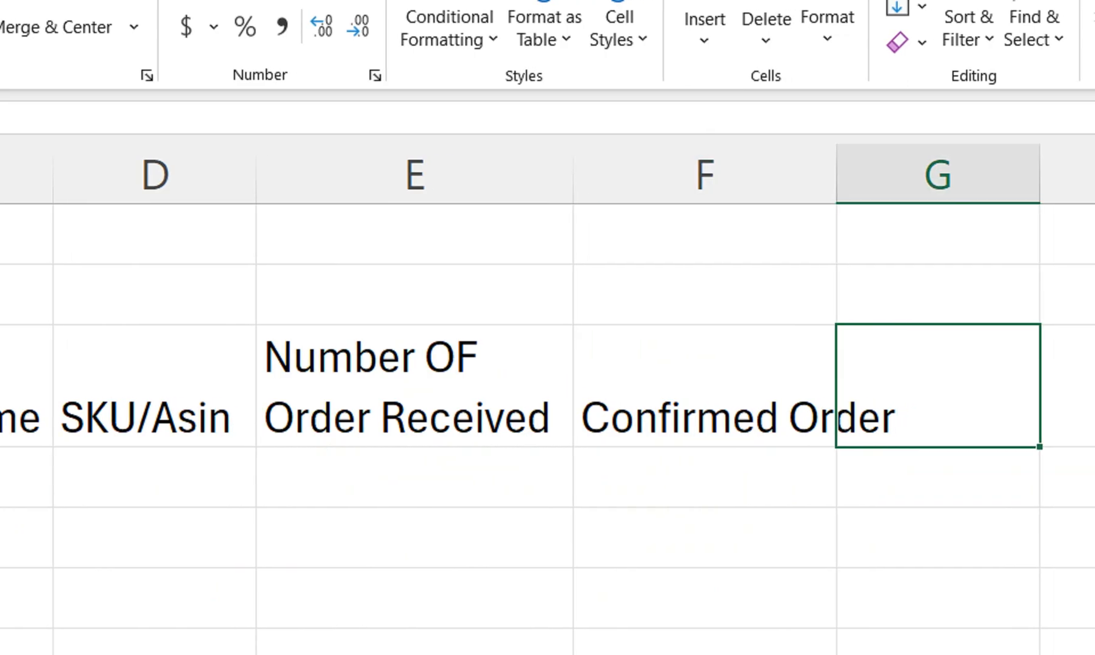
# Enter the headers "Return" in G3 and "Delivered" in H3
pyautogui.write('Return')
pyautogui.press('Tab')
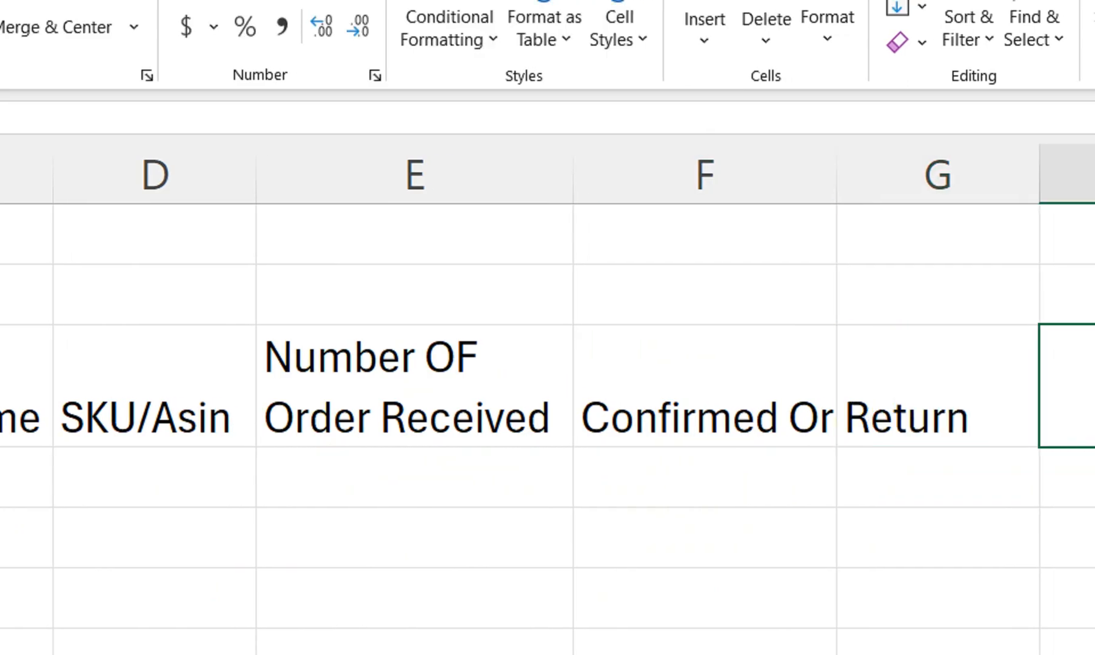
pyautogui.write('Delivered')
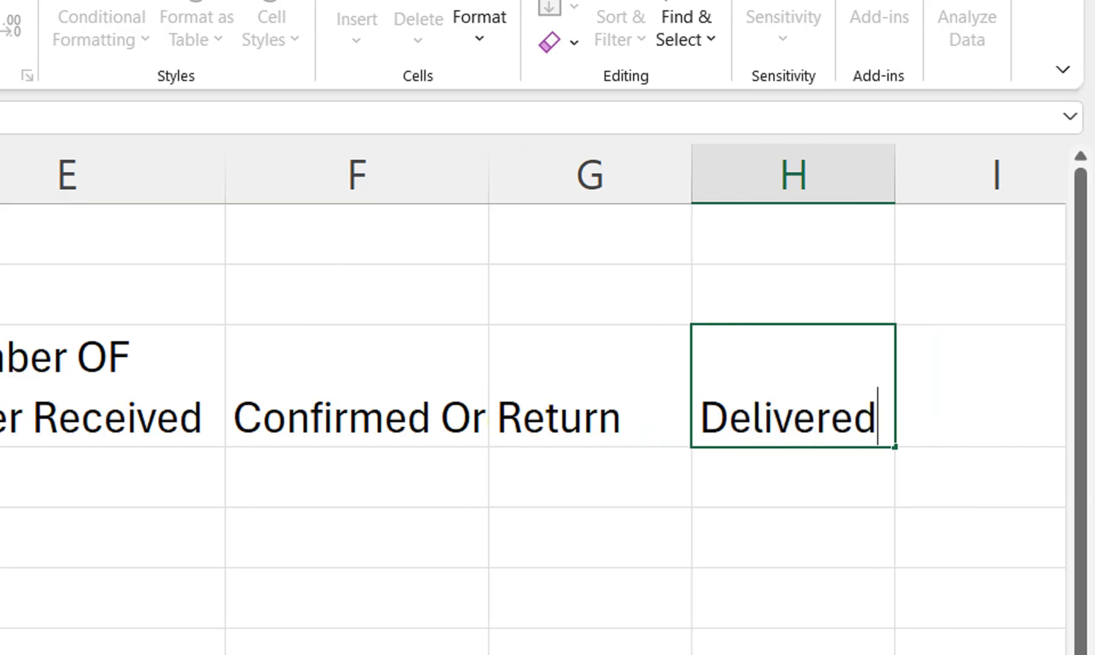
pyautogui.press('Tab')
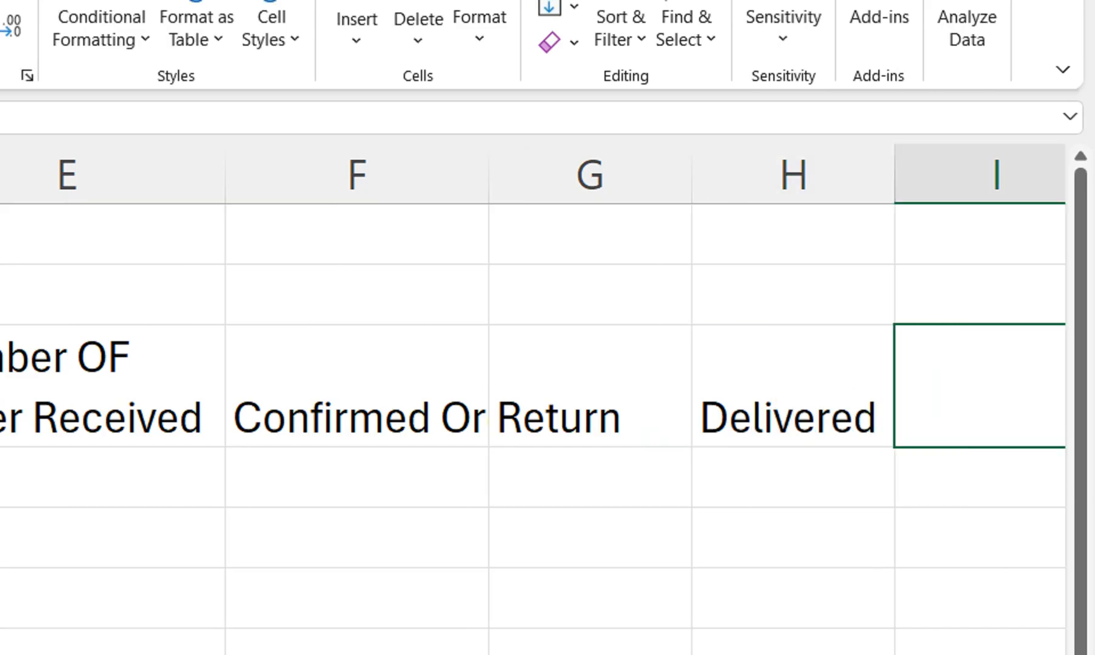
# Enter the header "Product Cost +Shipping" in cell I3
pyautogui.write('Product Cost +Shippin')
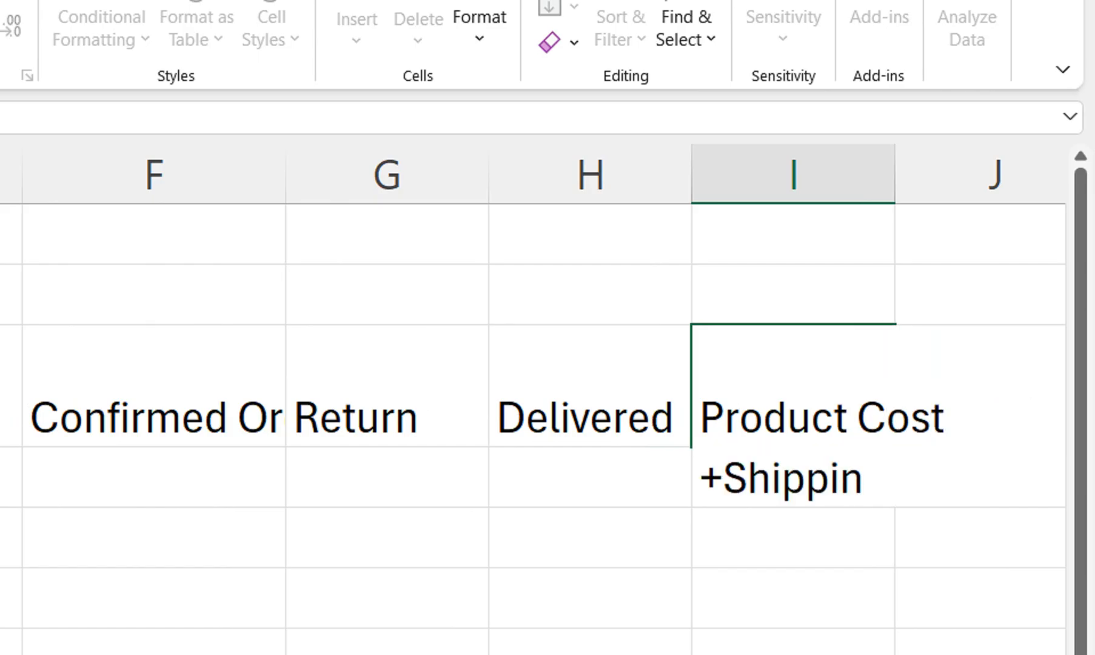
pyautogui.write('g')
pyautogui.press('Return')
pyautogui.press('Right')
pyautogui.press('Up')
pyautogui.press('Left')
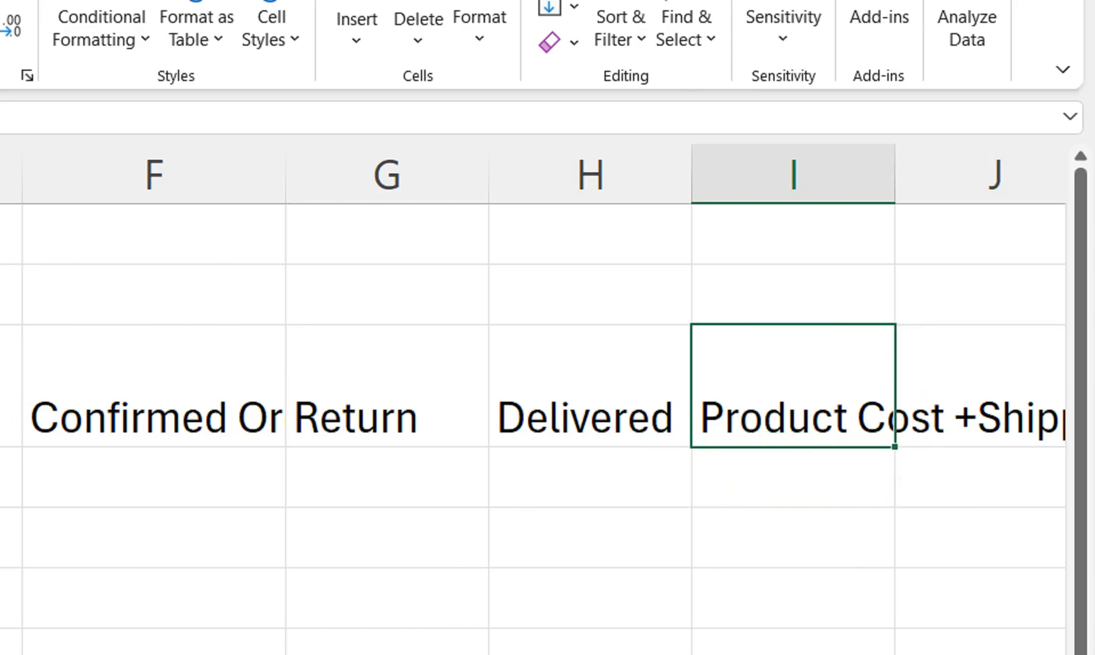
# Wrap the header text in F3 and I3, and widen column I so its header fits on two lines
pyautogui.press('Left')
pyautogui.press('Left')
pyautogui.press('Left')
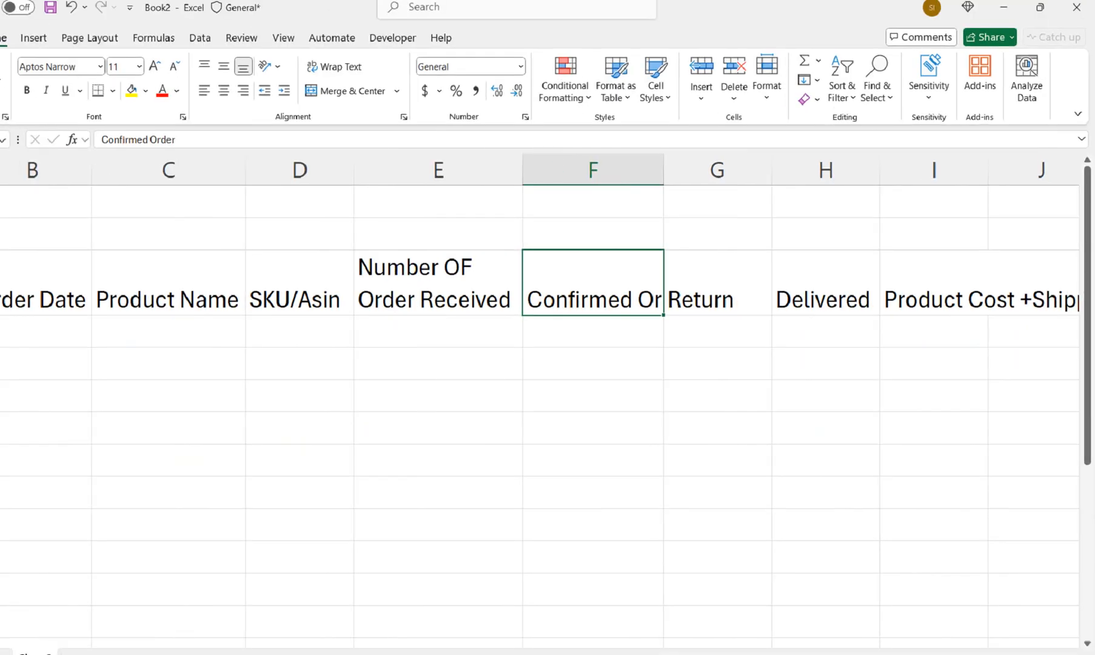
pyautogui.click(383, 72)
pyautogui.press('Right')
pyautogui.press('Right')
pyautogui.press('Right')
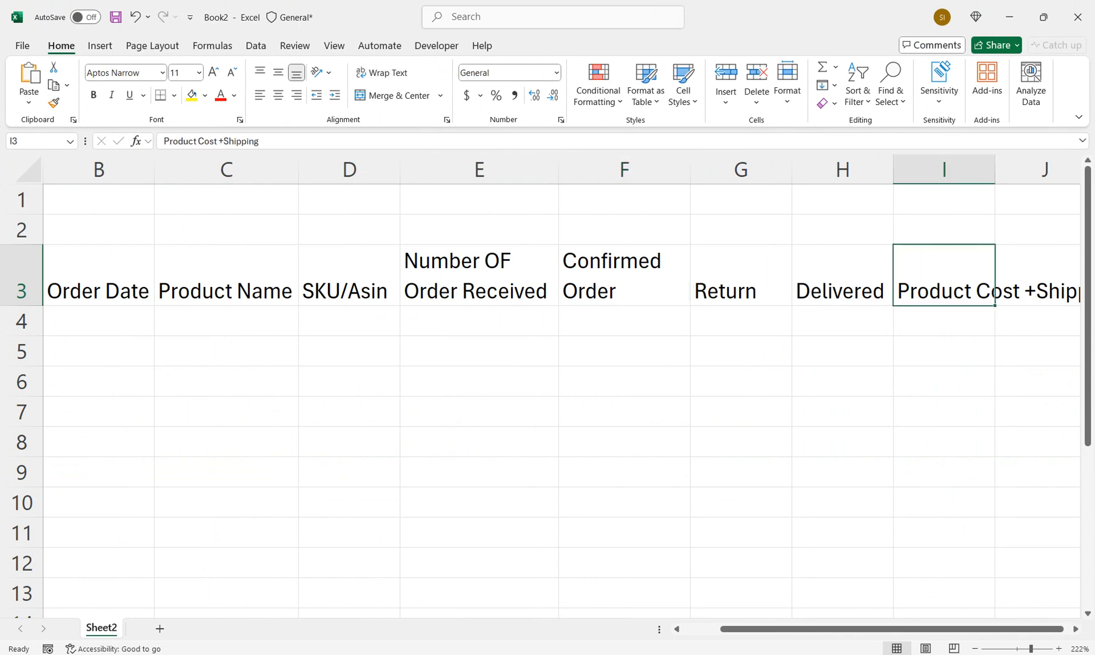
pyautogui.click(383, 72)
pyautogui.moveTo(995, 169); pyautogui.dragTo(1049, 169)
pyautogui.hscroll(2, 1048, 169)
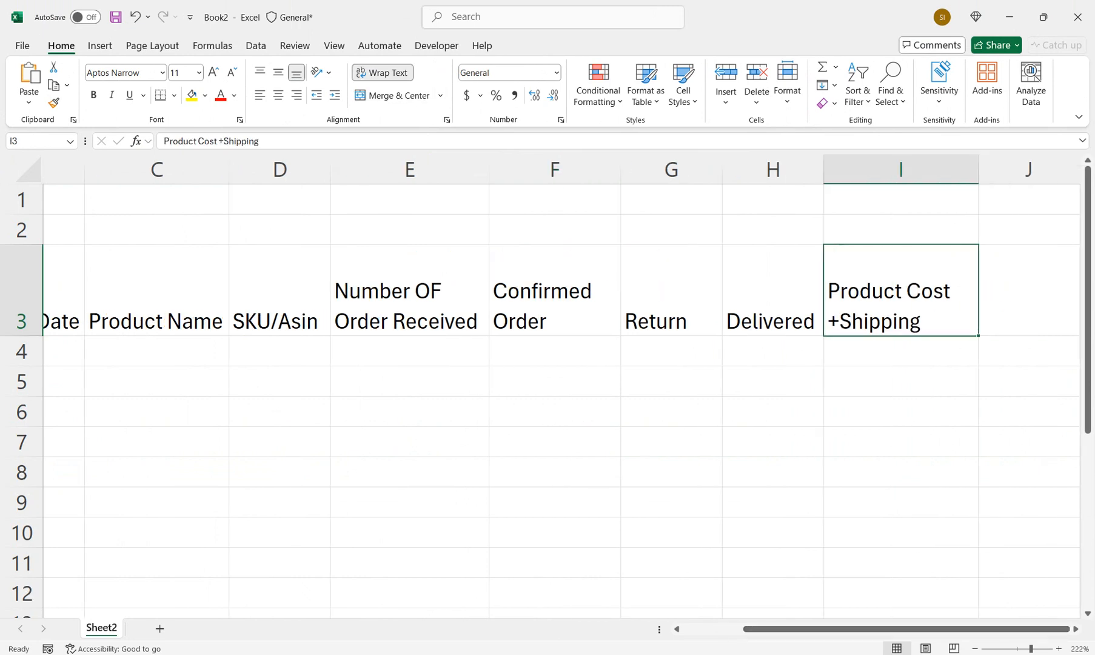
# Enter the header "COD" in cell J3
pyautogui.click(1030, 290)
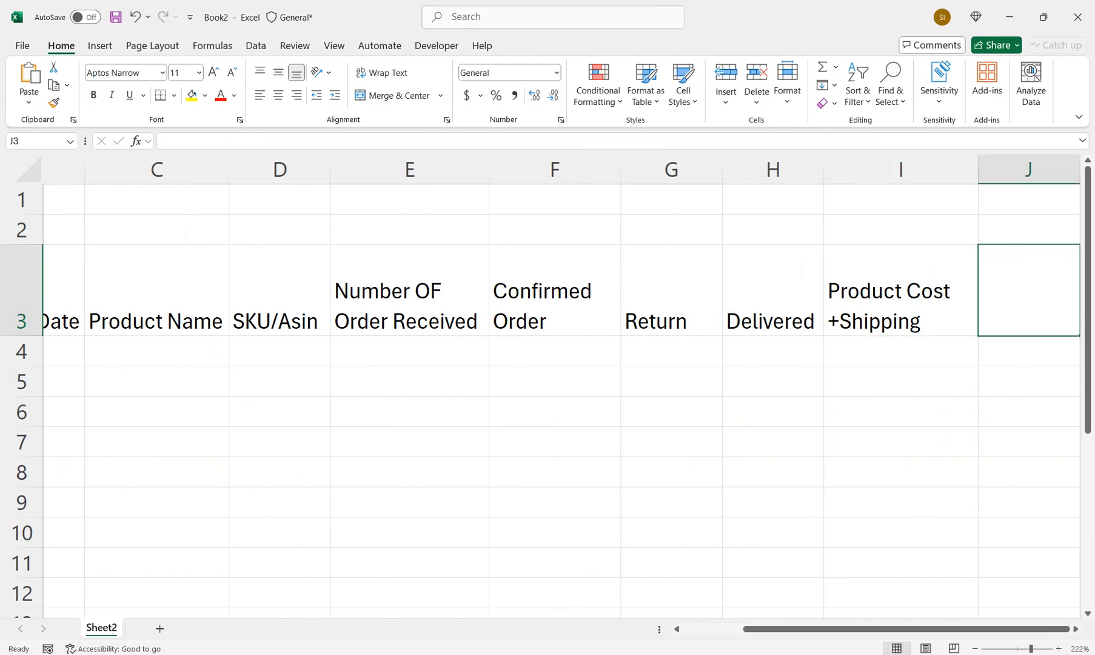
pyautogui.write('COd')
pyautogui.press('BackSpace')
pyautogui.write('D')
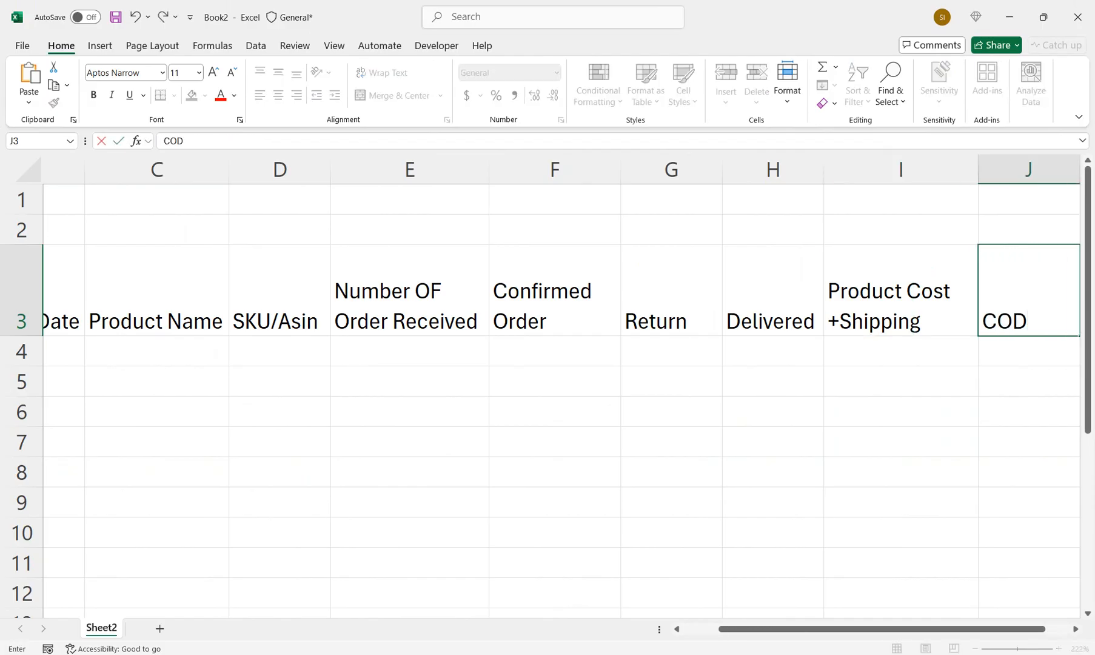
pyautogui.press('Tab')
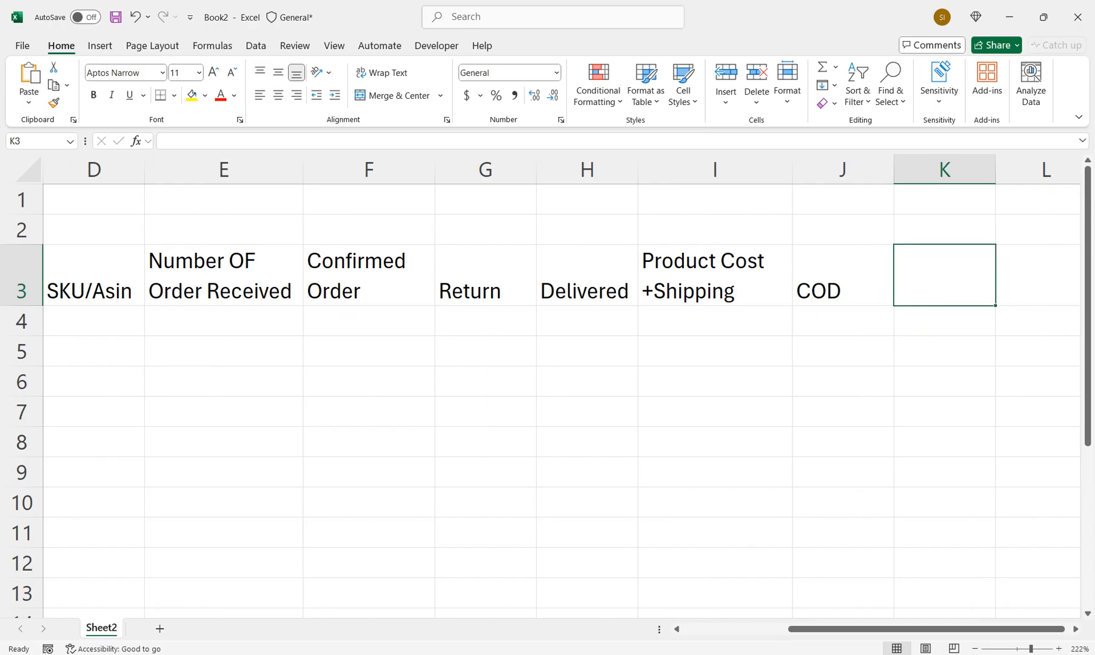
# Enter the header "RTO" in cell K3
pyautogui.write('Or')
pyautogui.press('BackSpace')
pyautogui.write('r')
pyautogui.press('BackSpace')
pyautogui.press('BackSpace')
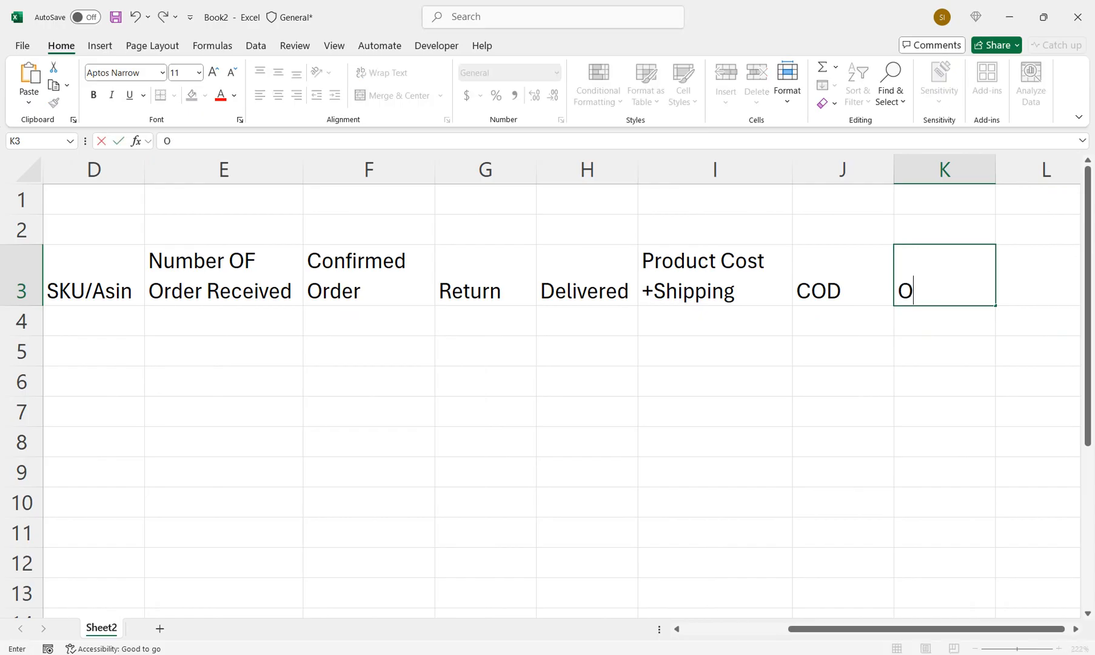
pyautogui.write('RTo')
pyautogui.press('BackSpace')
pyautogui.write('O')
pyautogui.hotkey('ctrl', 'Return')
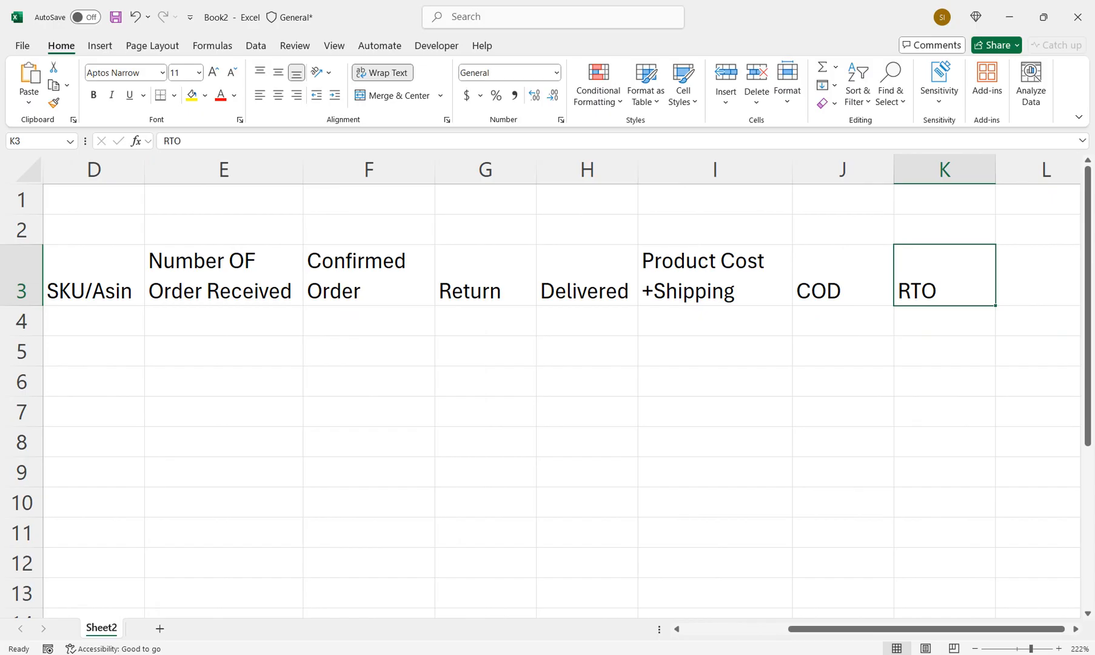
# Enter the header "ADS" in cell L3
pyautogui.press('Right')
pyautogui.press('Right')
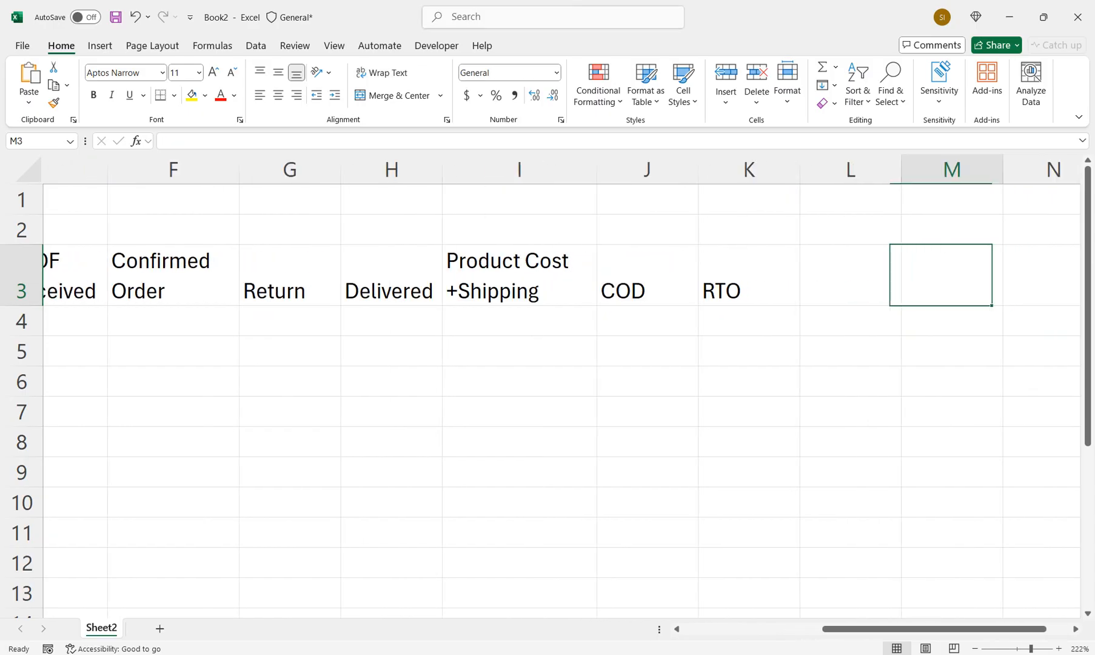
pyautogui.press('Left')
pyautogui.write('Ads')
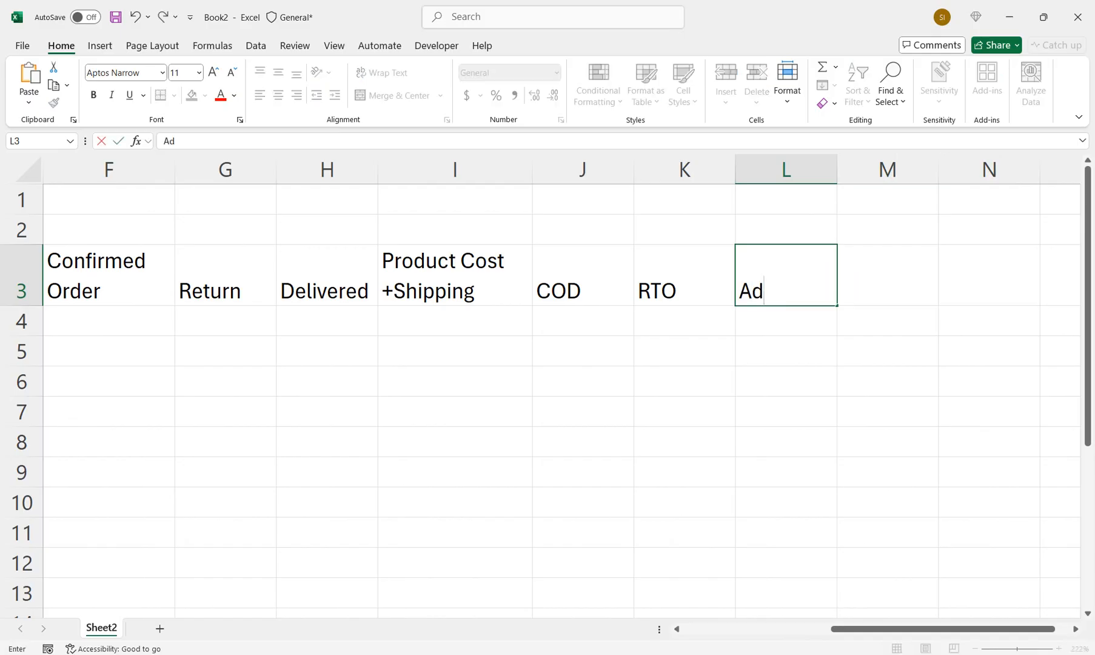
pyautogui.press('BackSpace')
pyautogui.press('BackSpace')
pyautogui.press('BackSpace')
pyautogui.write('ADS')
pyautogui.press('Tab')
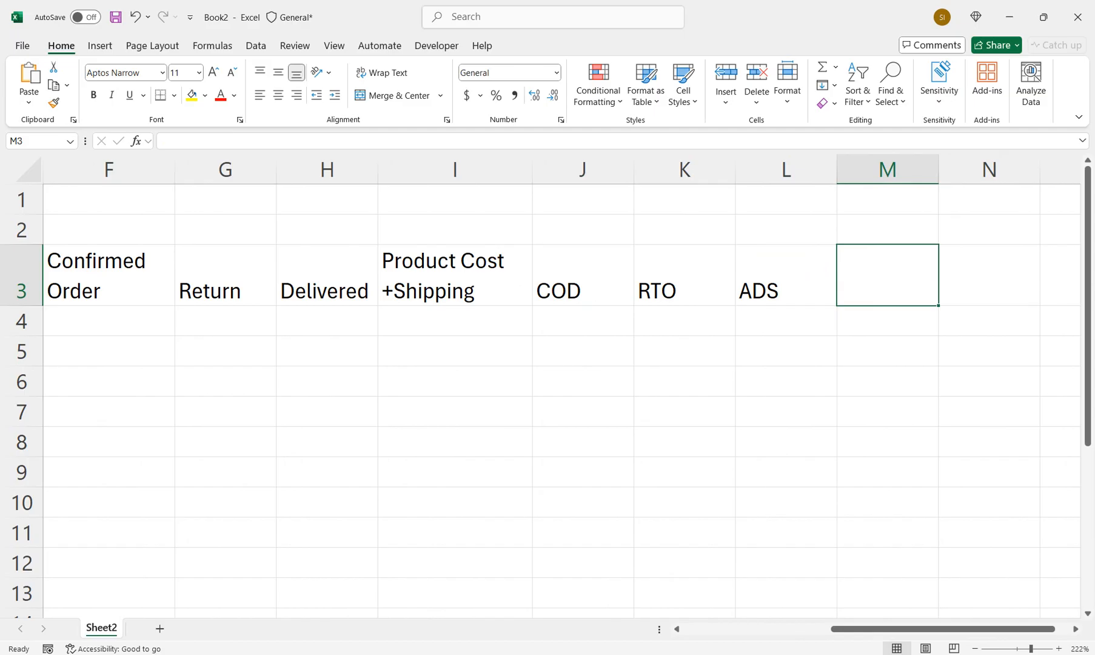
# Enter the headers "Sales Per Order" in M3 and "Total Sales" in N3
pyautogui.write('Sales')
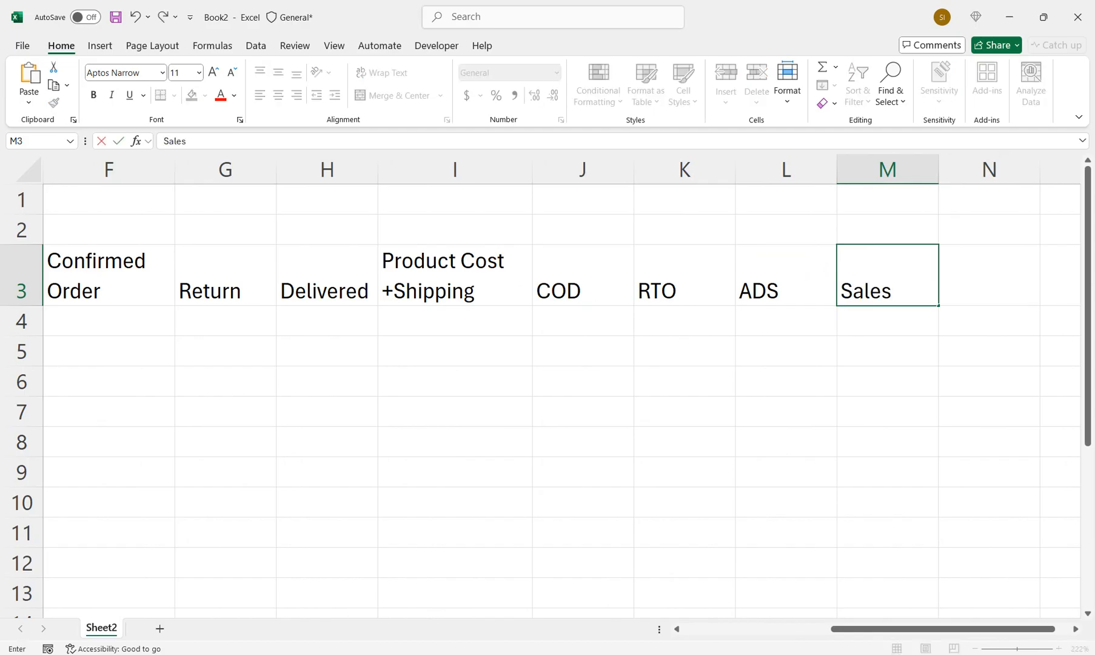
pyautogui.write(' Per ORder')
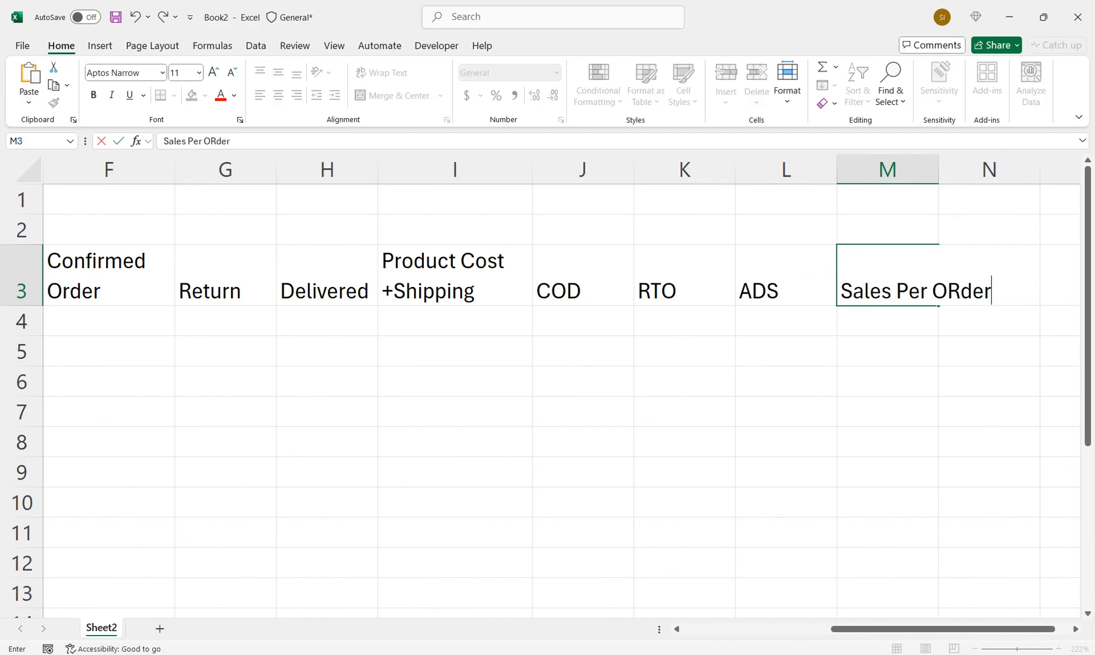
pyautogui.press('Tab')
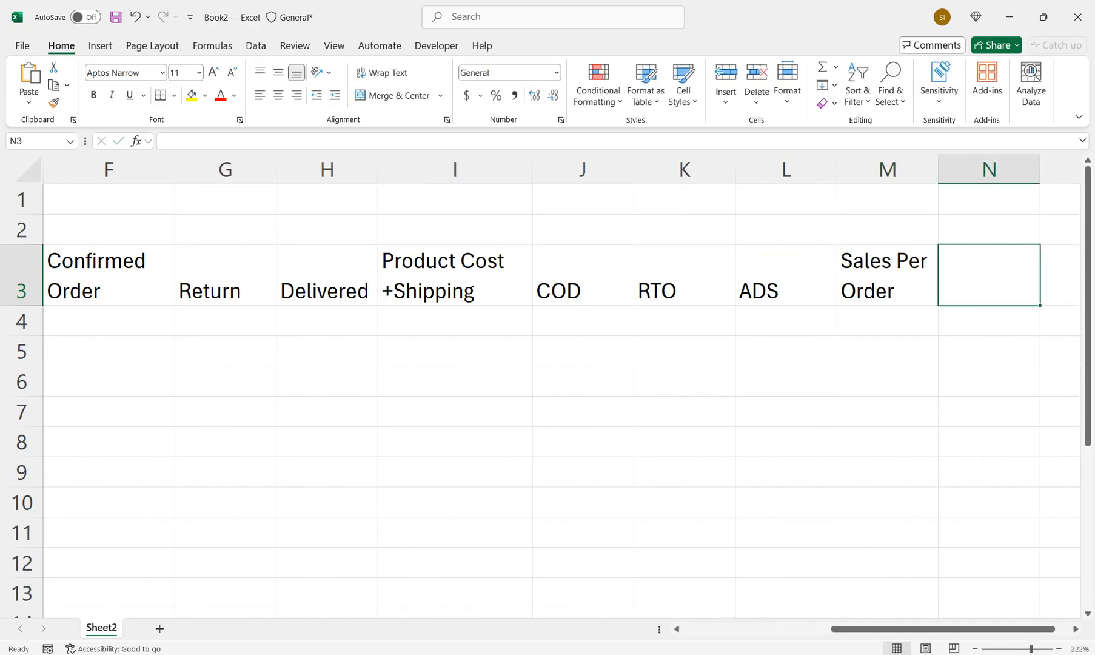
pyautogui.write('Toal')
pyautogui.press('BackSpace')
pyautogui.press('BackSpace')
pyautogui.write('tal Sale')
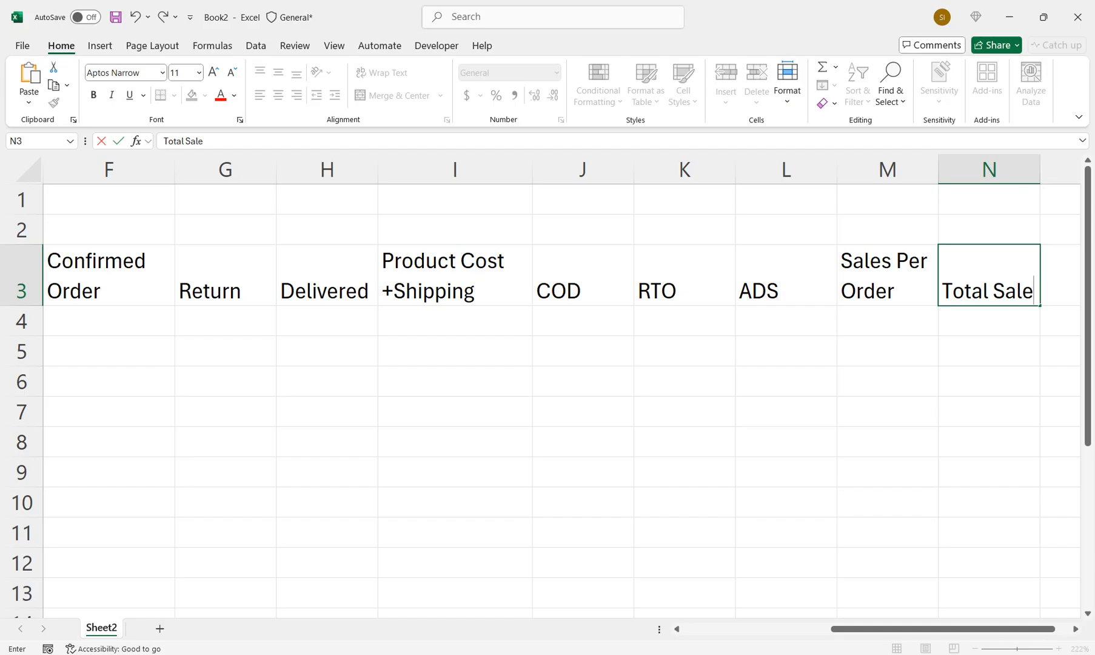
pyautogui.write('s')
pyautogui.press('Tab')
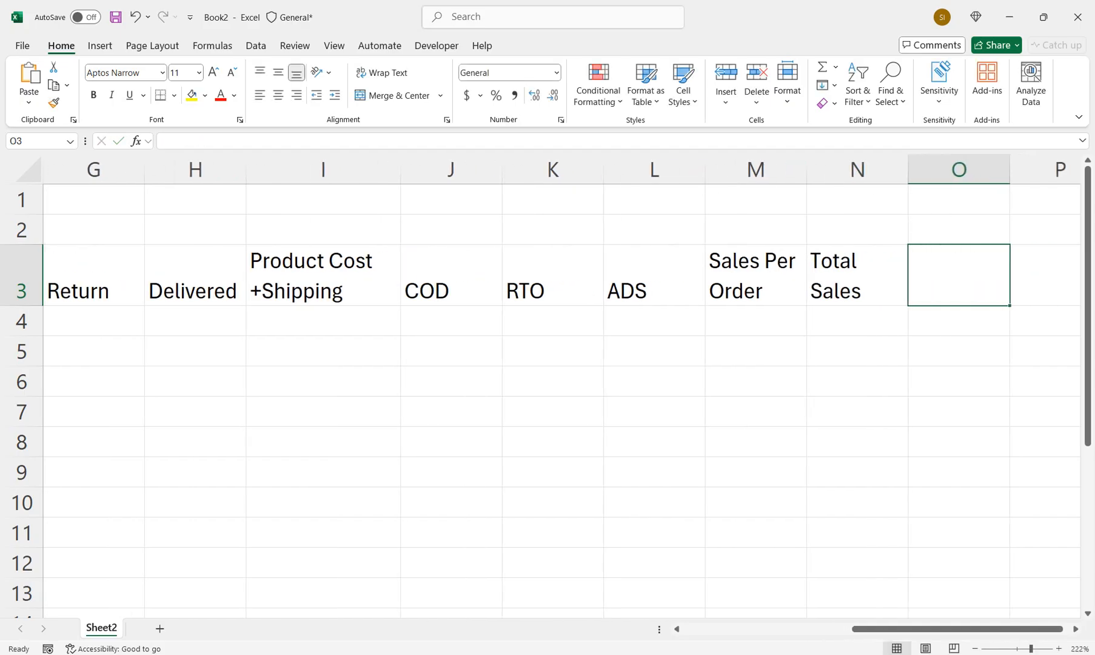
# Enter the headers "Purchase Value" in O3 and "RTO Charges" in P3
pyautogui.write('Purcha')
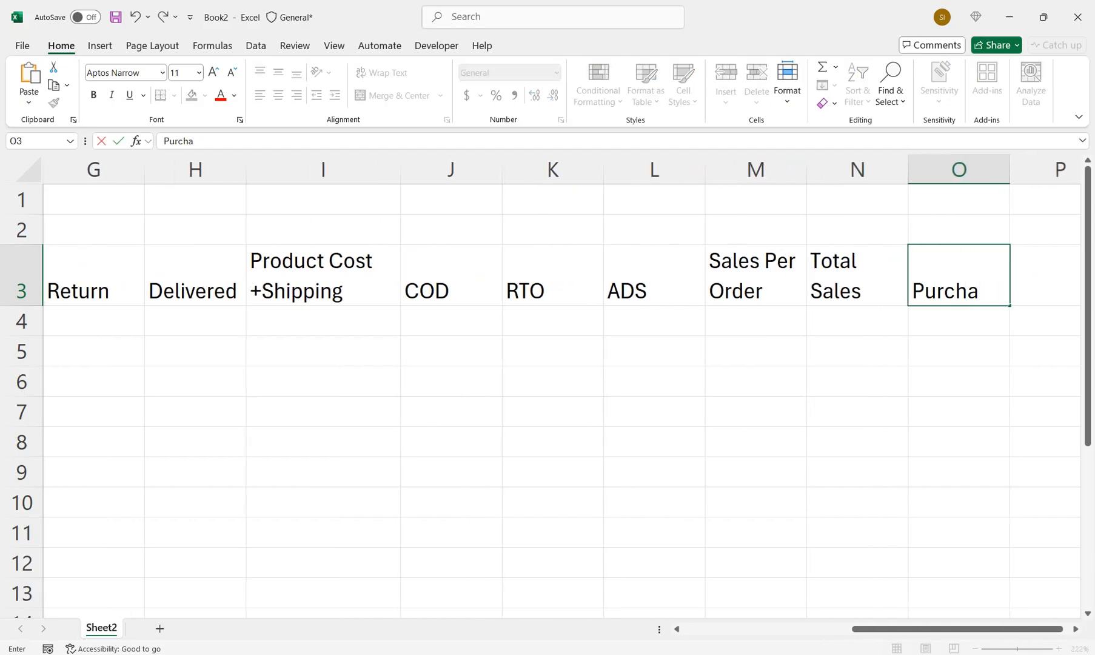
pyautogui.write('se Value')
pyautogui.press('Tab')
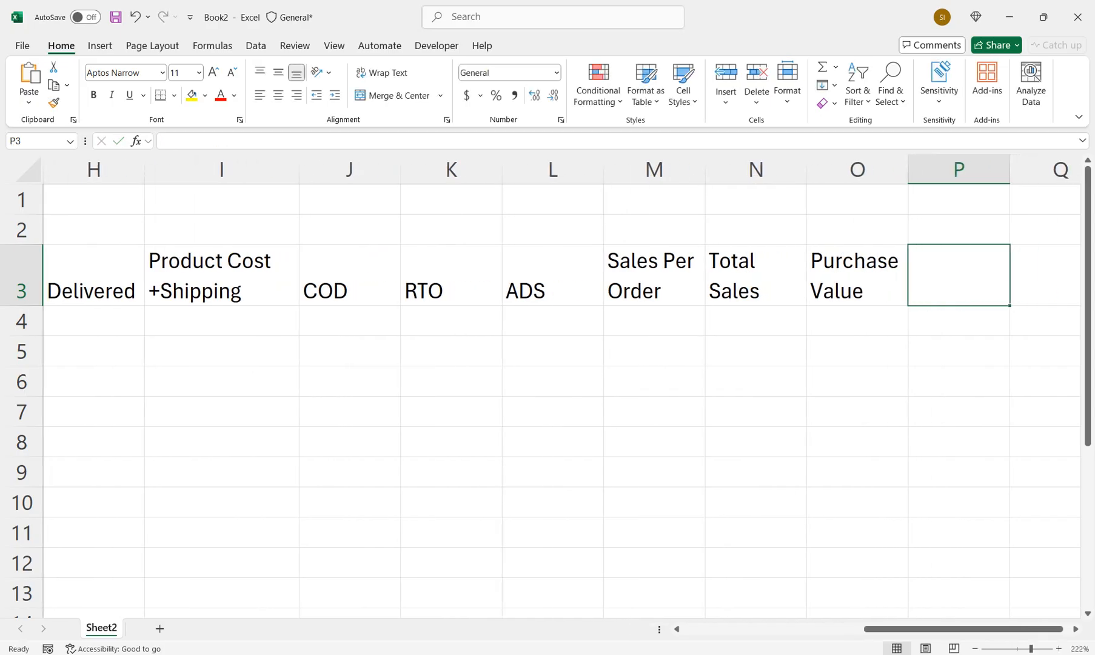
pyautogui.write('RTO')
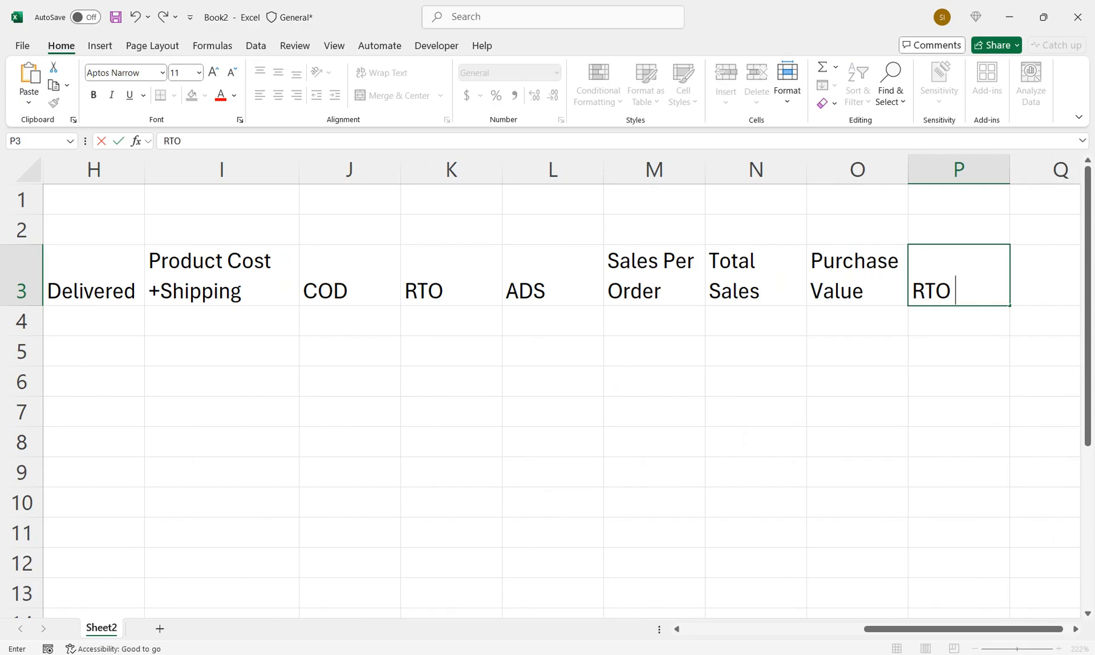
pyautogui.write(' Charges')
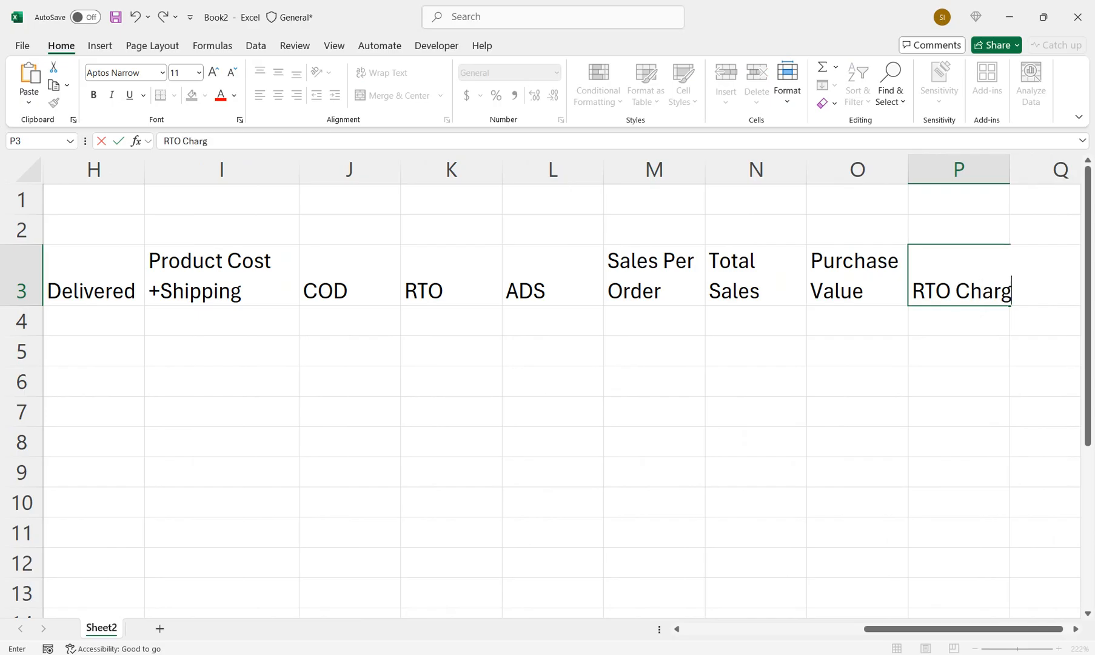
pyautogui.press('Return')
# Enter the header "Total Ads Cost" in cell Q3
pyautogui.press('Right')
pyautogui.press('Right')
pyautogui.press('Right')
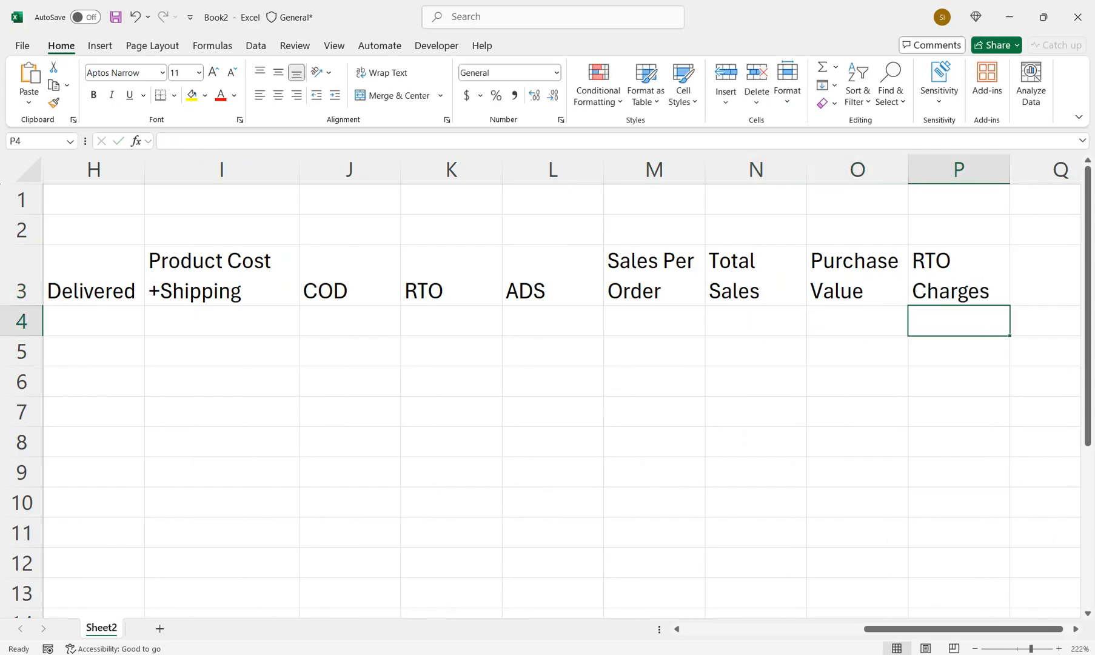
pyautogui.press('Up')
pyautogui.write('Toal')
pyautogui.press('BackSpace')
pyautogui.press('BackSpace')
pyautogui.write('t')
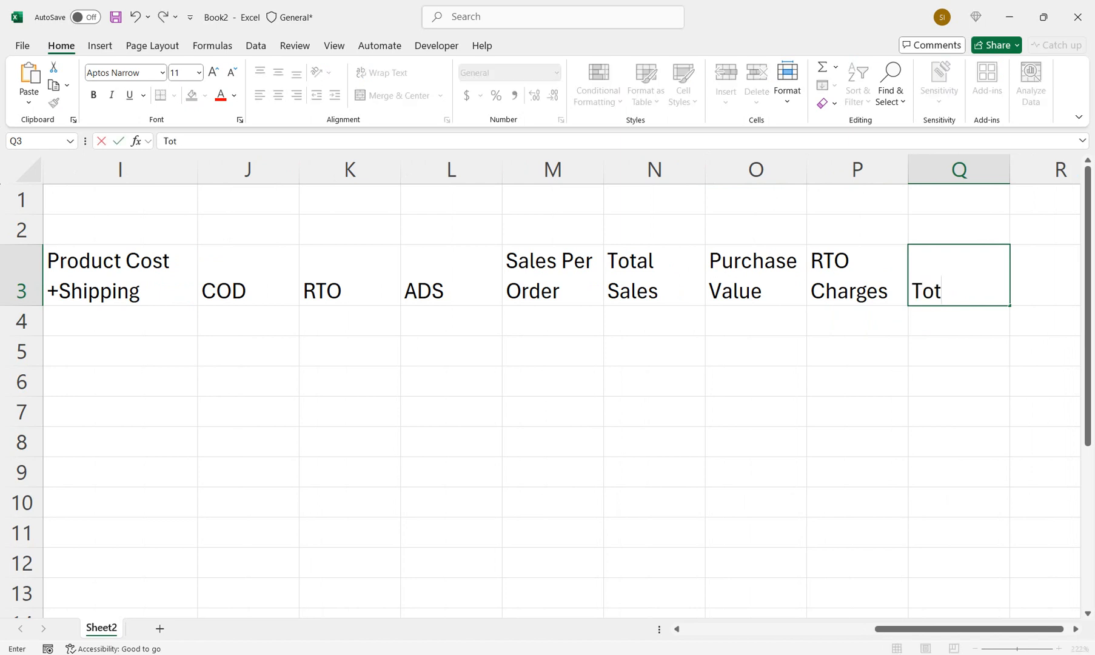
pyautogui.write('al Ads Cost')
pyautogui.press('Return')
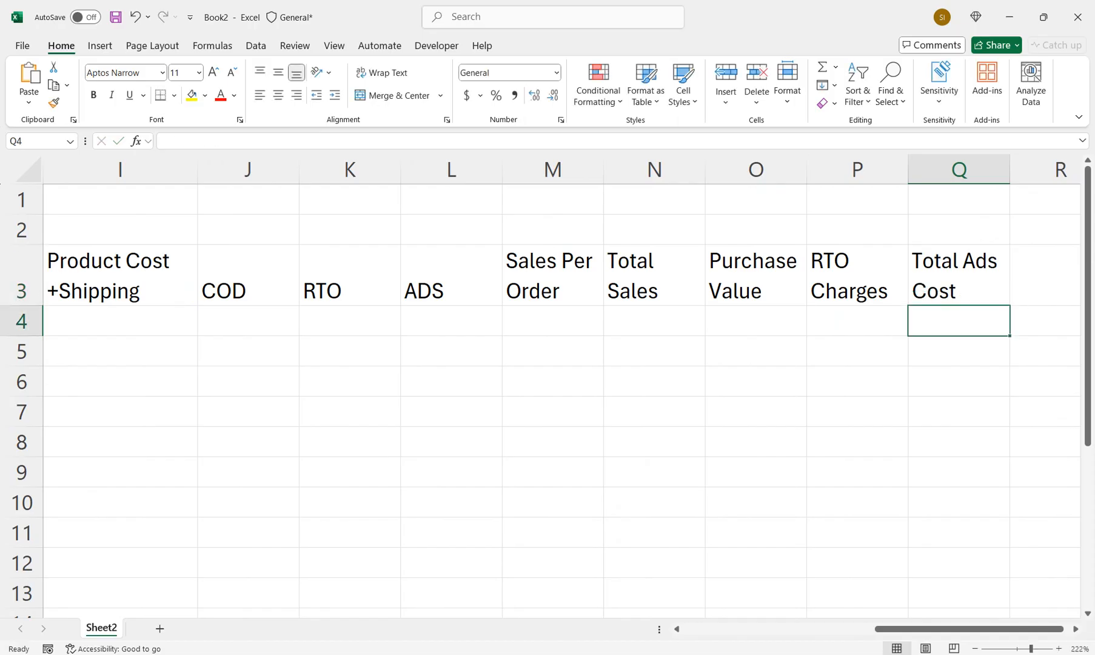
# Paste the two copied sample orders starting at A4 and fit column B to the width of its dates
pyautogui.press('Right')
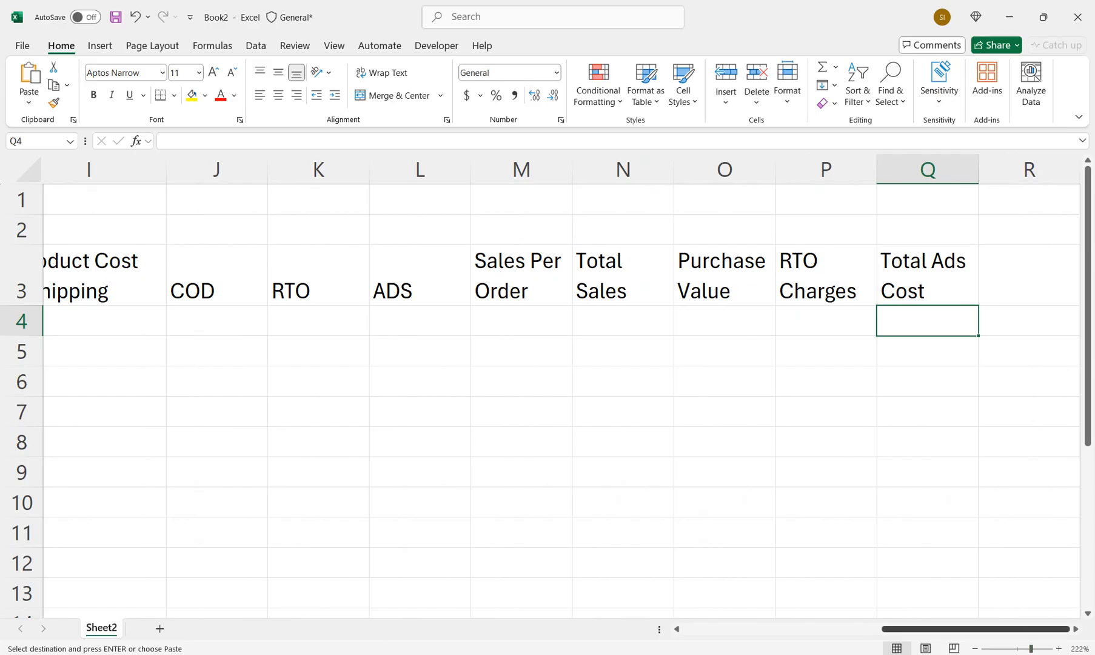
pyautogui.press('Home')
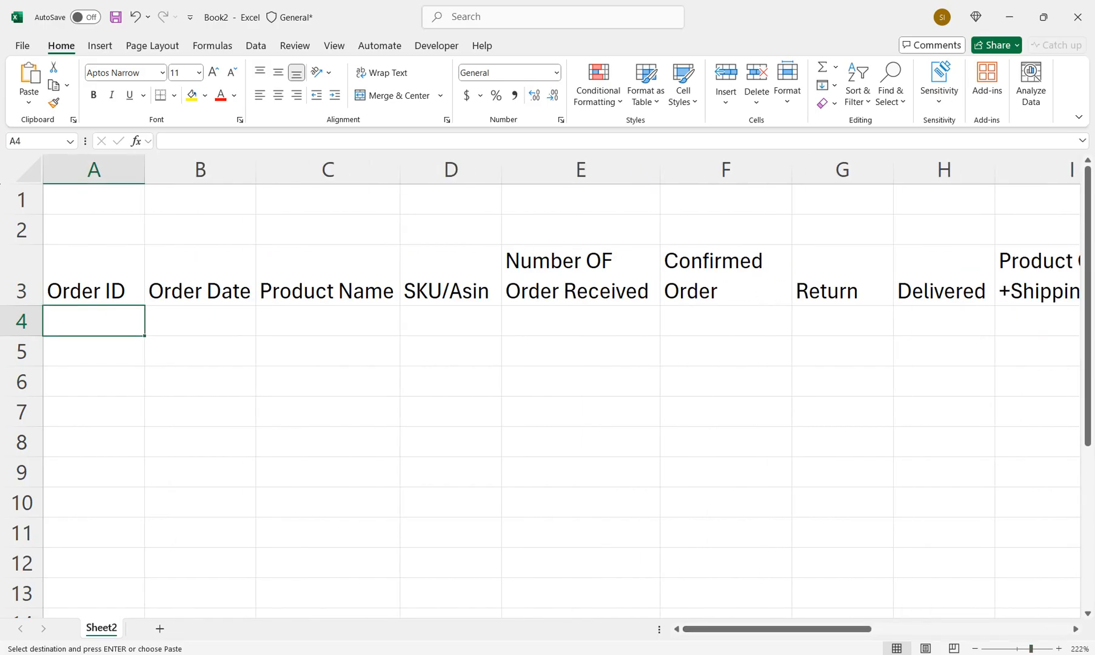
pyautogui.hotkey('ctrl', 'v')
pyautogui.doubleClick(256, 170)
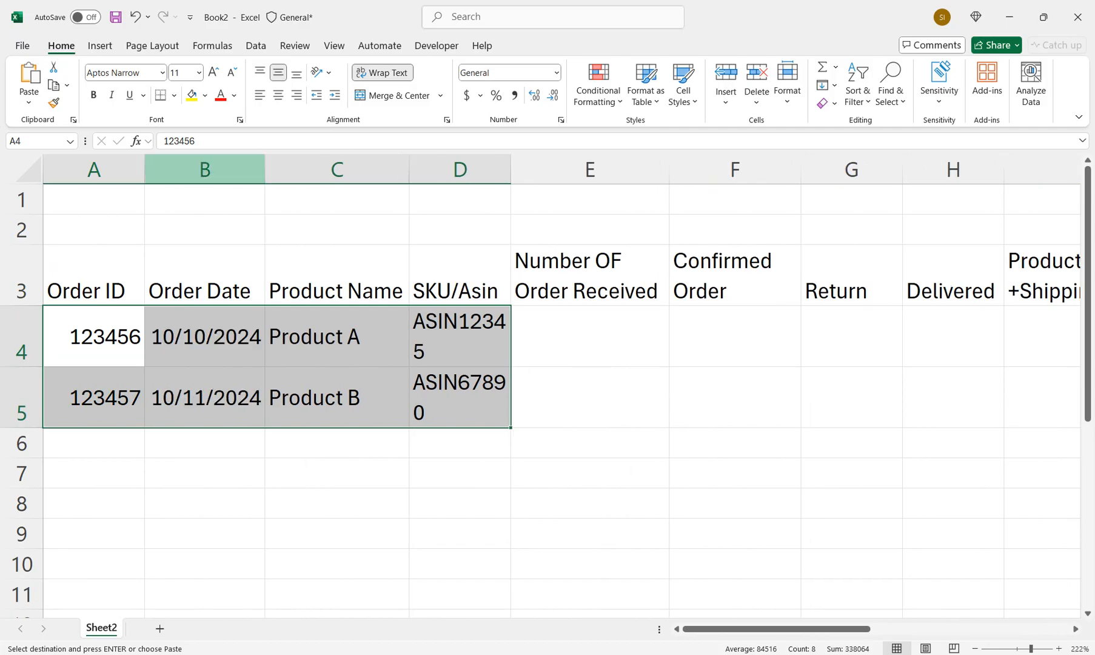
# Extend the Order ID series from A4:A5 down to row 13
pyautogui.moveTo(94, 337); pyautogui.dragTo(94, 398)
pyautogui.moveTo(144, 427); pyautogui.dragTo(149, 546)
pyautogui.moveTo(205, 446); pyautogui.dragTo(188, 248)
# Widen column D so the SKU codes fit on one line, and turn off text wrapping for rows 4 and 5
pyautogui.click(22, 309)
pyautogui.moveTo(22, 309); pyautogui.dragTo(22, 370)
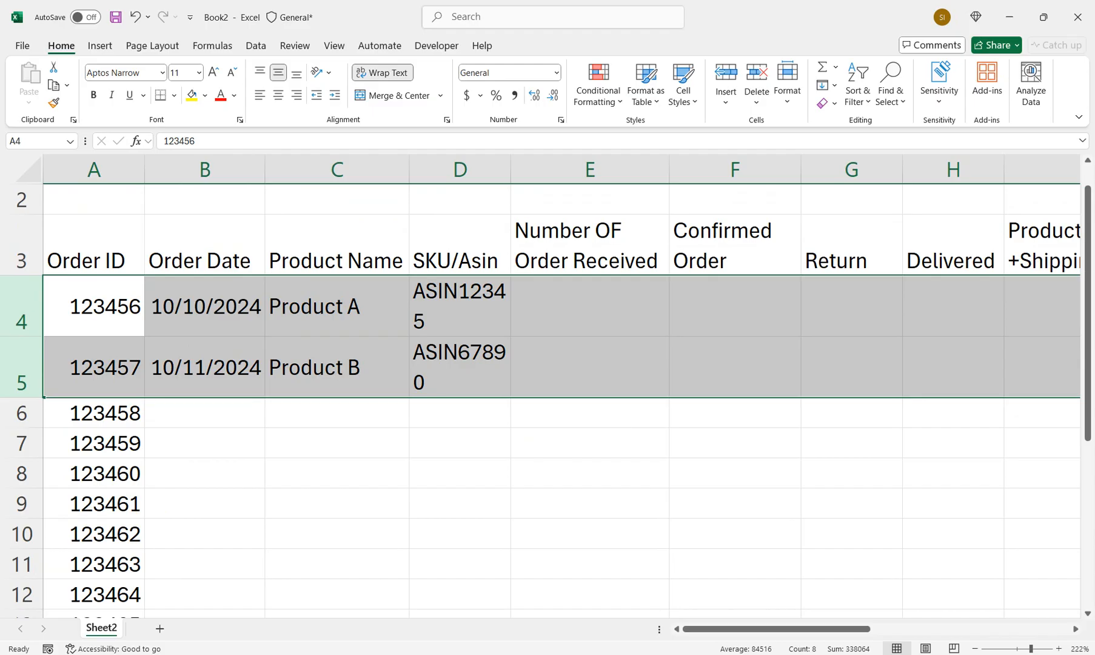
pyautogui.moveTo(510, 169); pyautogui.dragTo(544, 169)
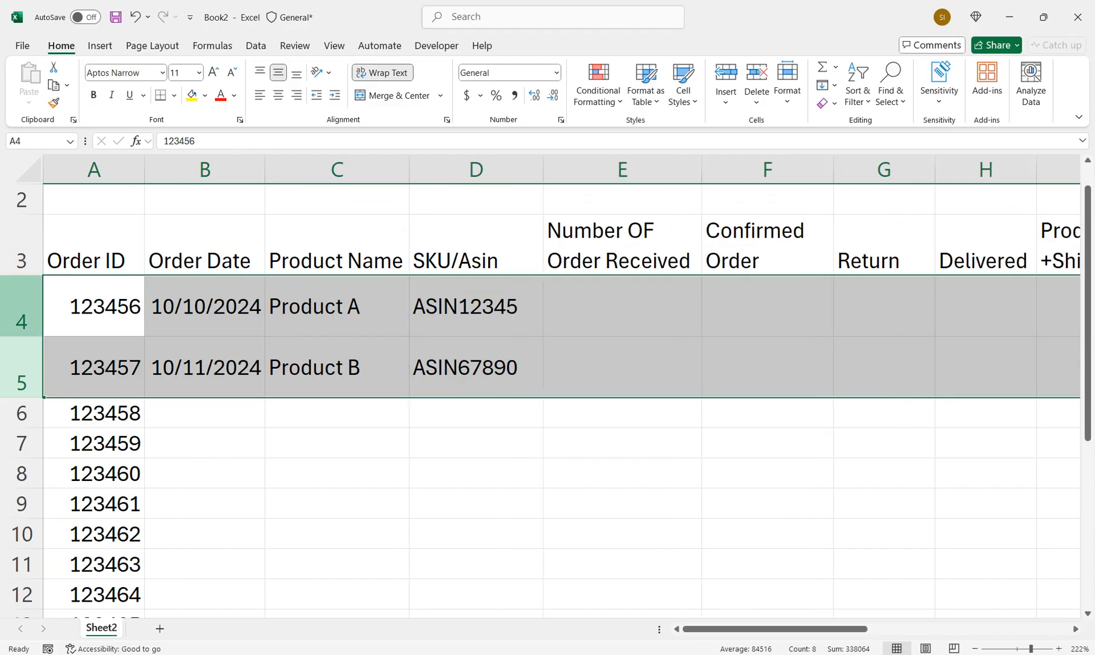
pyautogui.click(383, 73)
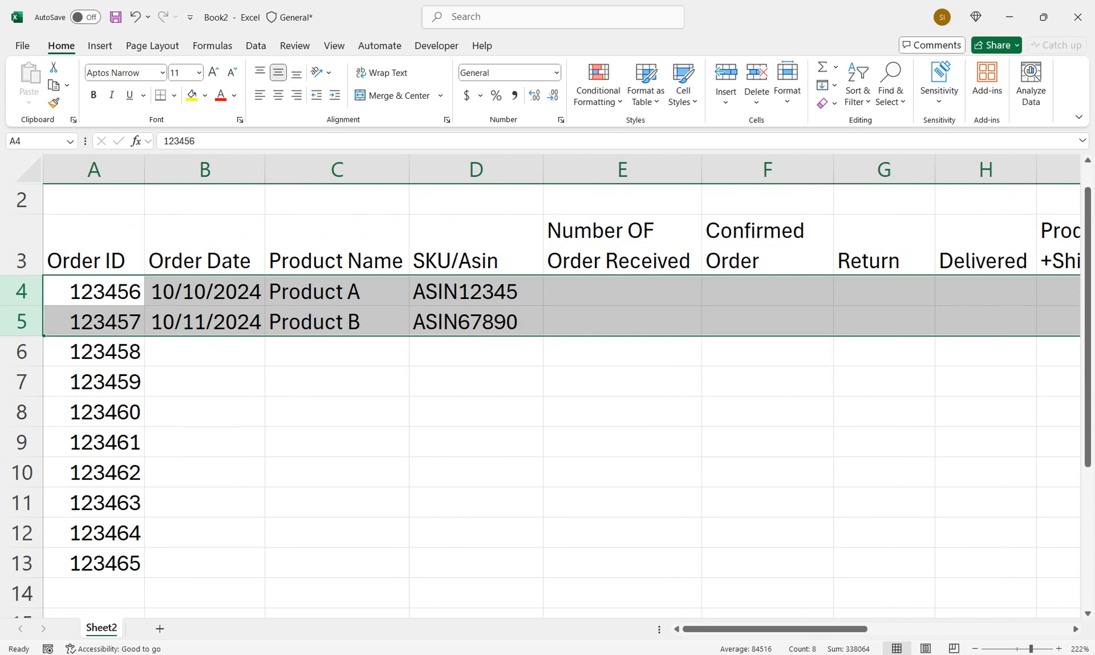
# Extend the Order Date series from B4:B5 down to row 13, ending at 10/19/2024
pyautogui.click(205, 321)
pyautogui.moveTo(205, 291); pyautogui.dragTo(205, 322)
pyautogui.doubleClick(265, 336)
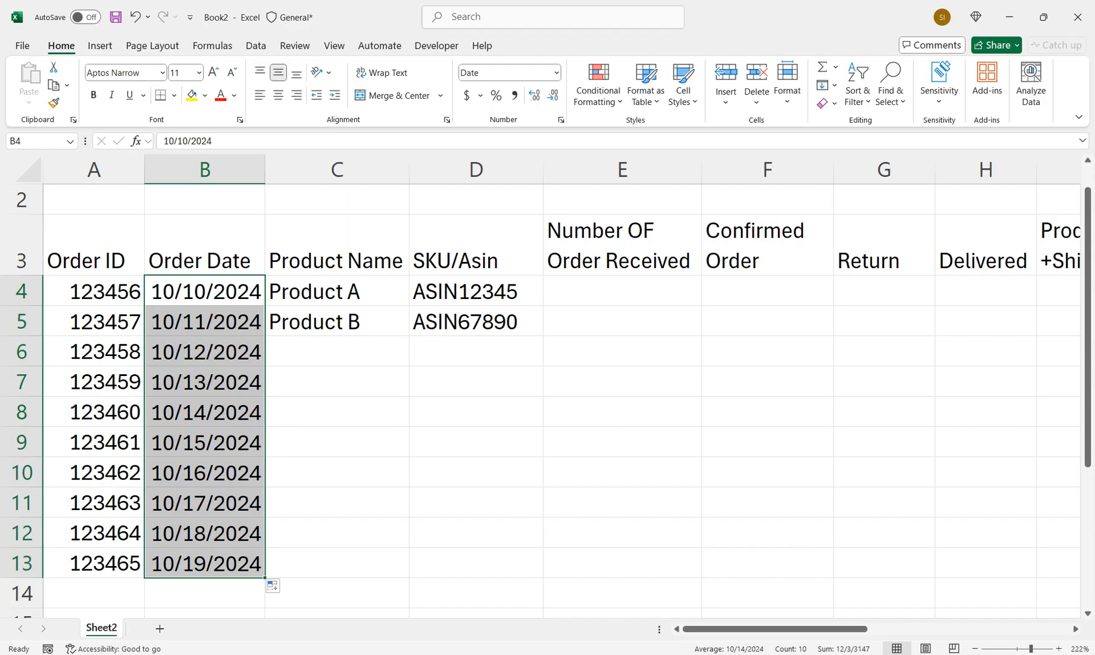
# Replace the placeholder products with a product list starting with Echo Dot (4th Gen) in C4, and extend the SKU/Asin series down the rows
pyautogui.moveTo(337, 291); pyautogui.dragTo(338, 322)
pyautogui.click(337, 321)
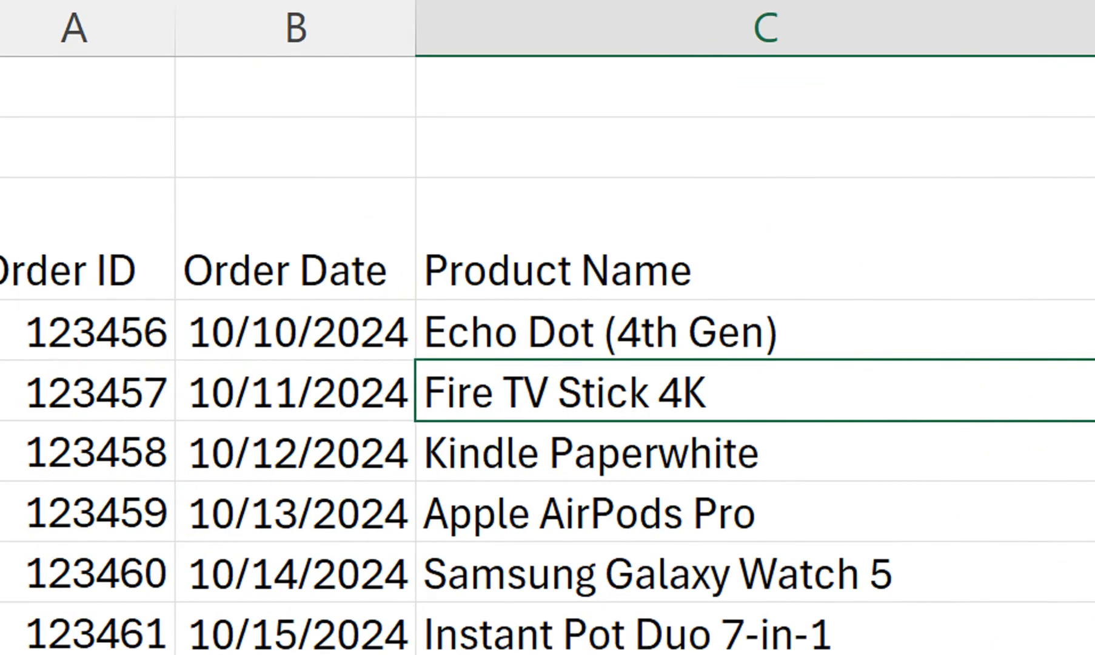
pyautogui.moveTo(766, 331); pyautogui.dragTo(765, 563)
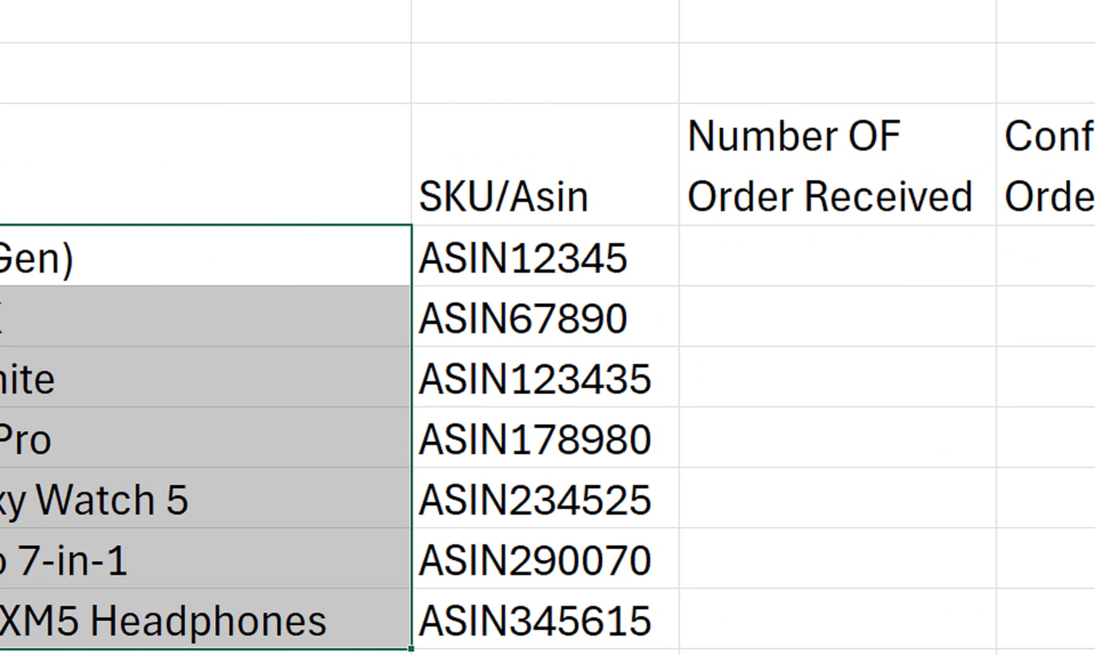
pyautogui.moveTo(200, 439); pyautogui.dragTo(200, 622)
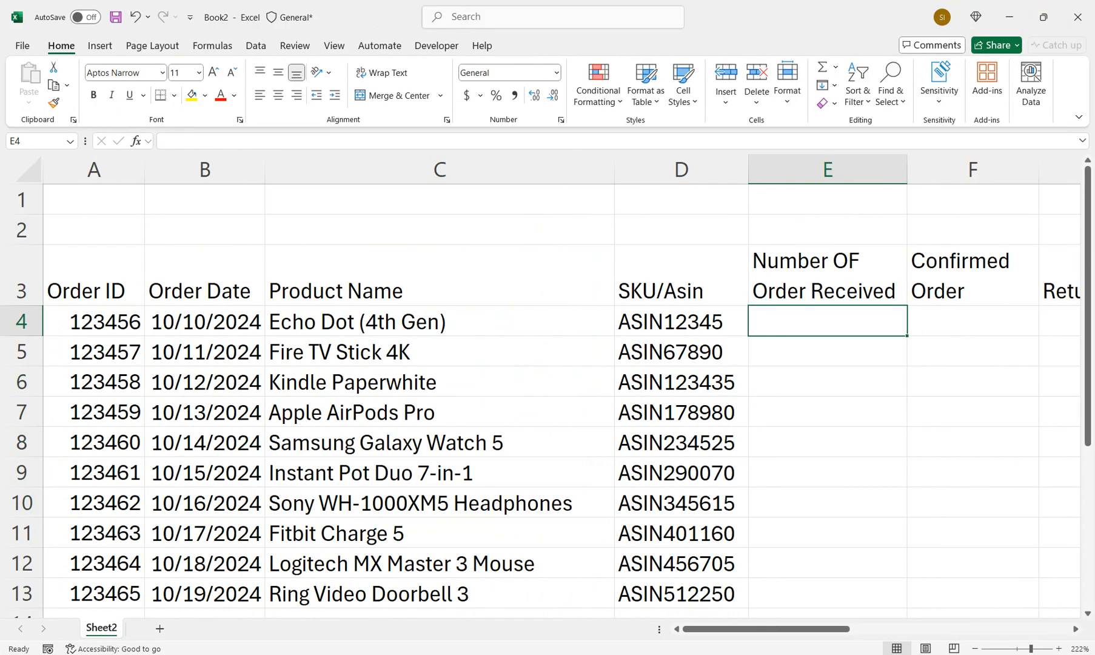
# Enter the received order quantities 20, 35, 50, 10, 20 and 15 in E4:E9
pyautogui.write('20')
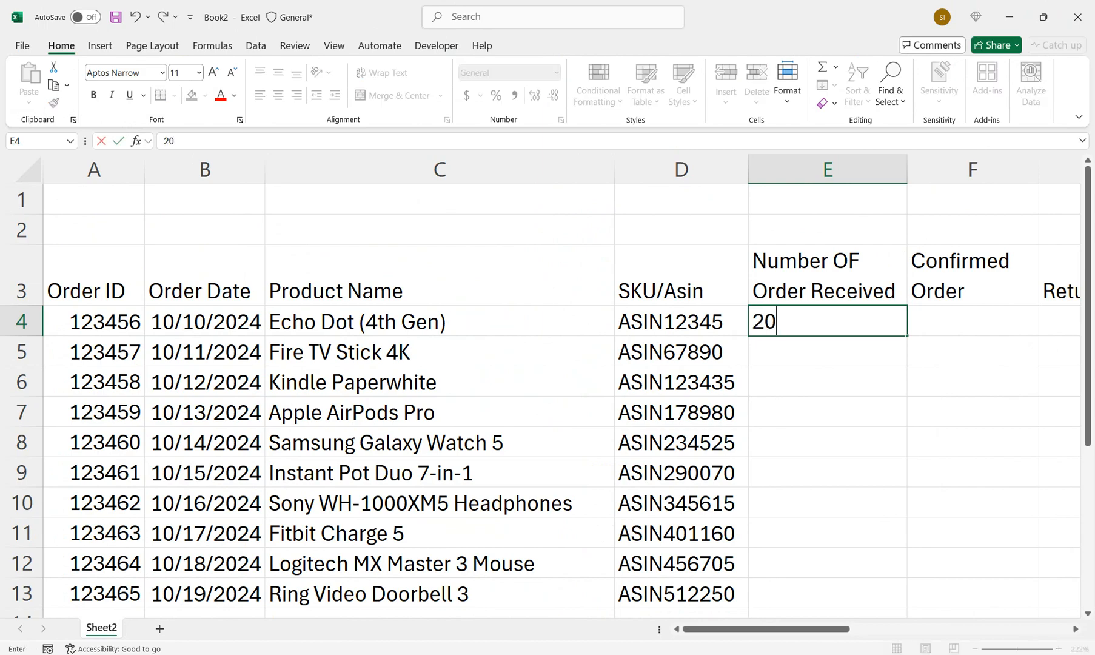
pyautogui.press('Return')
pyautogui.write('35')
pyautogui.press('Return')
pyautogui.write('50')
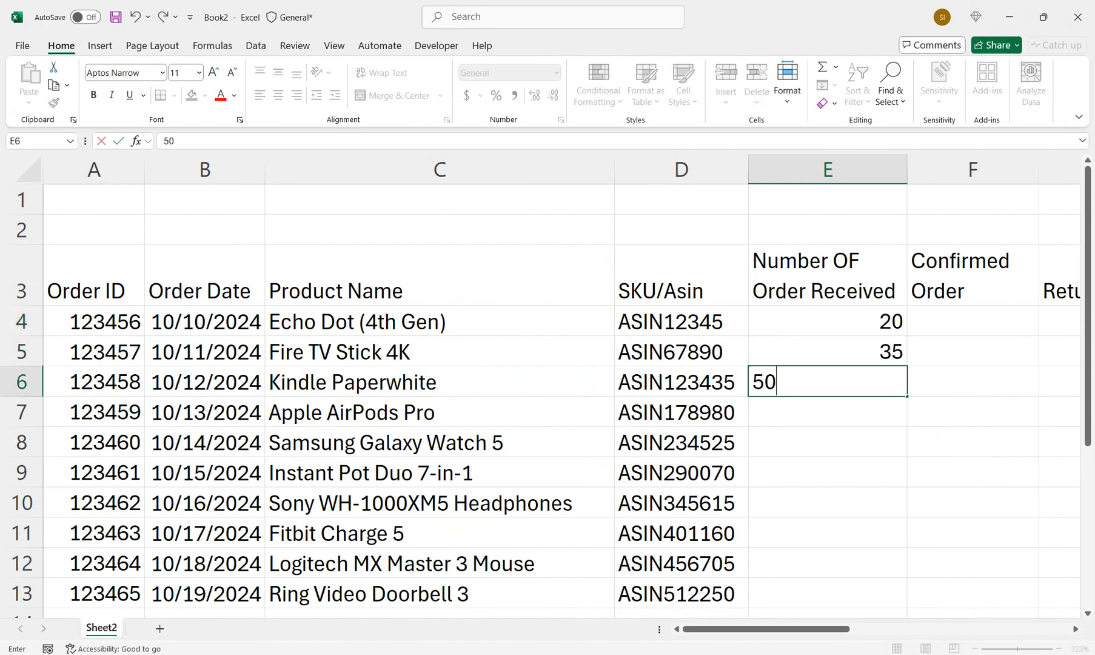
pyautogui.press('Return')
pyautogui.write('10')
pyautogui.press('Return')
pyautogui.write('20')
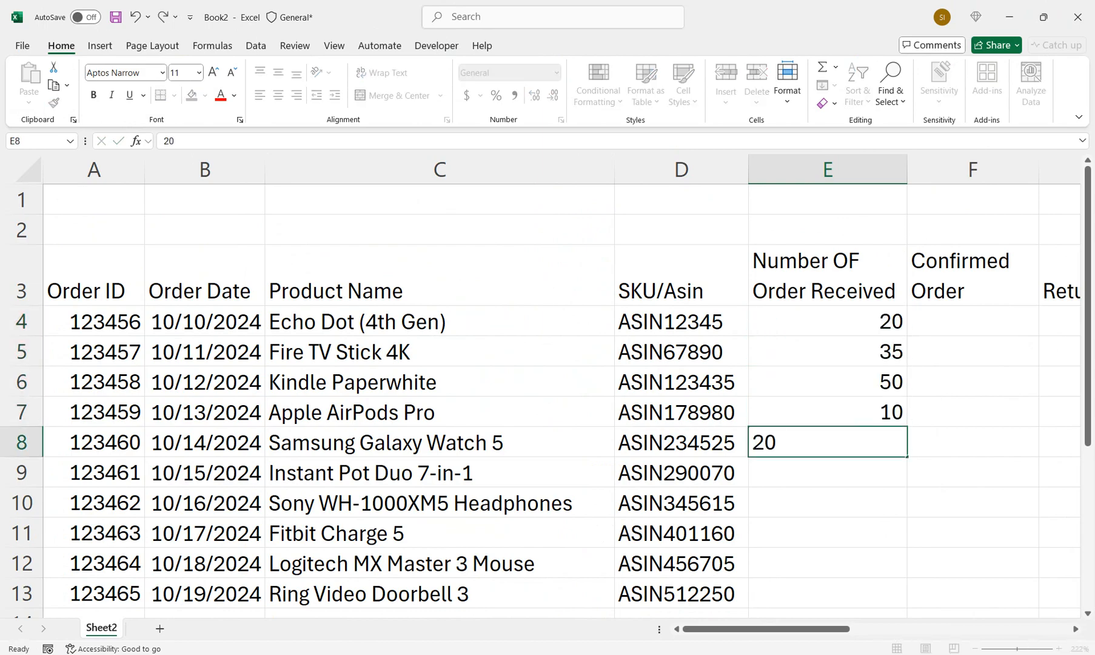
pyautogui.press('Return')
pyautogui.write('15')
pyautogui.press('Return')
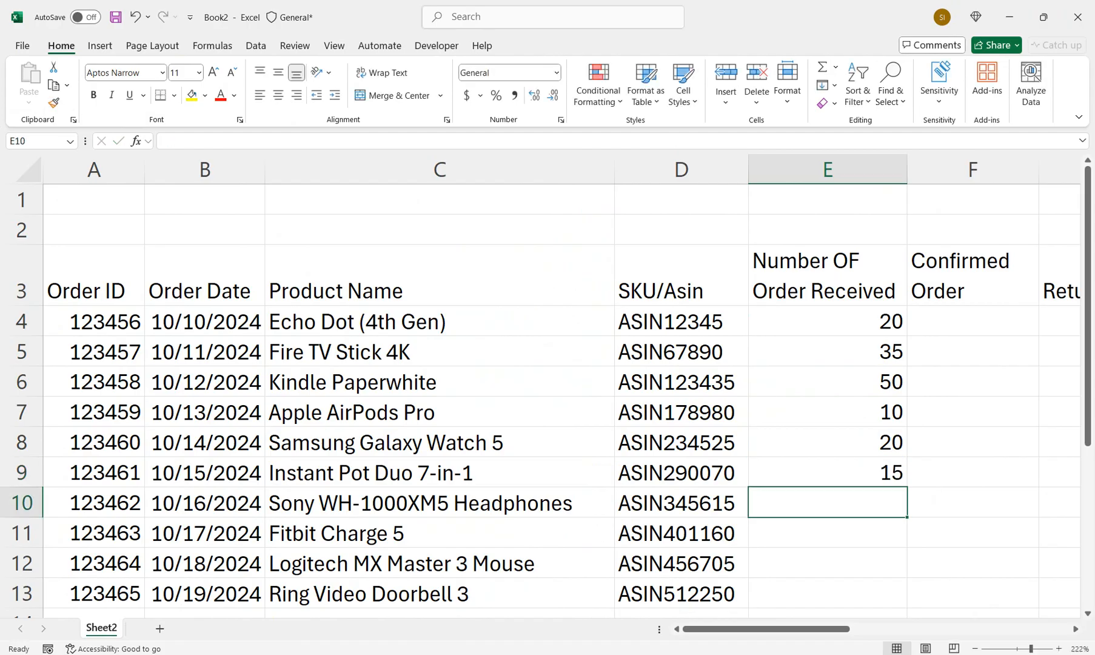
# Enter the received order quantities 30, 25, 10 and 35 in E10:E13
pyautogui.write('30')
pyautogui.press('Return')
pyautogui.write('25')
pyautogui.press('Return')
pyautogui.write('10')
pyautogui.press('Return')
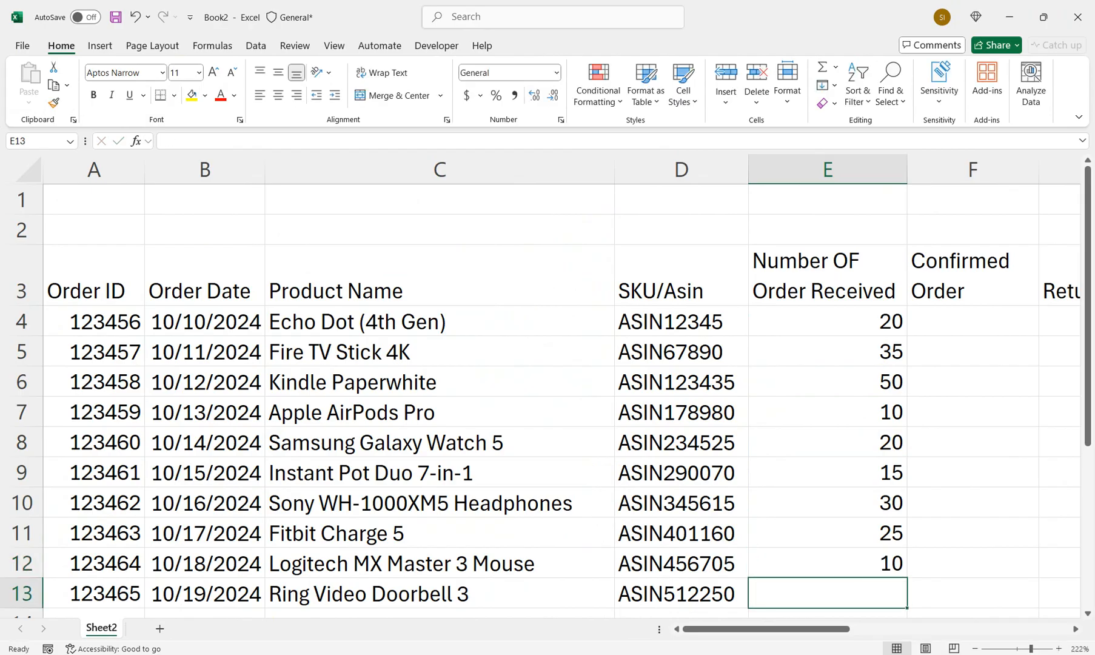
pyautogui.write('35')
pyautogui.press('Return')
# Center the received order quantities in E4:E13
pyautogui.press('Up')
pyautogui.press('Up')
pyautogui.press('Up')
pyautogui.press('Up')
pyautogui.press('Up')
pyautogui.press('Up')
pyautogui.press('Up')
pyautogui.press('Up')
pyautogui.press('Up')
pyautogui.press('Up')
pyautogui.press('Up')
pyautogui.press('Up')
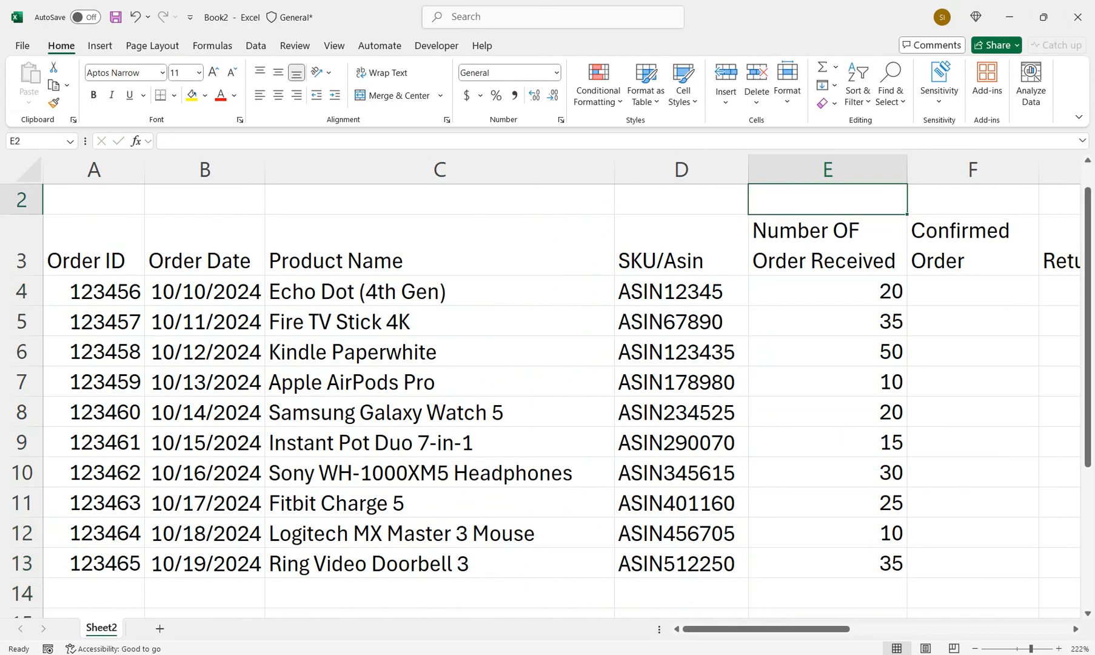
pyautogui.press('Up')
pyautogui.press('Right')
pyautogui.press('Down')
pyautogui.press('Down')
pyautogui.press('Down')
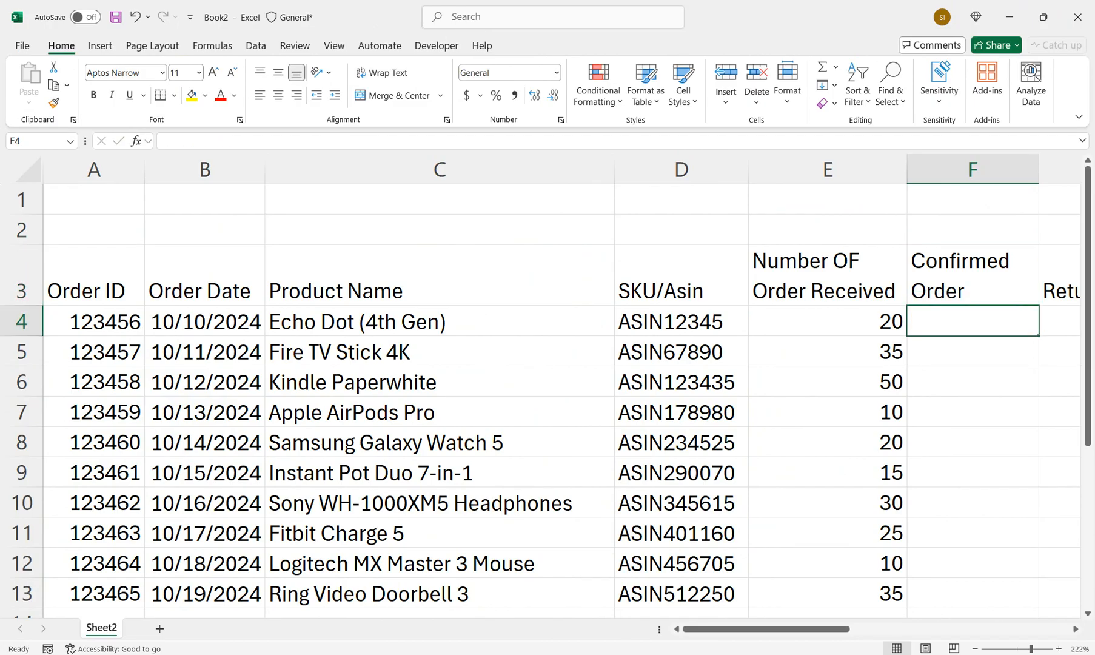
pyautogui.press('Left')
pyautogui.hotkey('shift', 'Down')
pyautogui.hotkey('shift', 'Down')
pyautogui.hotkey('shift', 'Down')
pyautogui.hotkey('shift', 'Down')
pyautogui.hotkey('shift', 'Down')
pyautogui.hotkey('shift', 'Down')
pyautogui.hotkey('shift', 'Down')
pyautogui.hotkey('shift', 'Down')
pyautogui.hotkey('shift', 'Down')
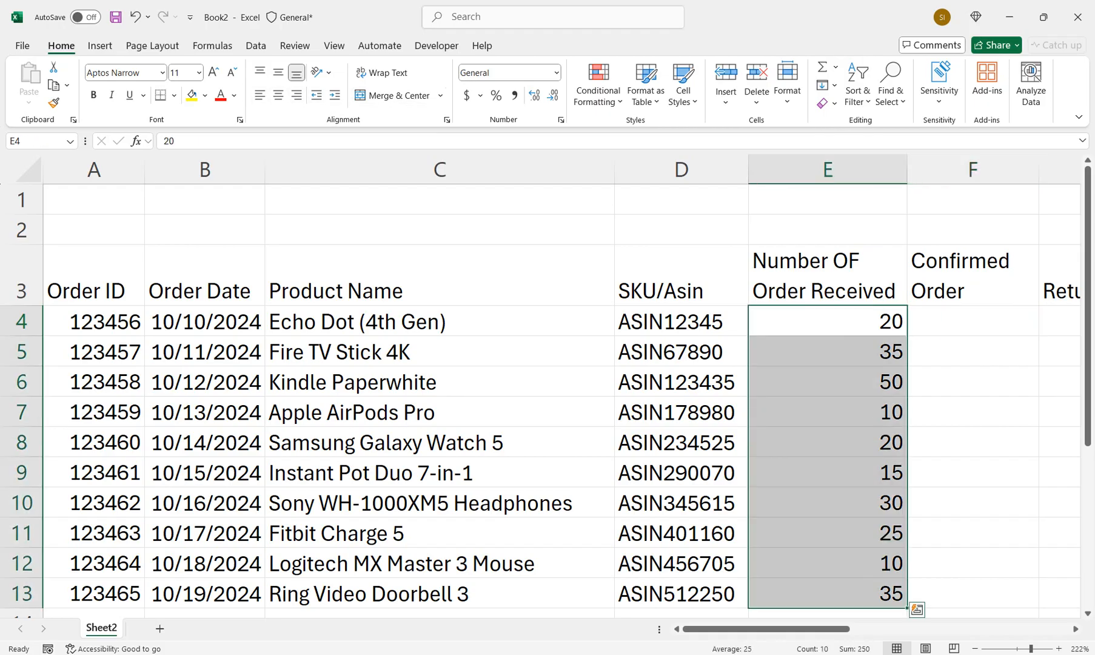
pyautogui.hotkey('alt', 'h')
pyautogui.press('a')
pyautogui.press('c')
# Enter the confirmed order quantities 20, 32, 45, 10 and 20 in F4:F8
pyautogui.press('Right')
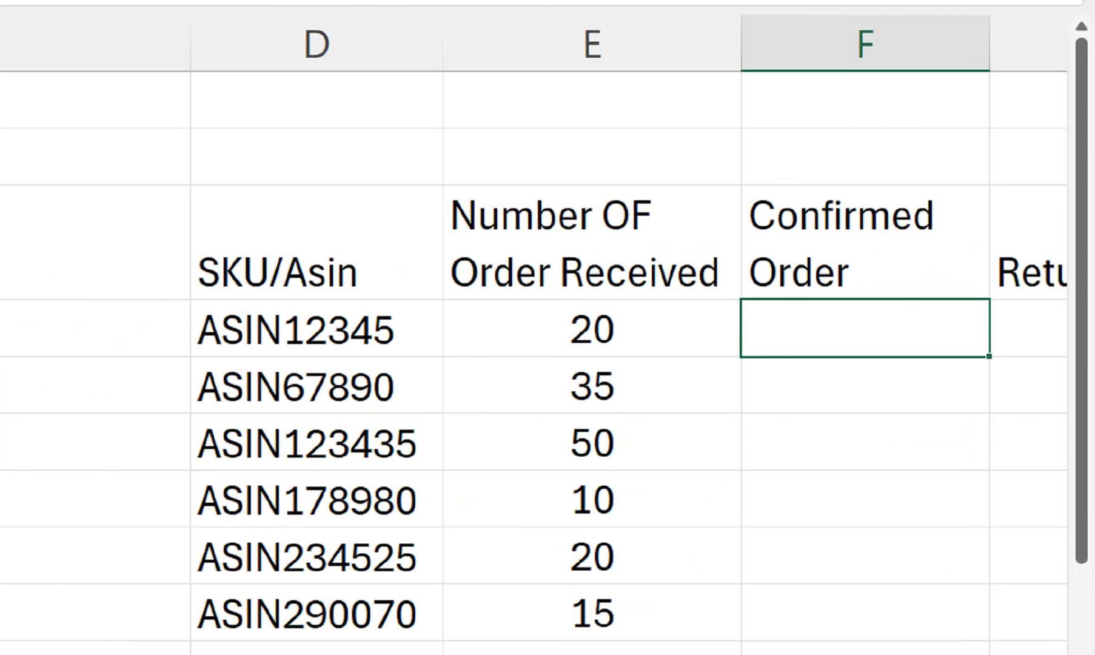
pyautogui.write('20')
pyautogui.press('Return')
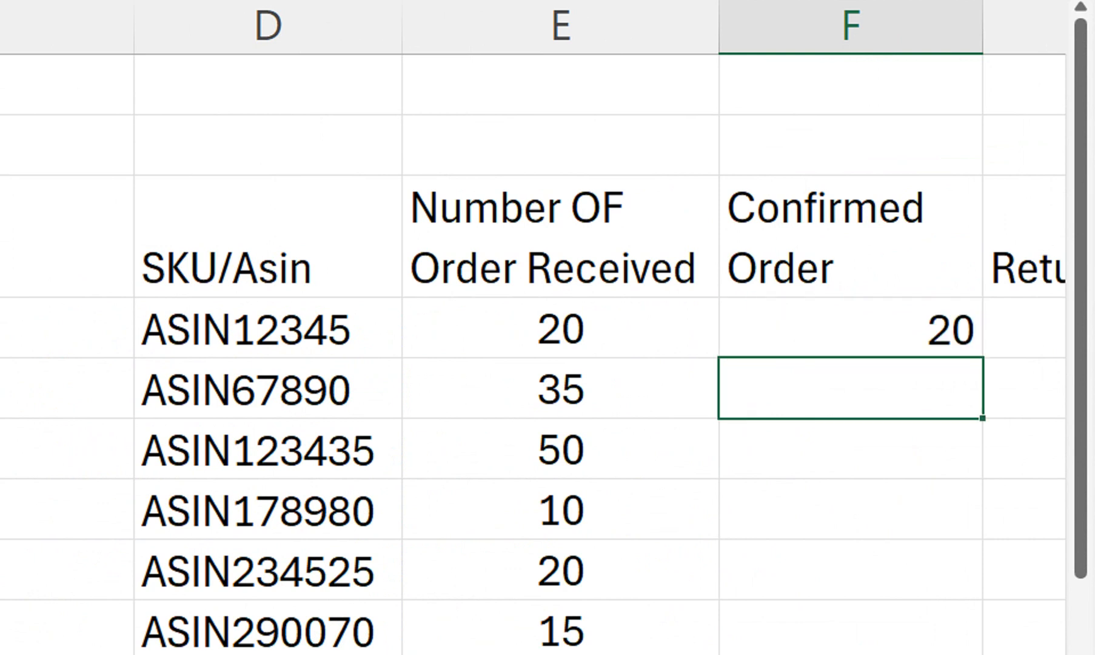
pyautogui.write('32')
pyautogui.press('Return')
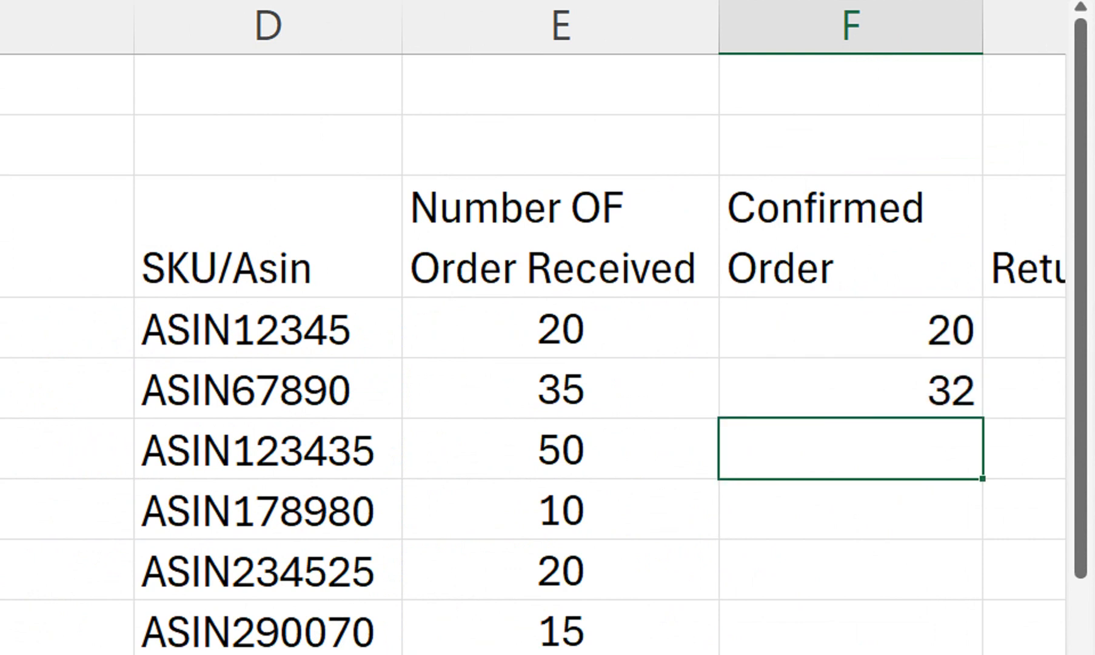
pyautogui.write('45')
pyautogui.press('Return')
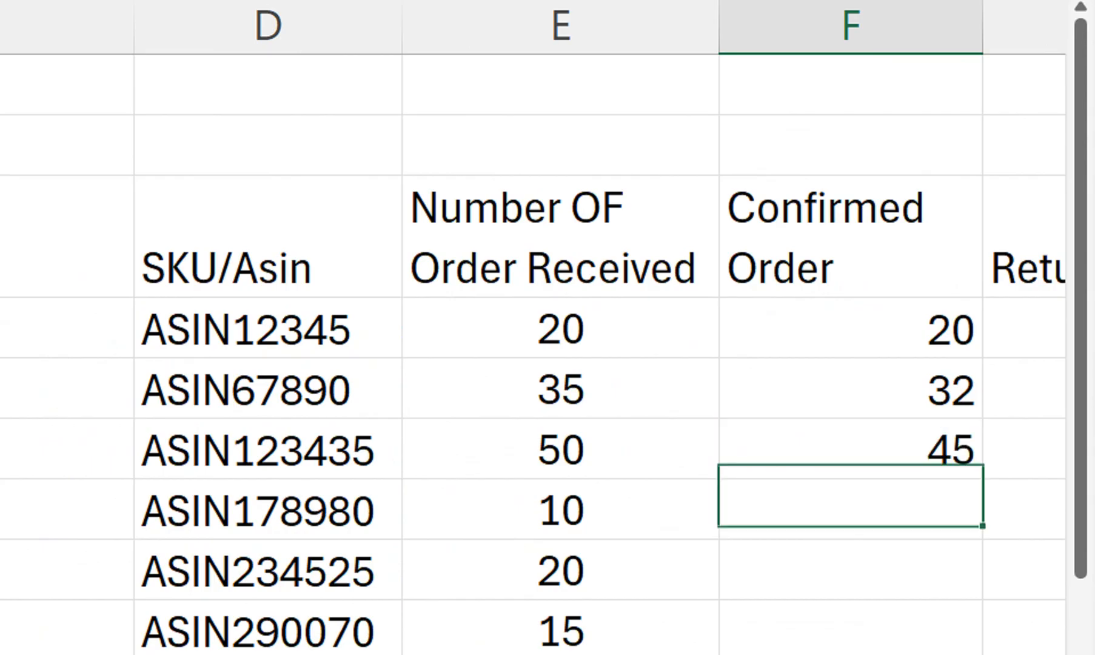
pyautogui.write('10')
pyautogui.press('Return')
pyautogui.write('20')
pyautogui.press('Return')
# Enter the confirmed order quantities 15, 28, 22, 10 and 35 in F9:F13
pyautogui.write('15')
pyautogui.press('Return')
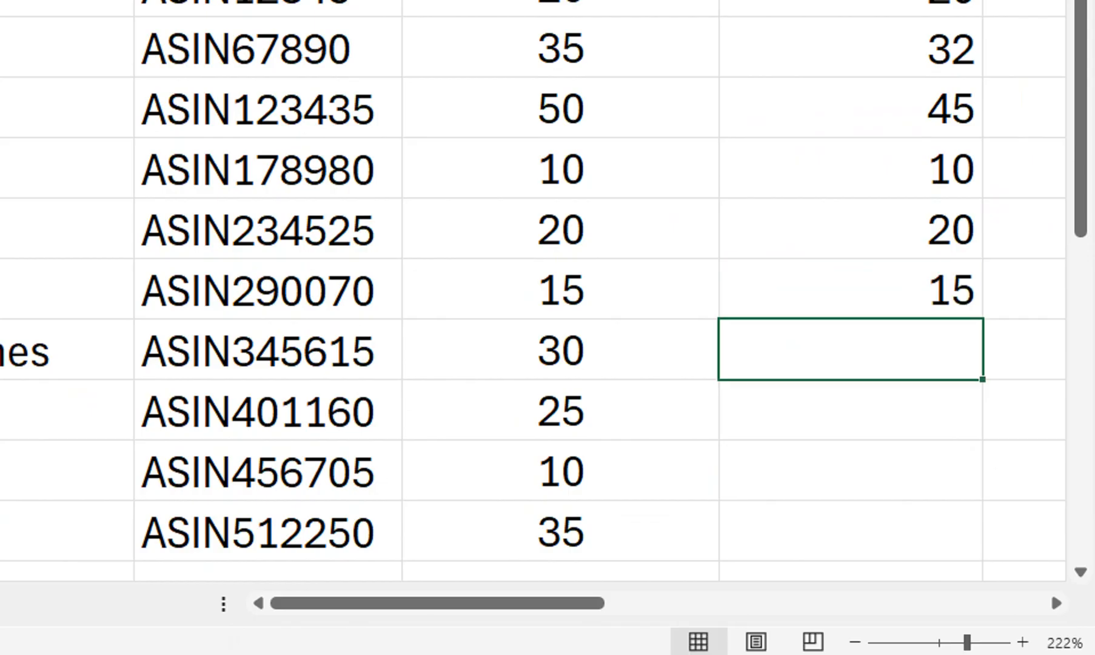
pyautogui.write('28')
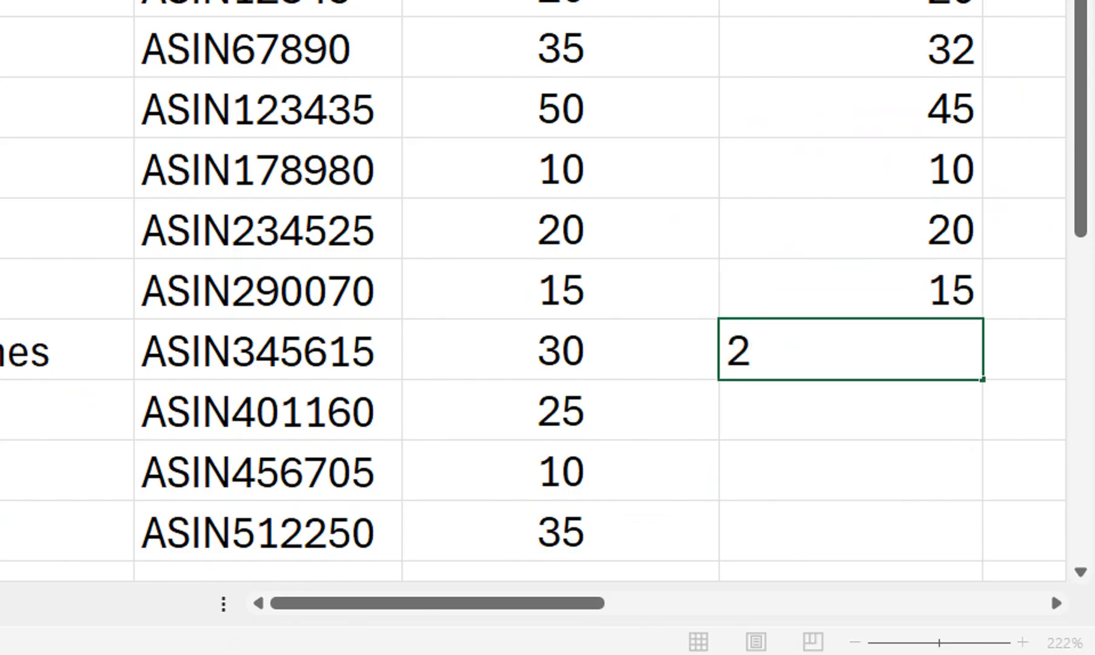
pyautogui.press('Return')
pyautogui.write('22')
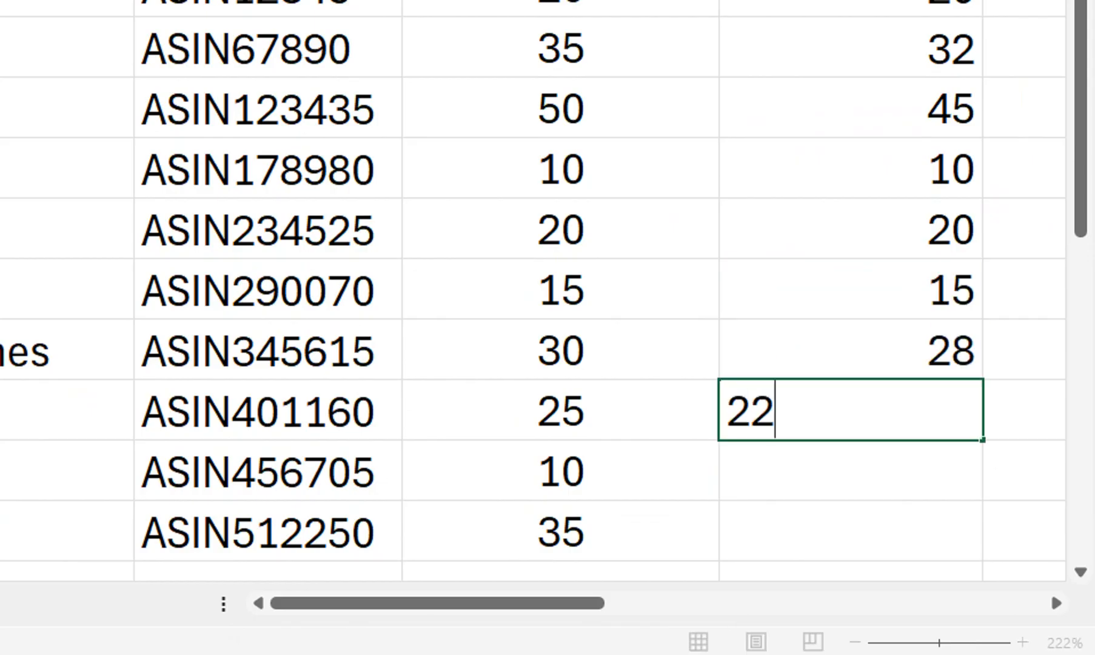
pyautogui.press('Return')
pyautogui.write('10')
pyautogui.press('Return')
pyautogui.write('35')
pyautogui.press('Return')
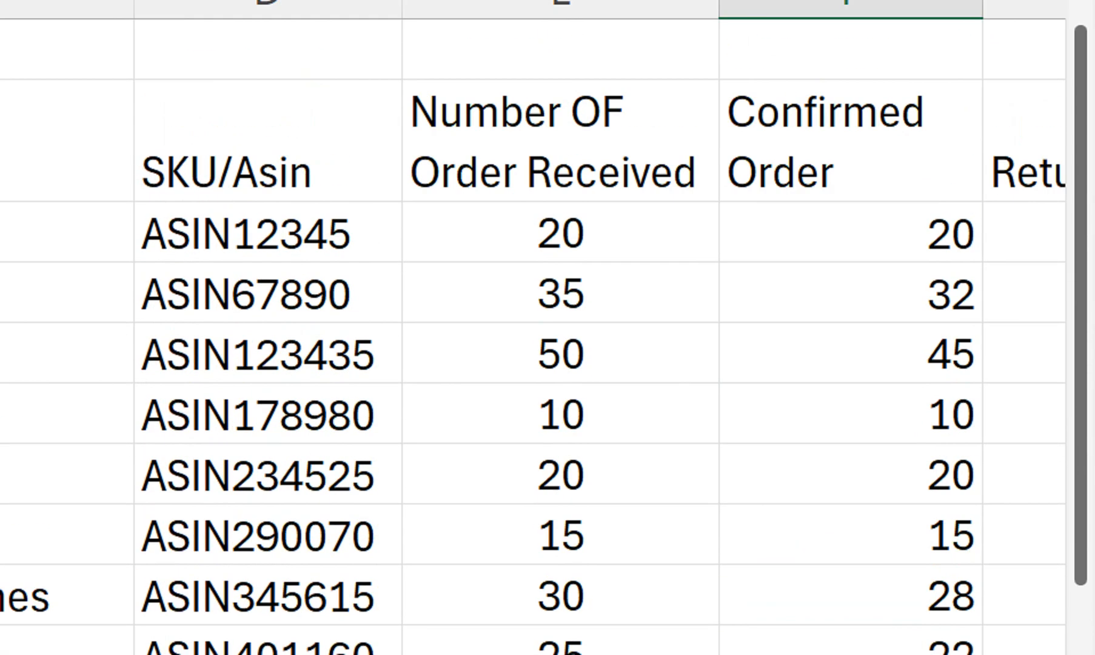
# Center the contents of the whole Confirmed Order column
pyautogui.click(851, 129)
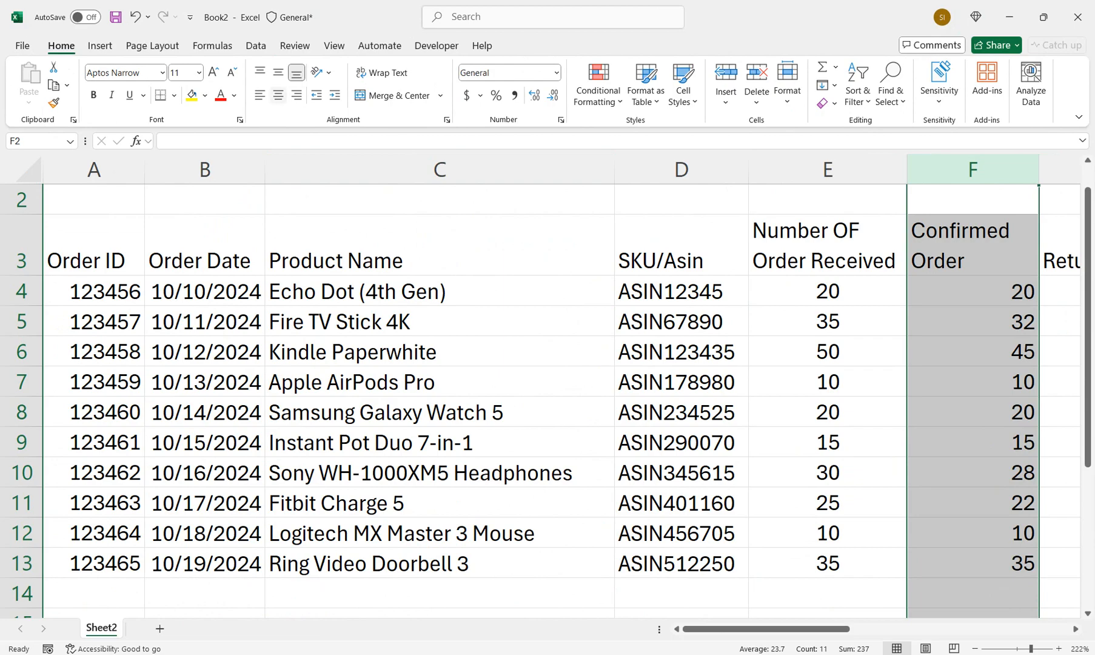
pyautogui.click(278, 96)
pyautogui.scroll(-5, 540, 386)
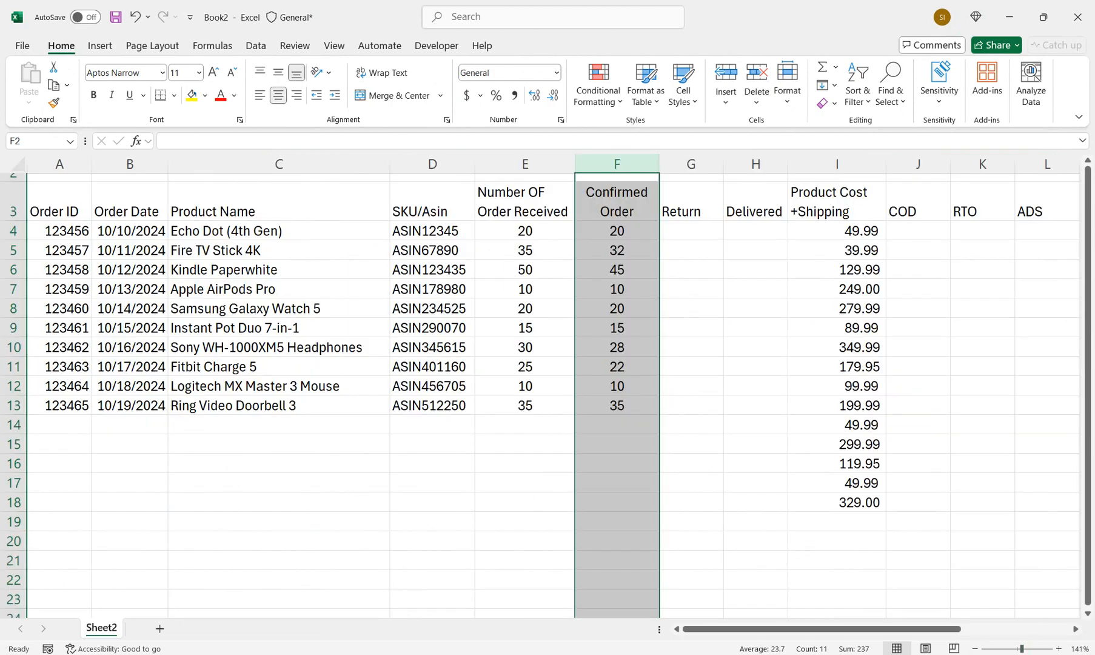
# Clear the Product Cost +Shipping values from row 13 down to row 18
pyautogui.click(756, 348)
pyautogui.moveTo(837, 406); pyautogui.dragTo(919, 503)
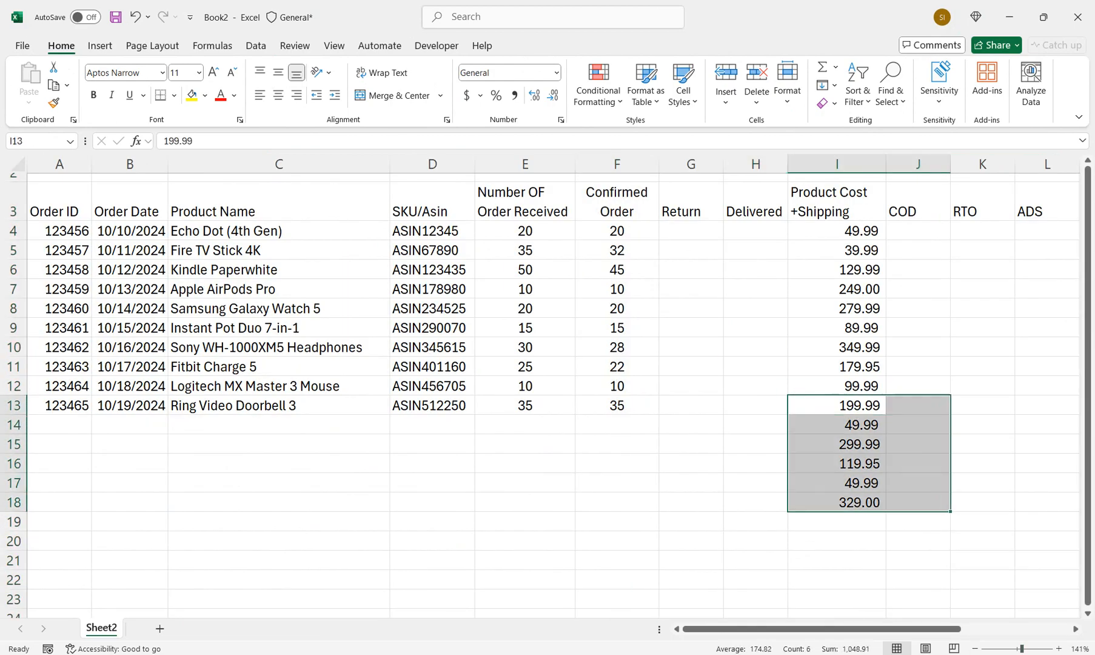
pyautogui.press('Delete')
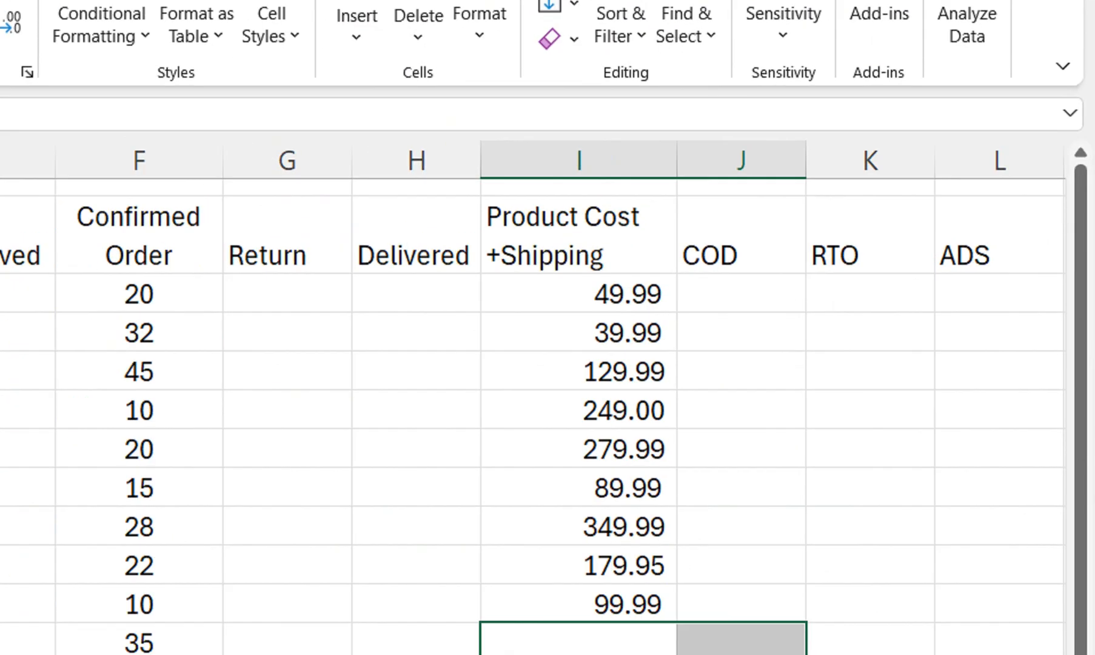
# Insert two blank columns between Delivered and Product Cost +Shipping
pyautogui.click(579, 187)
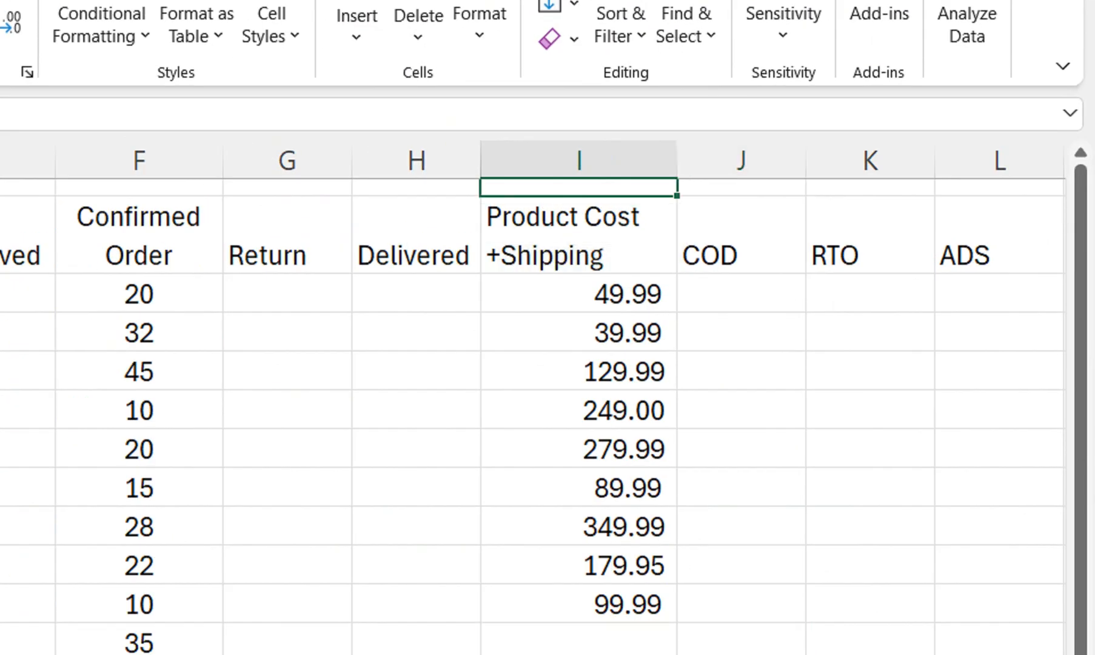
pyautogui.hotkey('ctrl', 'space')
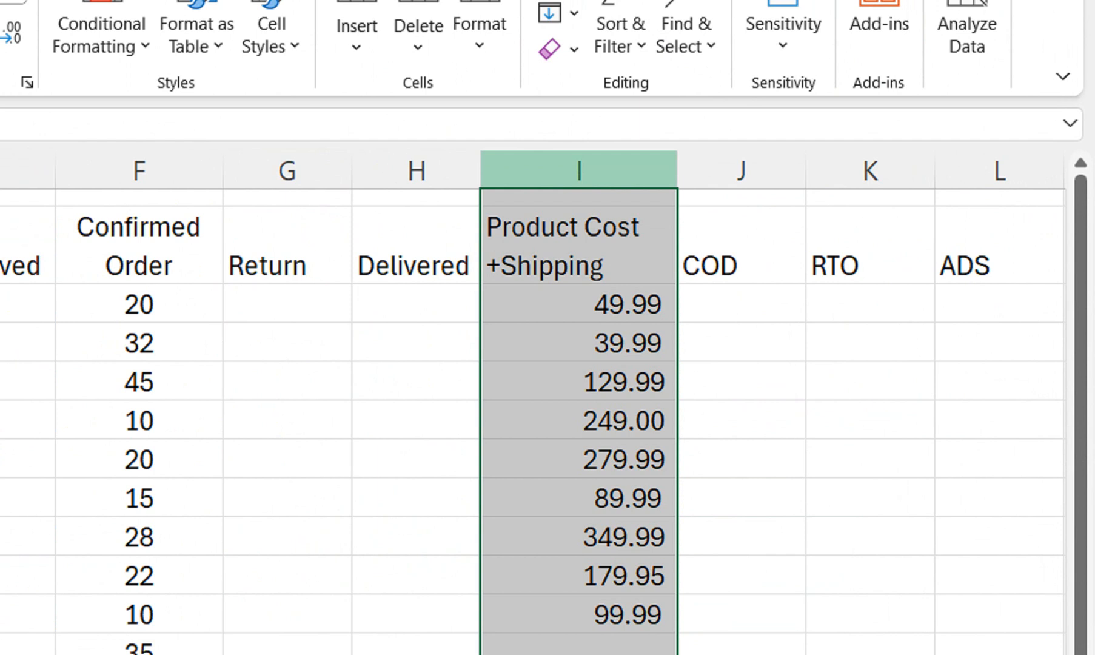
pyautogui.rightClick(586, 171)
pyautogui.click(637, 454)
pyautogui.rightClick(551, 176)
pyautogui.click(628, 466)
pyautogui.click(837, 197)
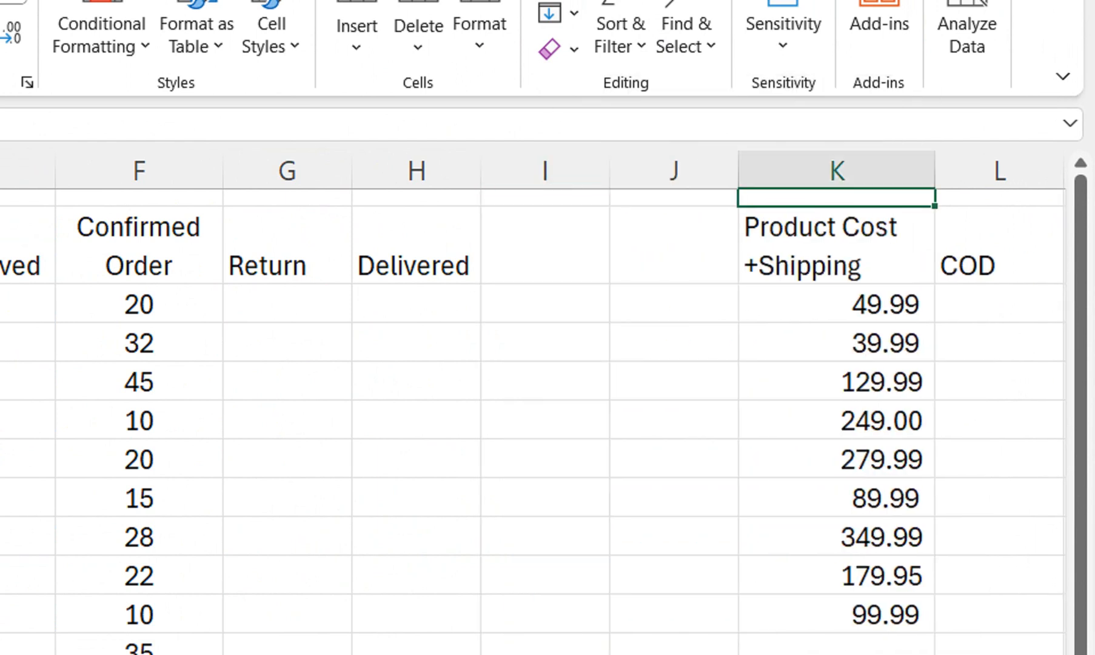
pyautogui.click(837, 245)
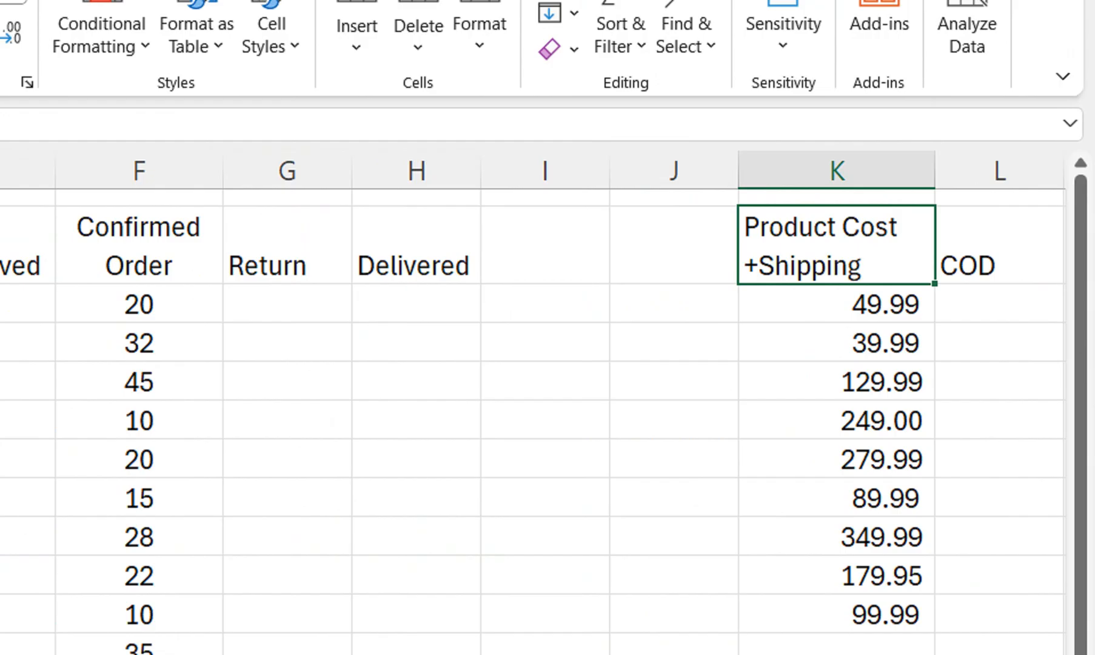
pyautogui.hotkey('shift', 'Down')
pyautogui.hotkey('shift', 'Down')
pyautogui.hotkey('shift', 'Down')
pyautogui.hotkey('shift', 'Down')
pyautogui.hotkey('shift', 'Down')
pyautogui.hotkey('shift', 'Down')
pyautogui.hotkey('shift', 'Down')
pyautogui.hotkey('shift', 'Down')
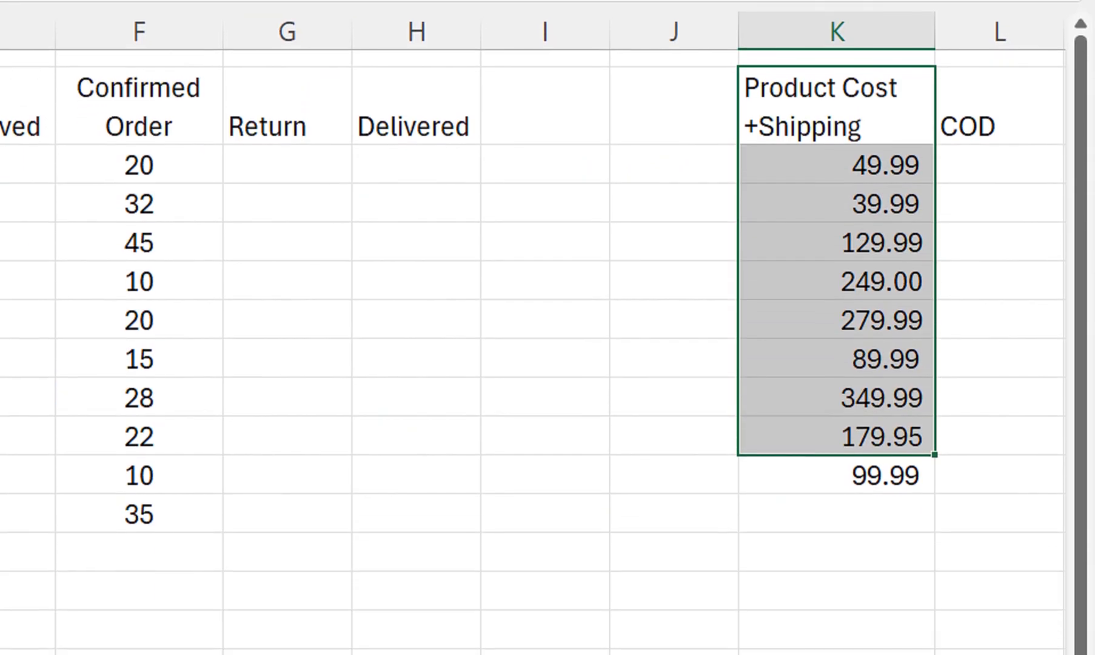
pyautogui.moveTo(837, 97); pyautogui.dragTo(837, 466)
pyautogui.click(837, 438)
pyautogui.moveTo(837, 79); pyautogui.dragTo(837, 400)
pyautogui.click(837, 377)
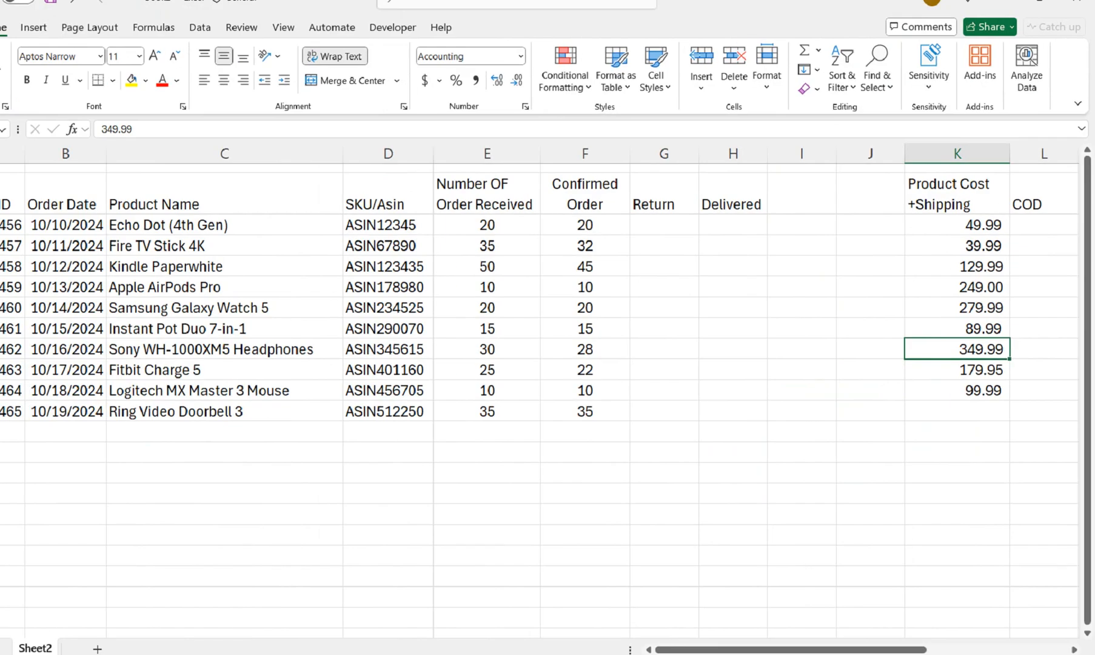
pyautogui.click(674, 494)
# Move the cost values from K4:K12 into the blank column I, starting at I4
pyautogui.click(837, 417)
pyautogui.press('Down')
pyautogui.press('Down')
pyautogui.press('Up')
pyautogui.hotkey('shift', 'Up')
pyautogui.hotkey('shift', 'Up')
pyautogui.hotkey('shift', 'Up')
pyautogui.hotkey('shift', 'Up')
pyautogui.hotkey('shift', 'Up')
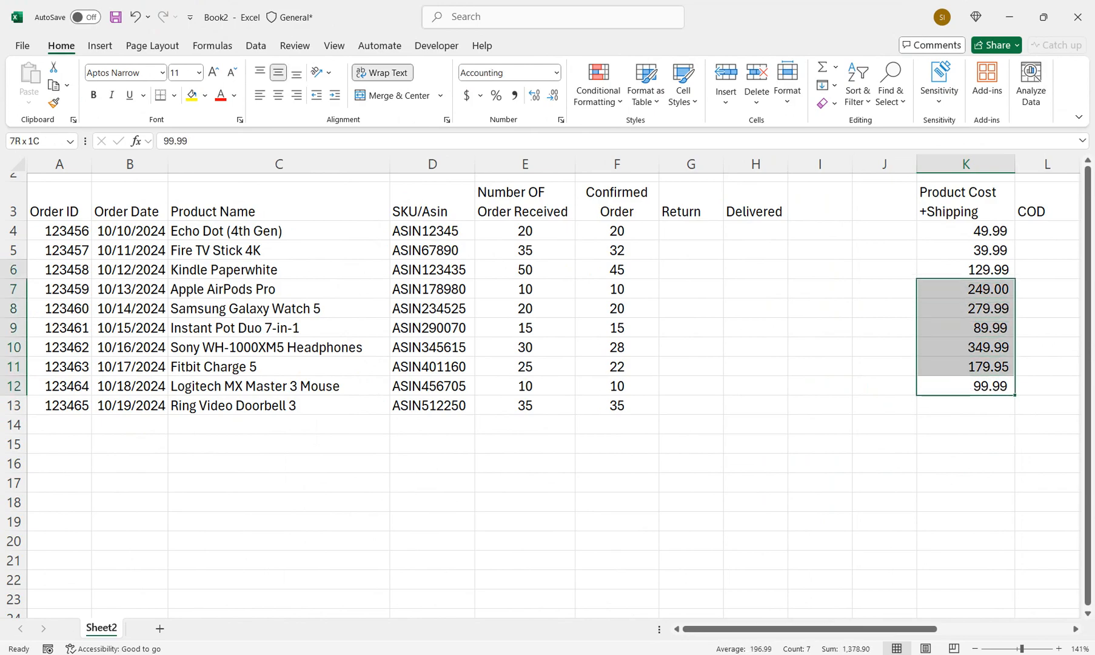
pyautogui.hotkey('shift', 'Up')
pyautogui.hotkey('shift', 'Up')
pyautogui.hotkey('shift', 'Up')
pyautogui.hotkey('ctrl', 'c')
pyautogui.hotkey('ctrl', 'q')
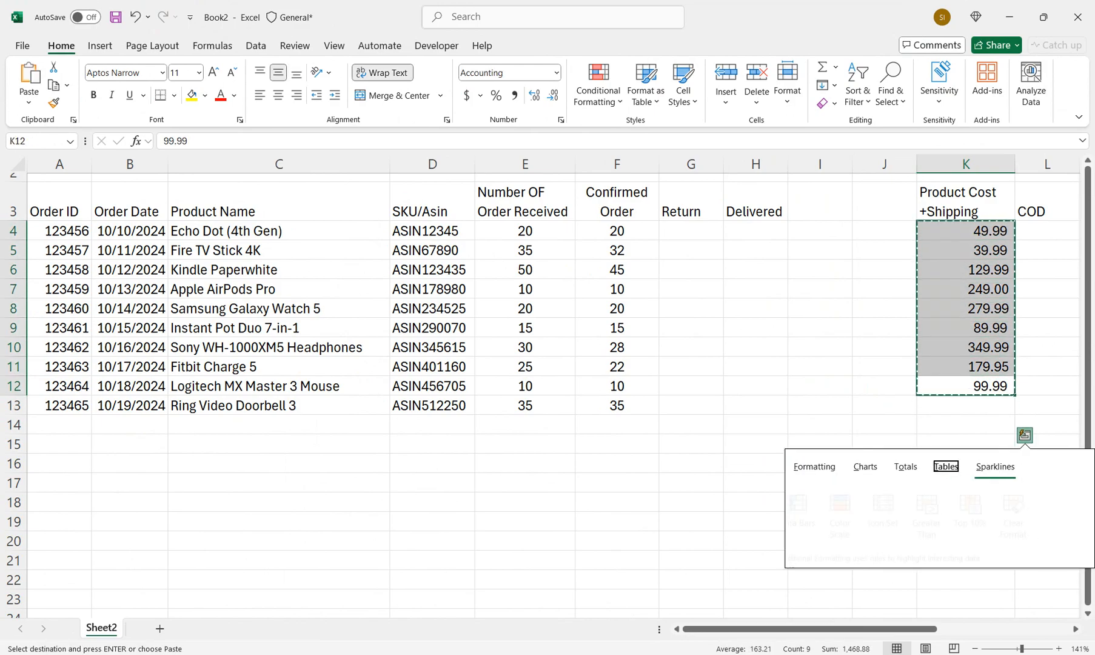
pyautogui.press('Left')
pyautogui.click(820, 201)
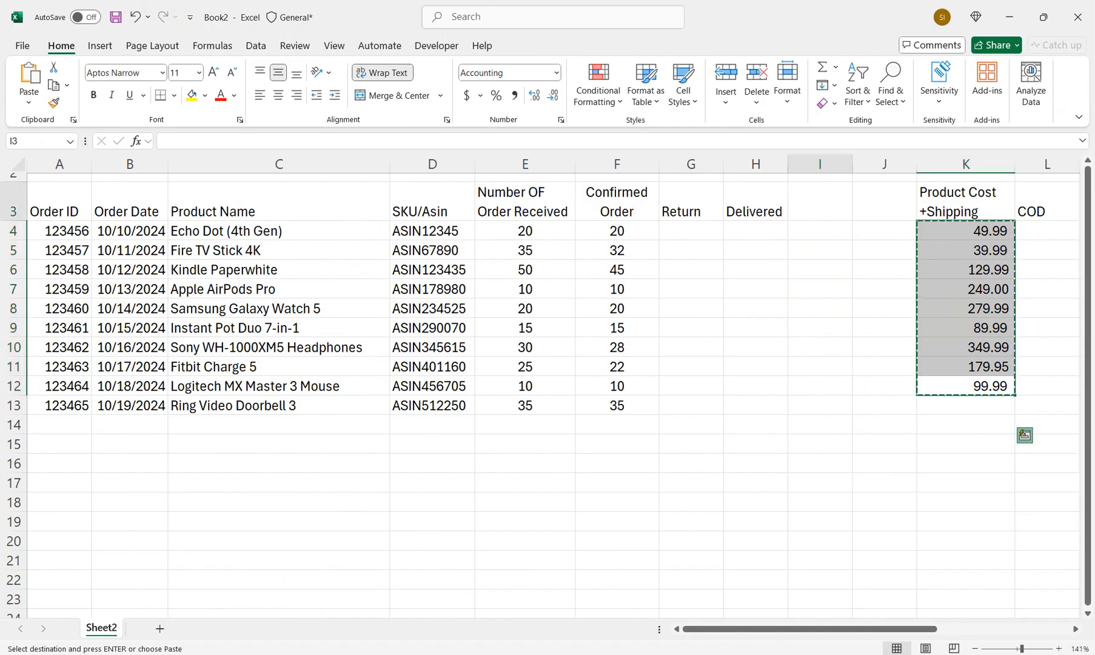
pyautogui.press('Down')
pyautogui.hotkey('ctrl', 'v')
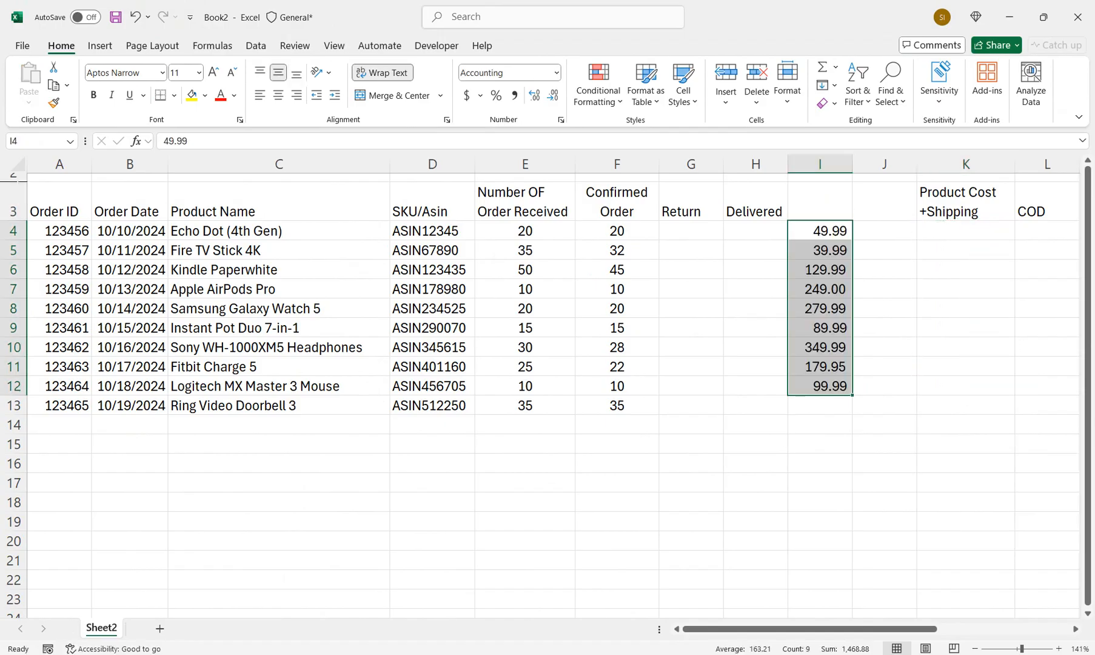
# Enter the headers Product Cost in I3 and Shipping in J3
pyautogui.press('Up')
pyautogui.press('Right')
pyautogui.press('Right')
pyautogui.hotkey('ctrl', 'c')
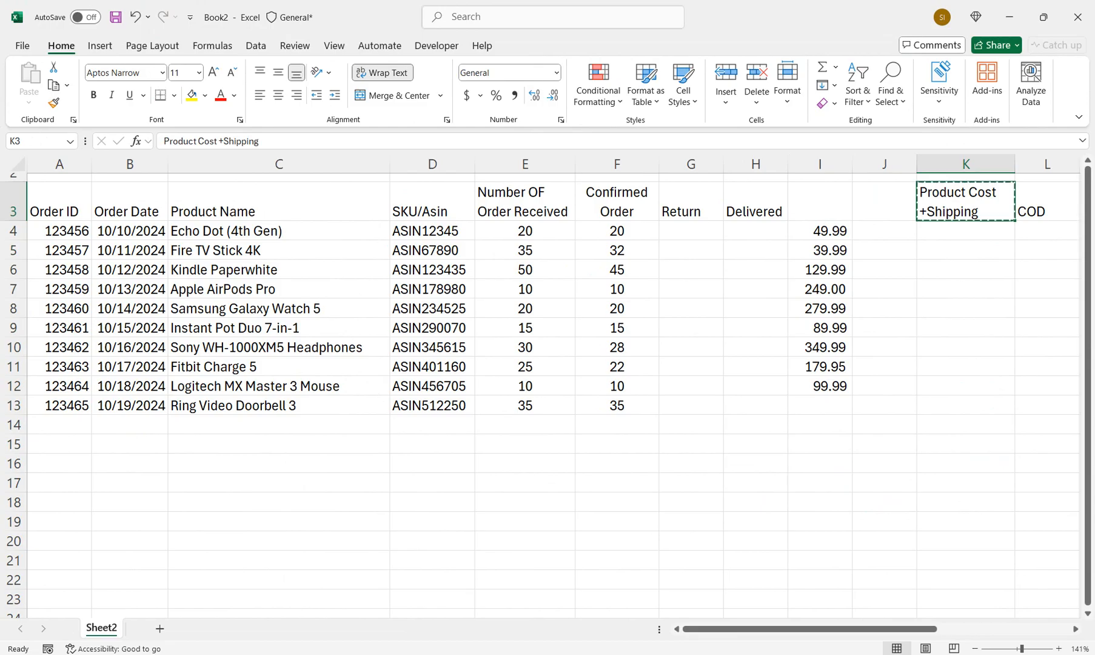
pyautogui.press('Left')
pyautogui.press('Left')
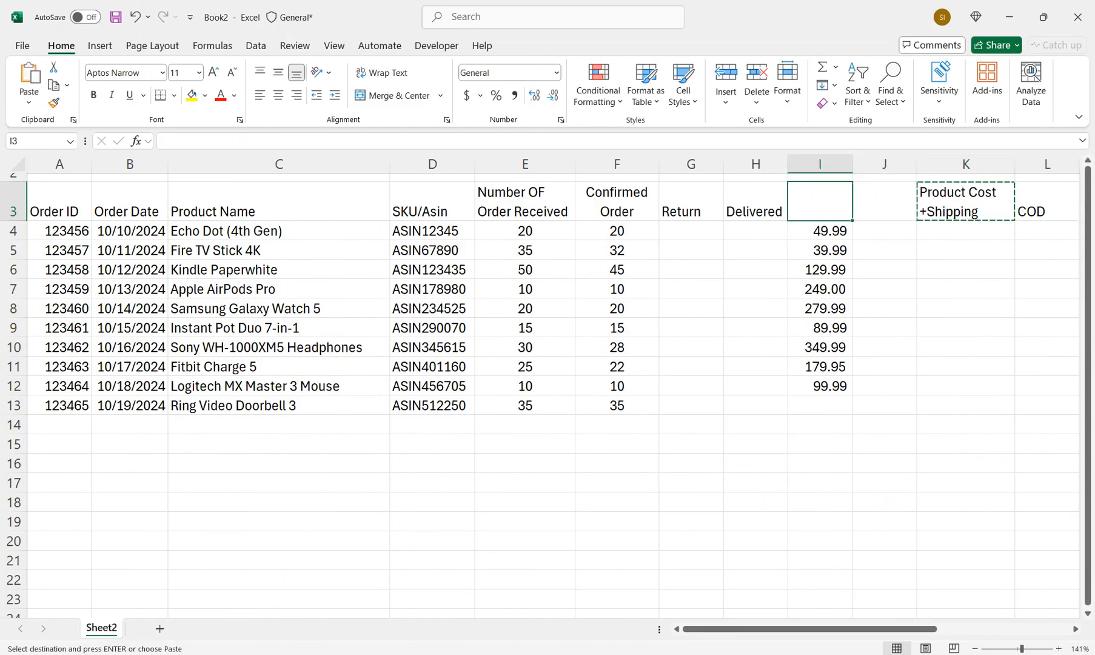
pyautogui.write('Product')
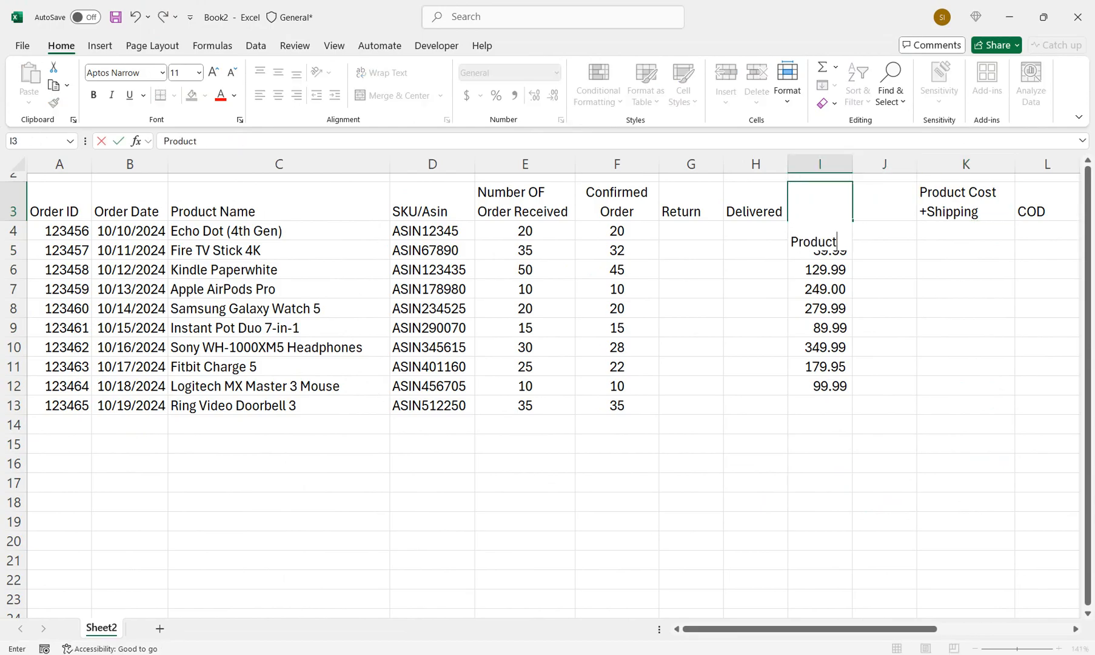
pyautogui.write(' Cost')
pyautogui.press('Tab')
pyautogui.write('Shipping')
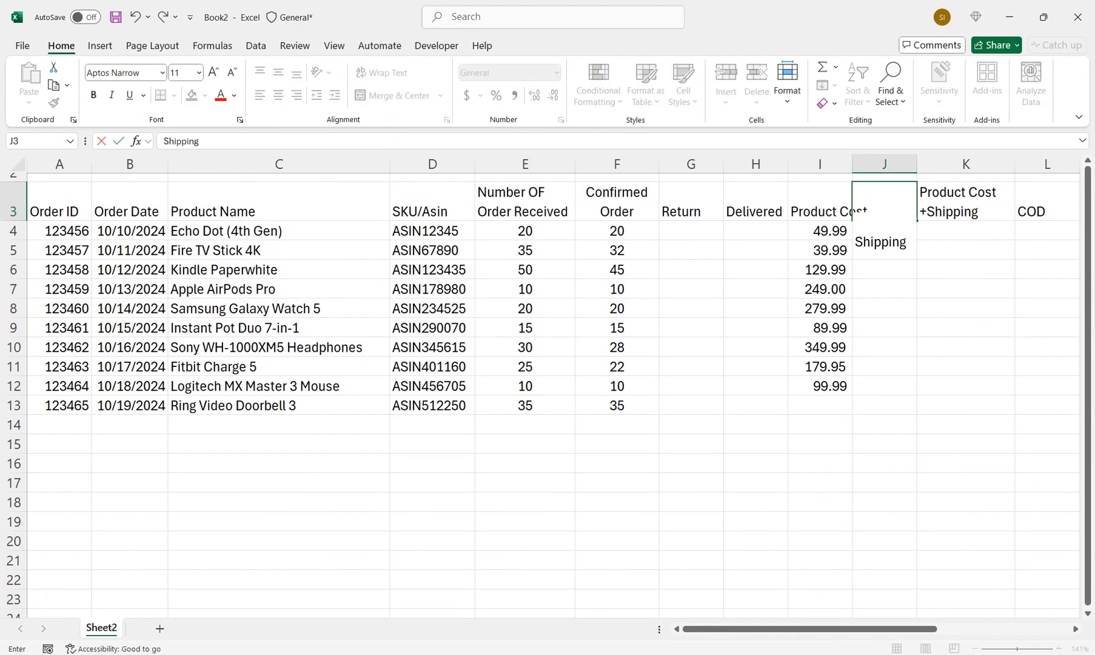
pyautogui.press('Return')
# AutoFit the width of column I to its Product Cost header
pyautogui.press('Up')
pyautogui.hotkey('alt', 'h')
pyautogui.press('o')
pyautogui.press('i')
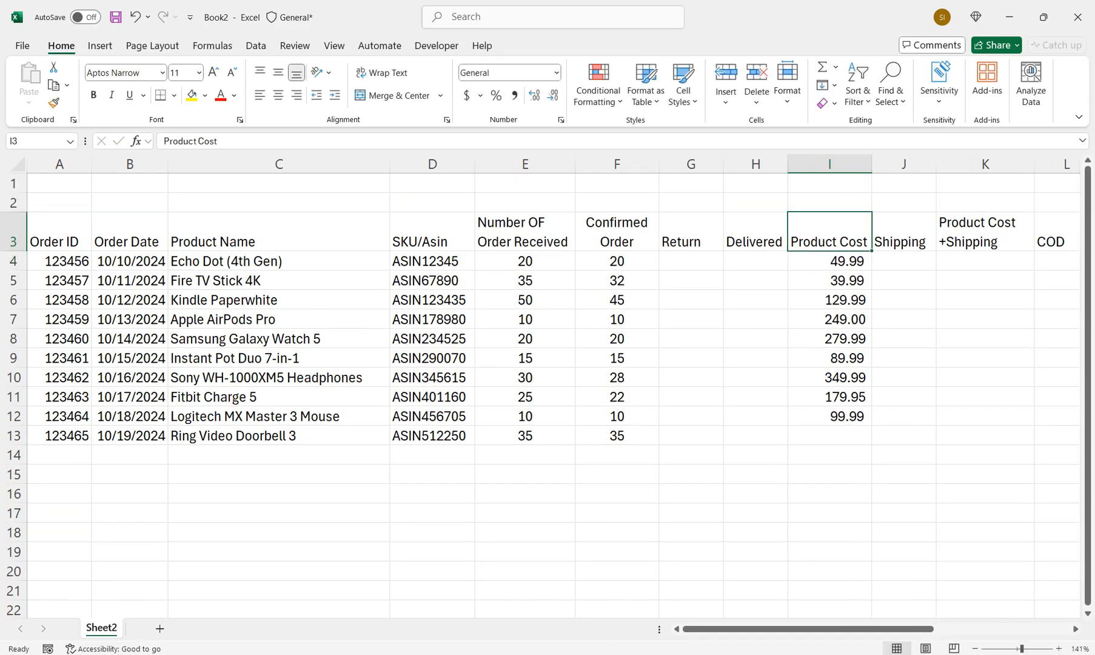
# Enter the shipping costs 70, 50, 60 and 80 in J4:J7
pyautogui.press('Down')
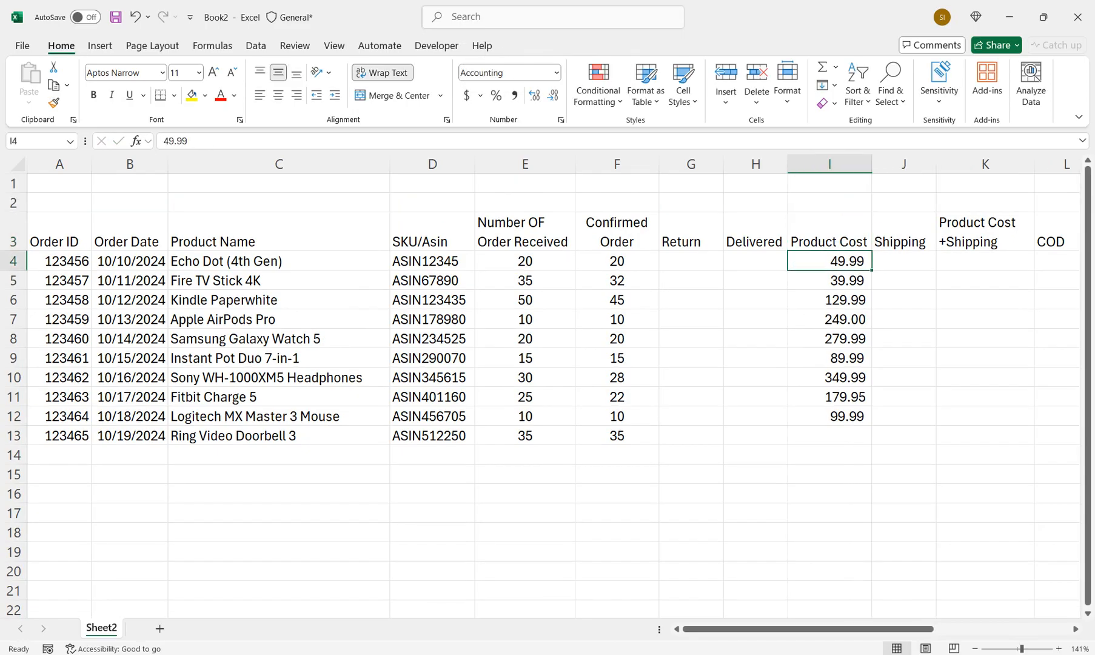
pyautogui.press('Right')
pyautogui.write('70')
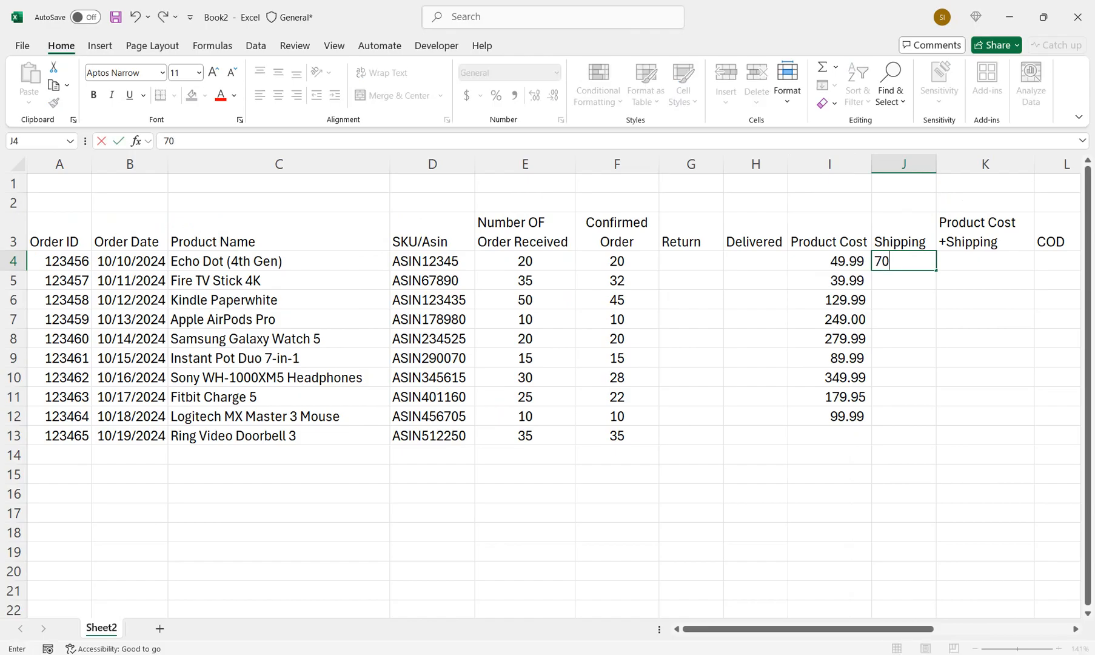
pyautogui.press('Return')
pyautogui.write('508')
pyautogui.press('BackSpace')
pyautogui.press('Return')
pyautogui.write('60')
pyautogui.press('Return')
pyautogui.write('80')
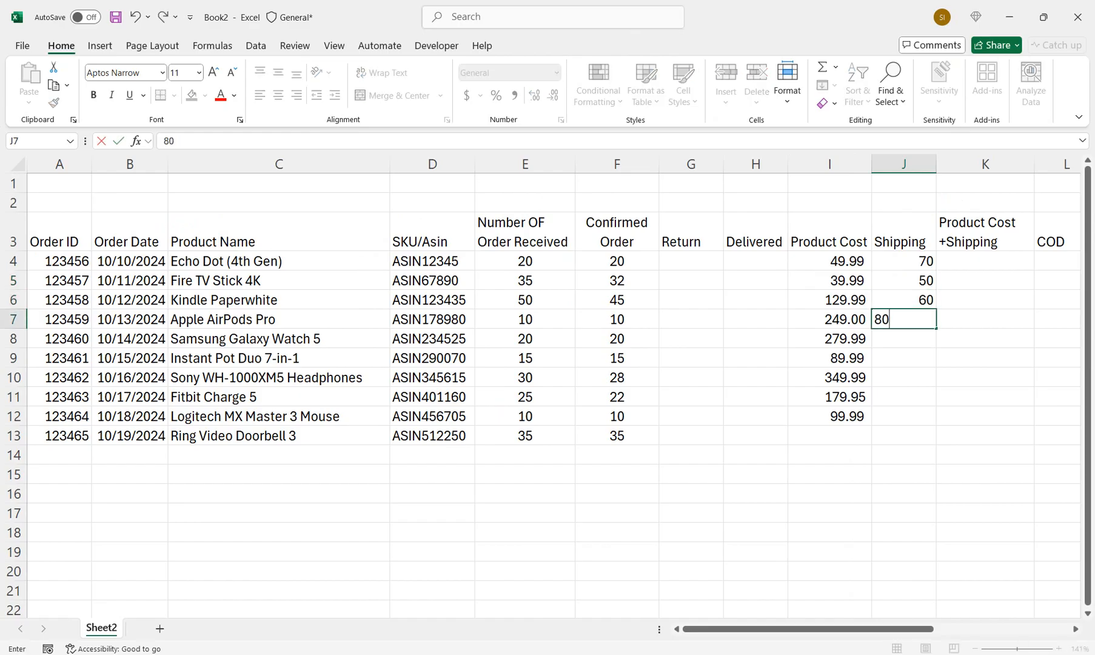
pyautogui.press('Return')
# Enter the shipping costs 75, 100 and 120 in J8:J10
pyautogui.write('75')
pyautogui.press('Return')
pyautogui.write('100')
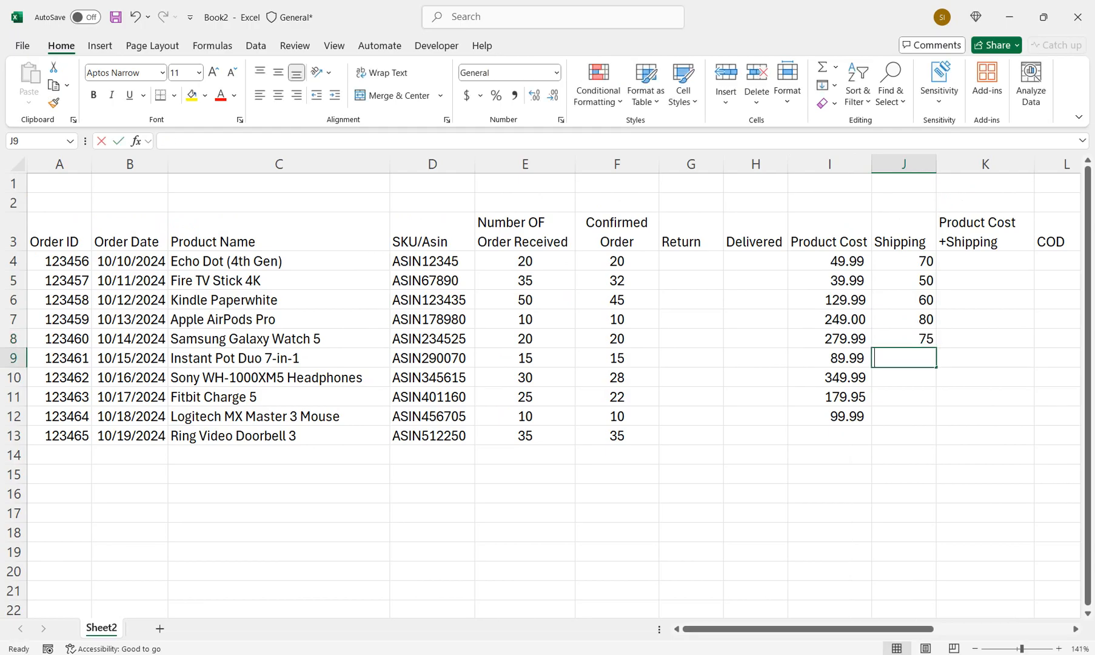
pyautogui.press('Return')
pyautogui.write('120')
pyautogui.press('Return')
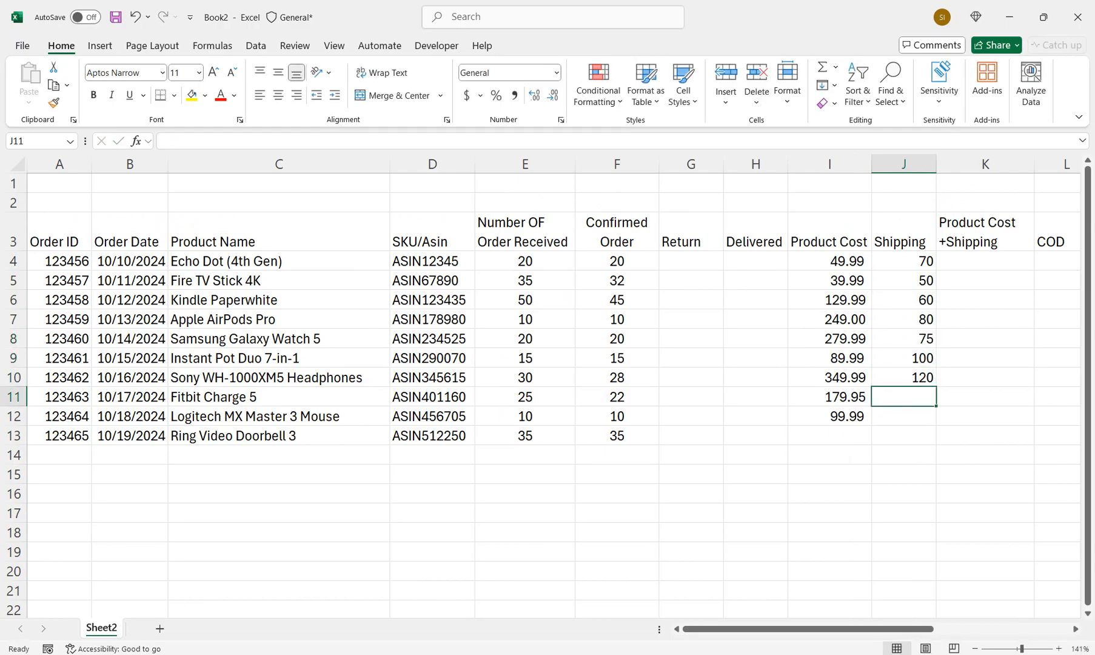
# Enter the shipping costs 100 and 80 in J11:J12
pyautogui.write('100')
pyautogui.press('Return')
pyautogui.write('80')
pyautogui.press('Return')
# Add product cost and shipping in K4 with =I4+J4 and fill the formula down to K13
pyautogui.click(985, 260)
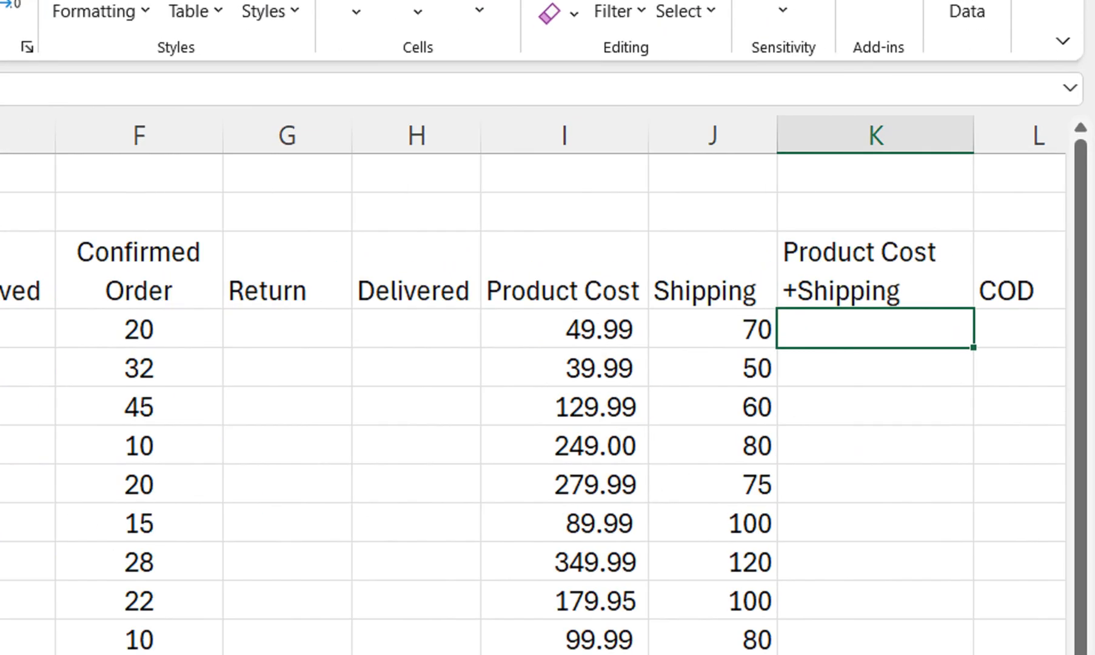
pyautogui.write('=')
pyautogui.click(565, 330)
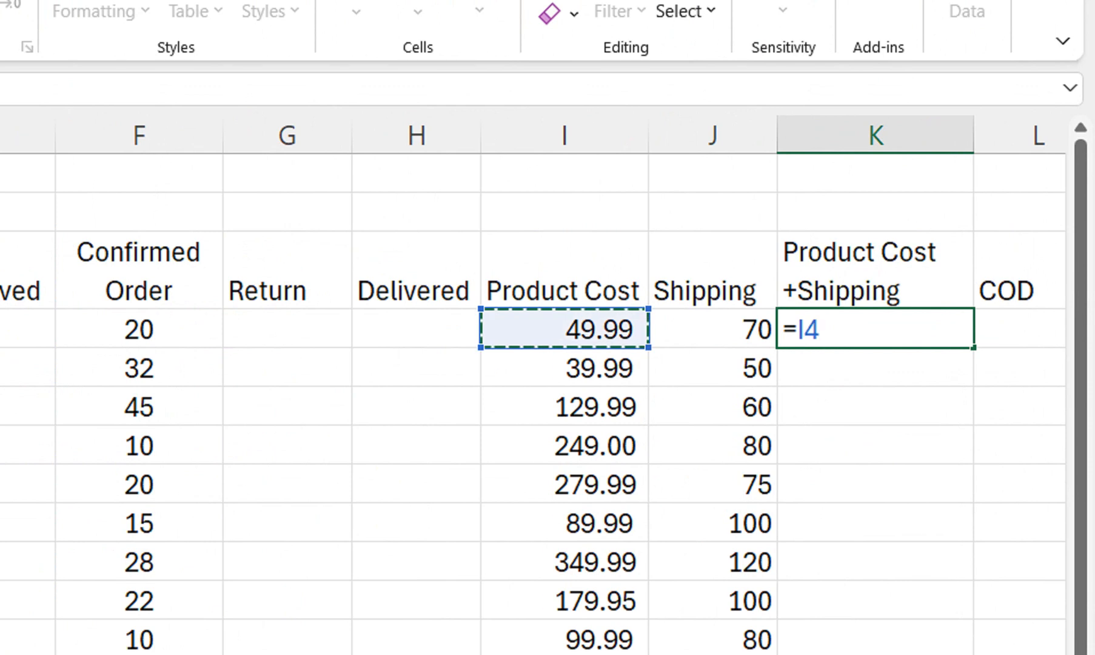
pyautogui.write('+')
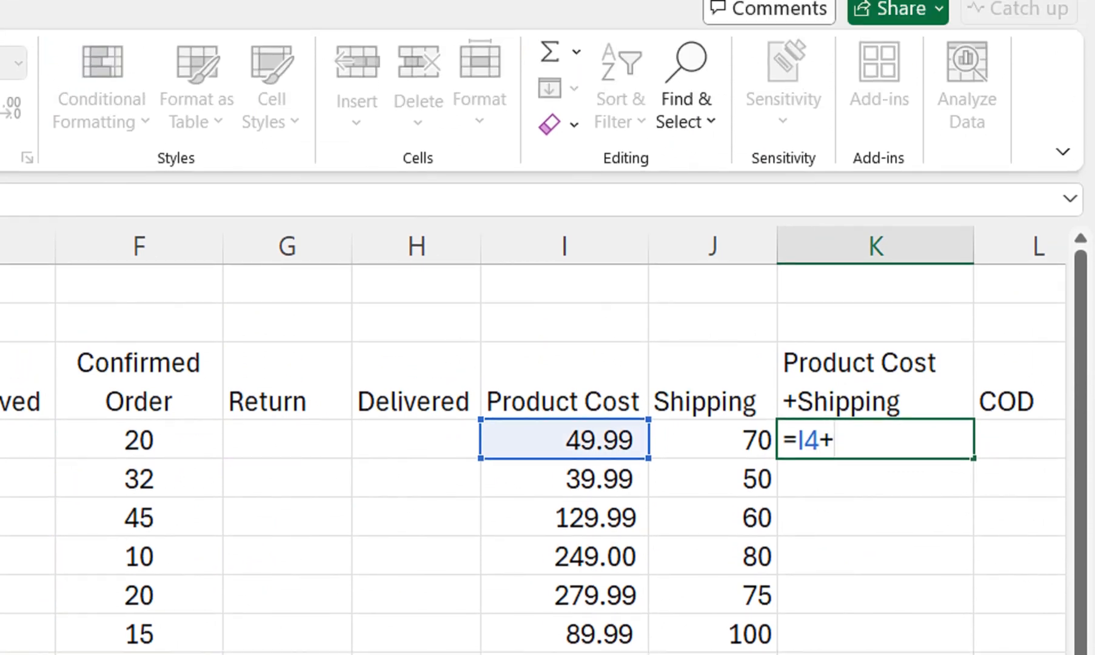
pyautogui.click(713, 440)
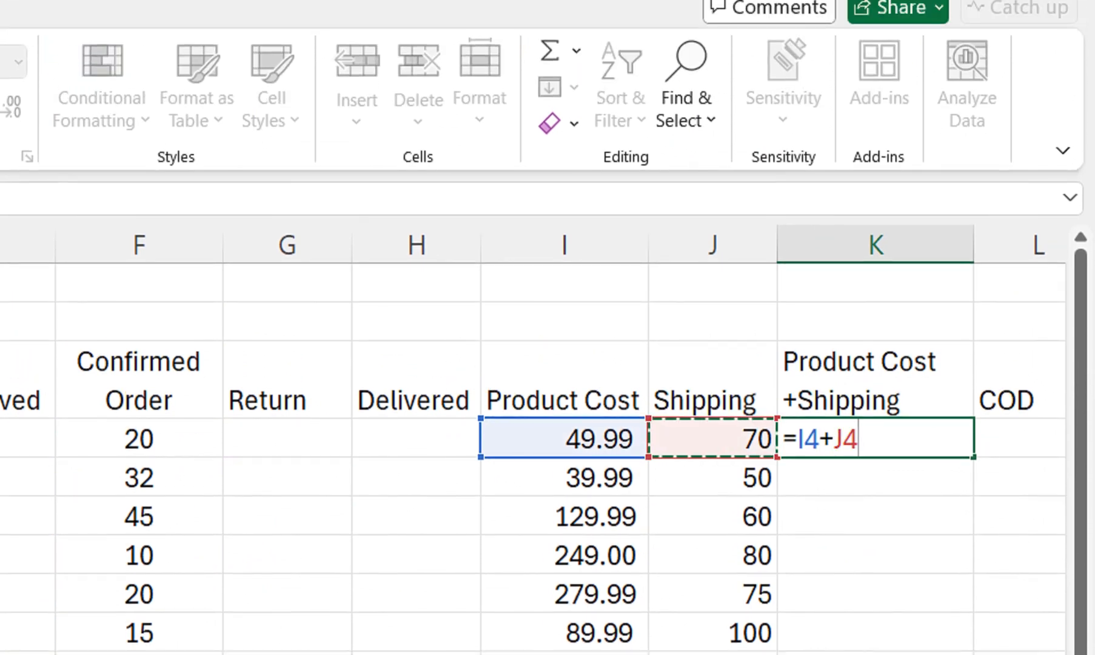
pyautogui.press('Return')
pyautogui.click(876, 438)
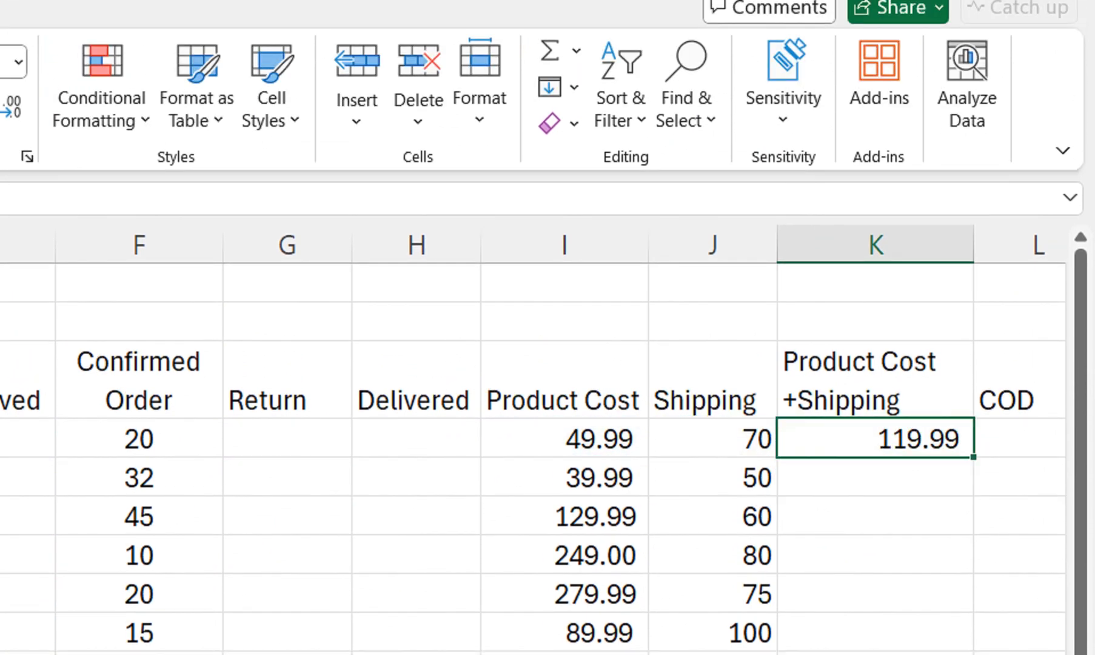
pyautogui.doubleClick(974, 458)
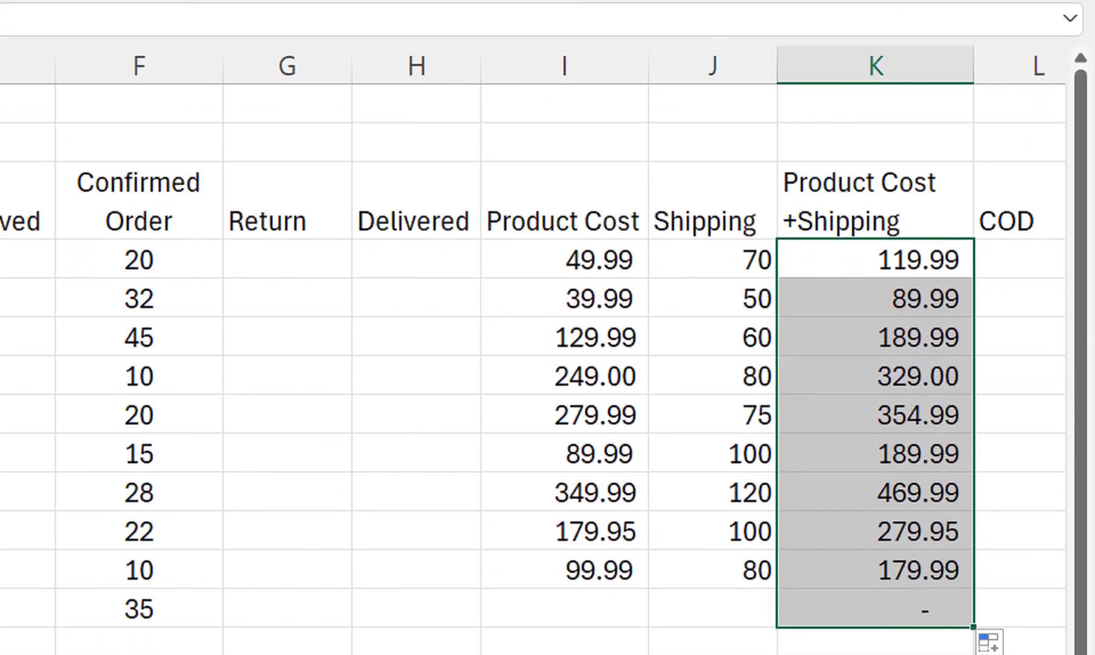
# Clear the Product Cost+Shipping formula from K13, the last product row
pyautogui.click(876, 601)
pyautogui.click(876, 563)
pyautogui.press('Delete')
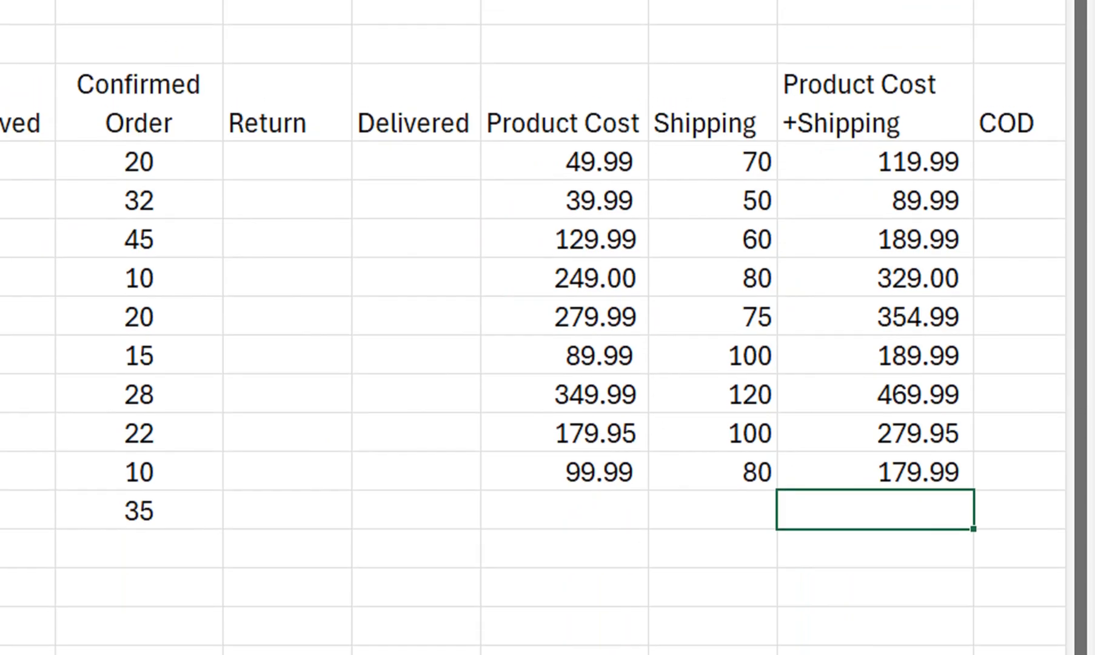
# Enter the return quantities 5, 6 and 10 in G4:G6
pyautogui.click(287, 157)
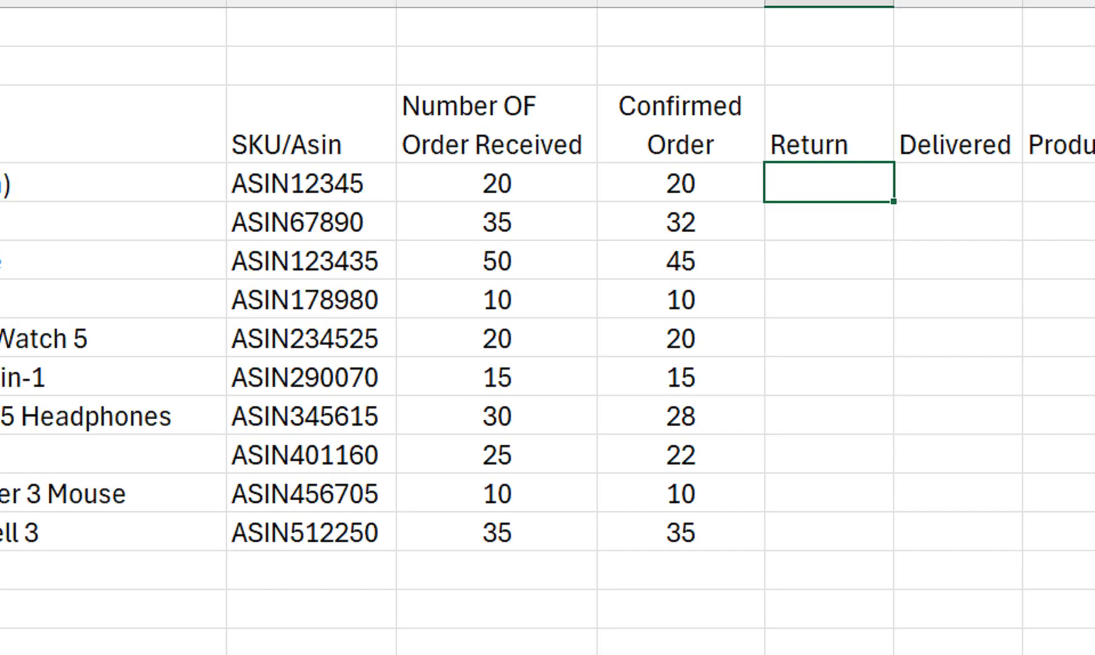
pyautogui.write('5')
pyautogui.press('Return')
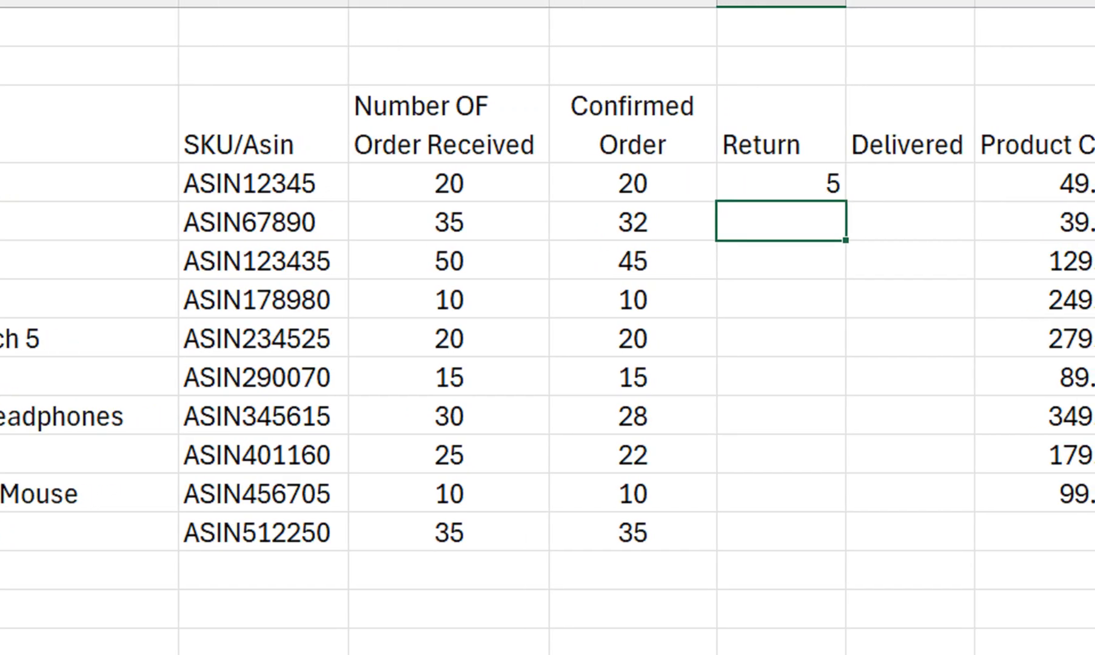
pyautogui.write('6')
pyautogui.press('Return')
pyautogui.write('10')
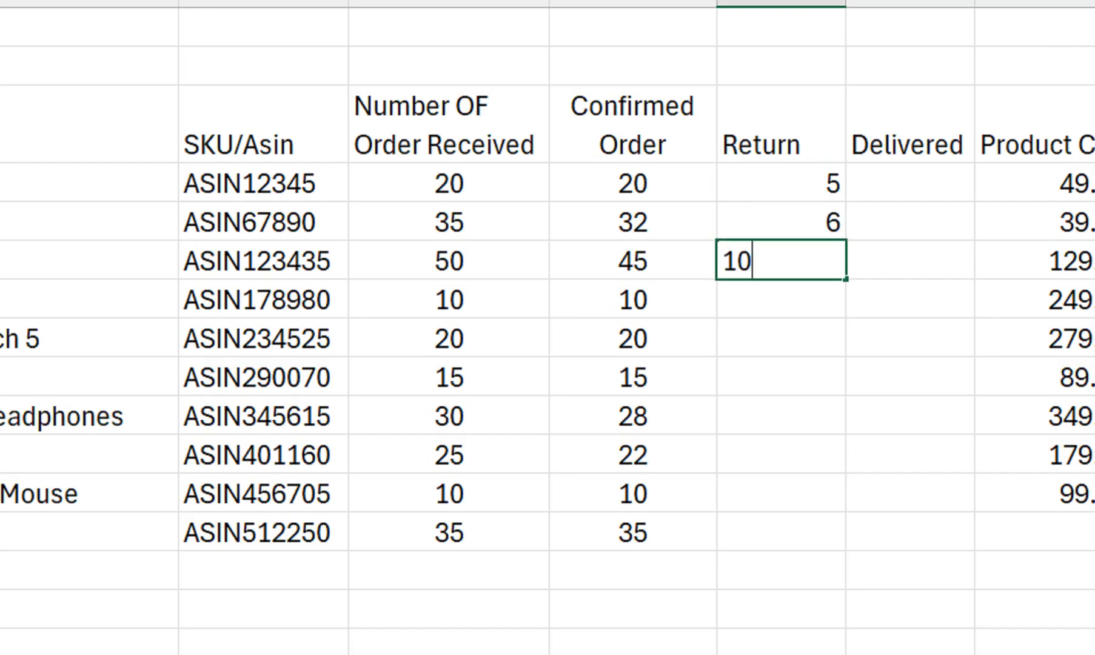
pyautogui.press('Return')
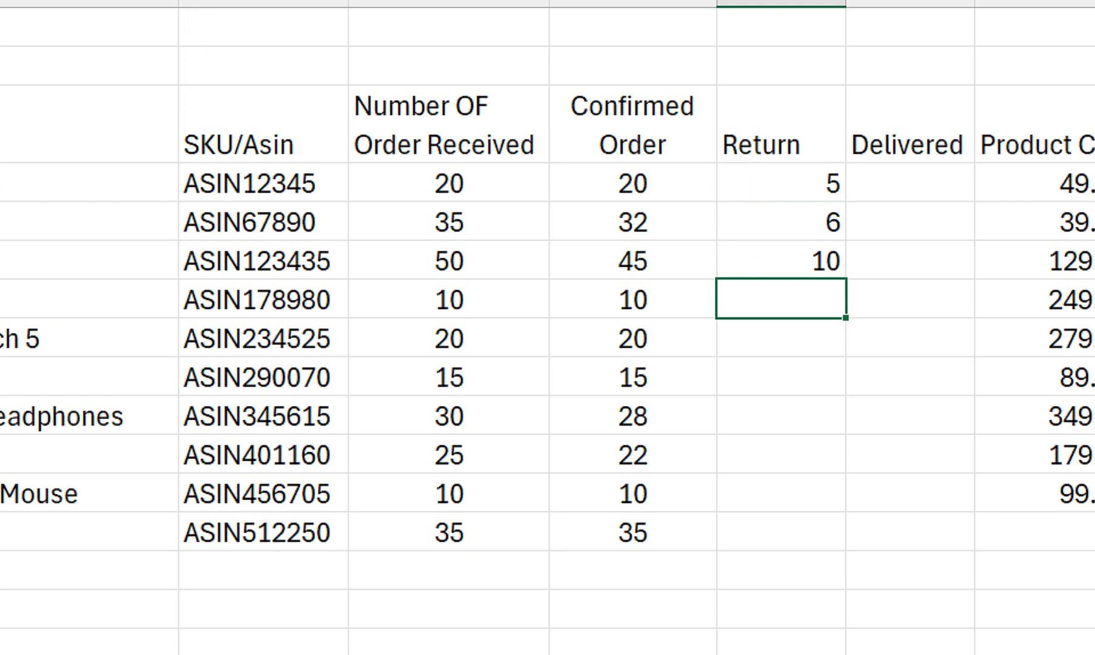
# Skip G7 and enter the return quantities 2, 1, 3, 2, 1 and 2 in G8:G13
pyautogui.press('Down')
pyautogui.write('2')
pyautogui.press('Return')
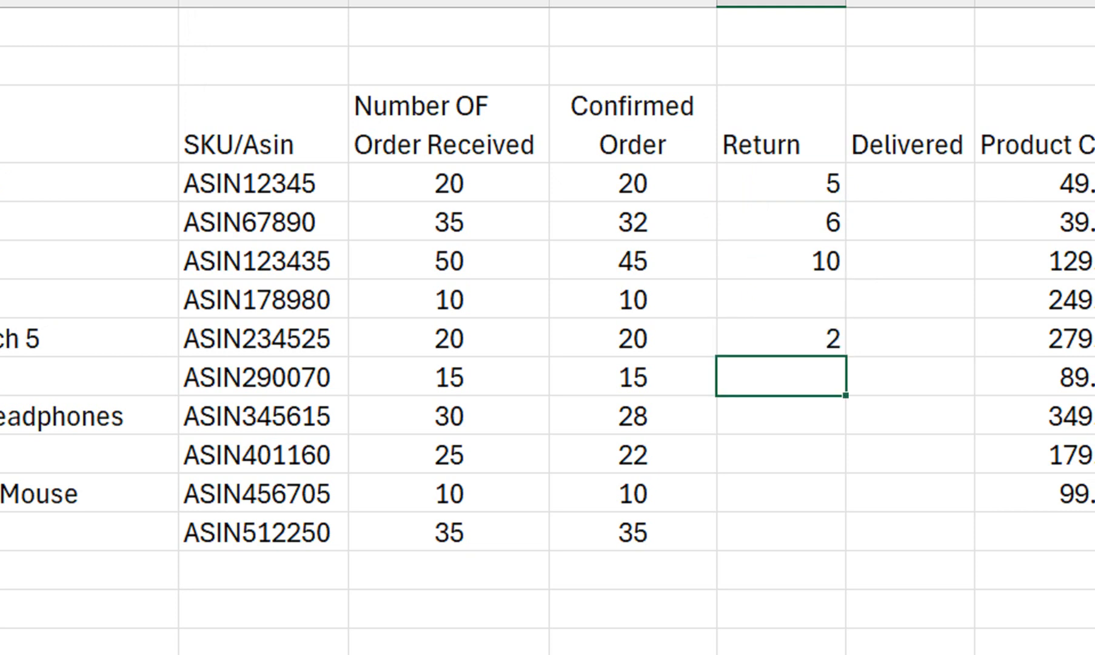
pyautogui.write('1')
pyautogui.press('Return')
pyautogui.write('3')
pyautogui.press('Return')
pyautogui.write('2')
pyautogui.press('Return')
pyautogui.write('1')
pyautogui.press('Return')
pyautogui.write('2')
pyautogui.press('Return')
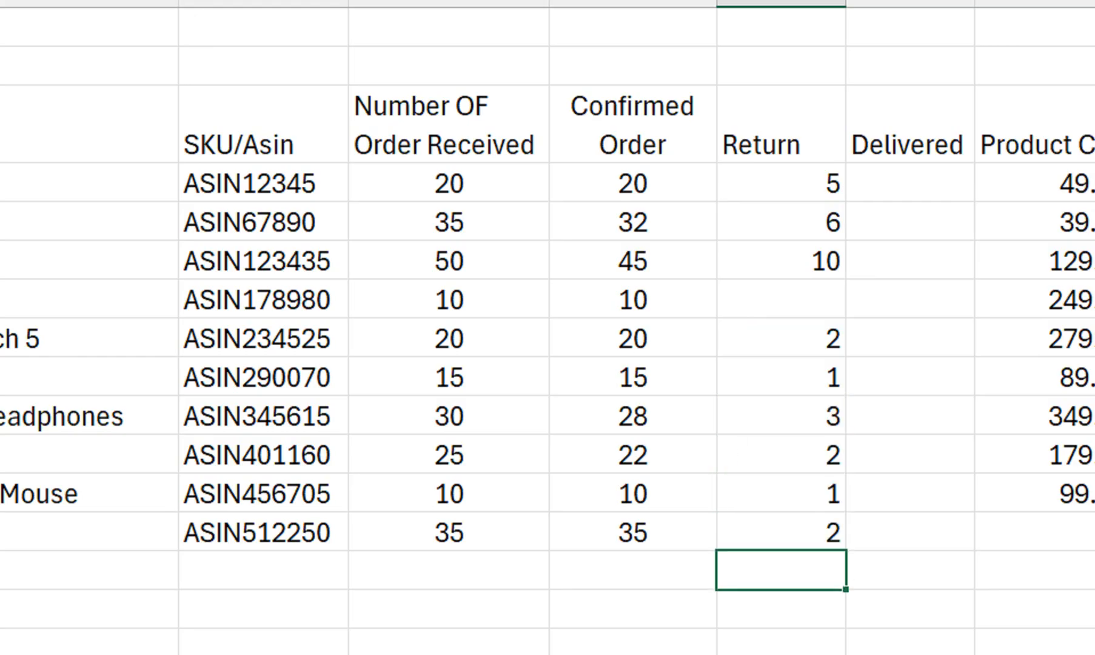
# Enter the return quantity 1 in G7 and center-align the whole Return column
pyautogui.click(781, 299)
pyautogui.write('1')
pyautogui.press('Return')
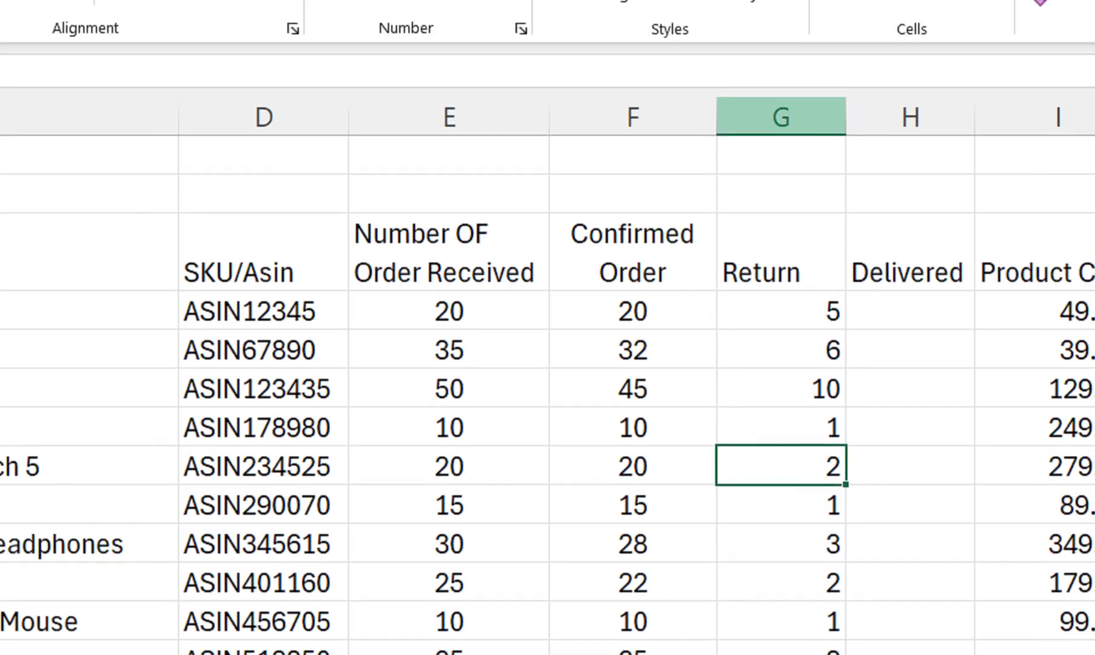
pyautogui.click(783, 117)
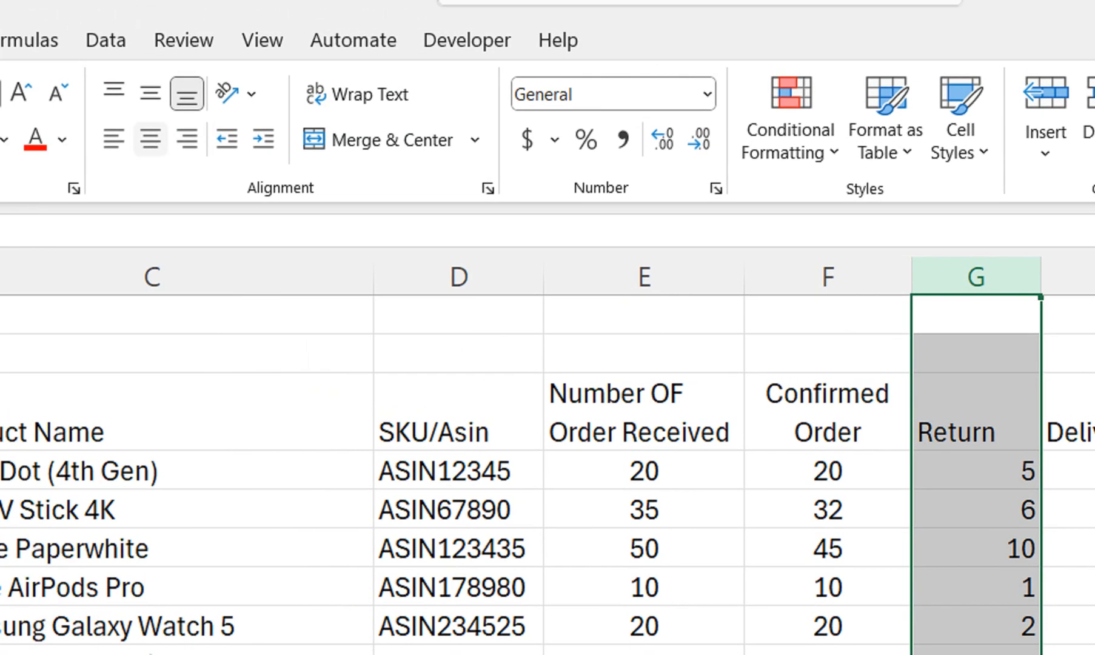
pyautogui.click(149, 140)
# Calculate delivered orders in H4 with =F4-G4 and fill the formula down to H13
pyautogui.click(907, 185)
pyautogui.write('=')
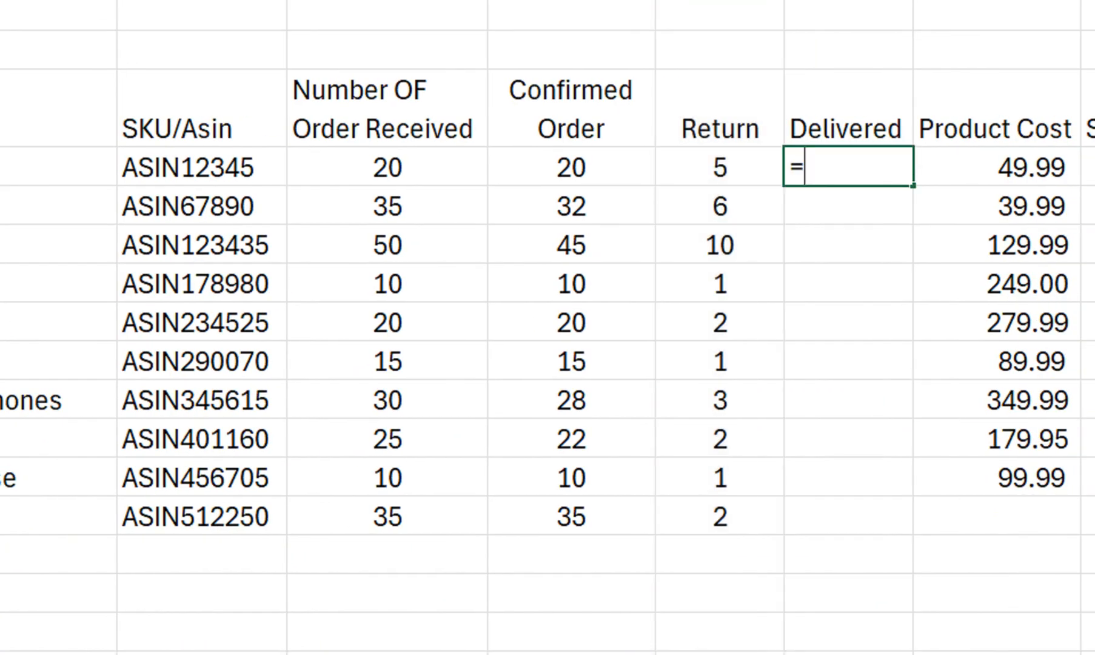
pyautogui.click(572, 167)
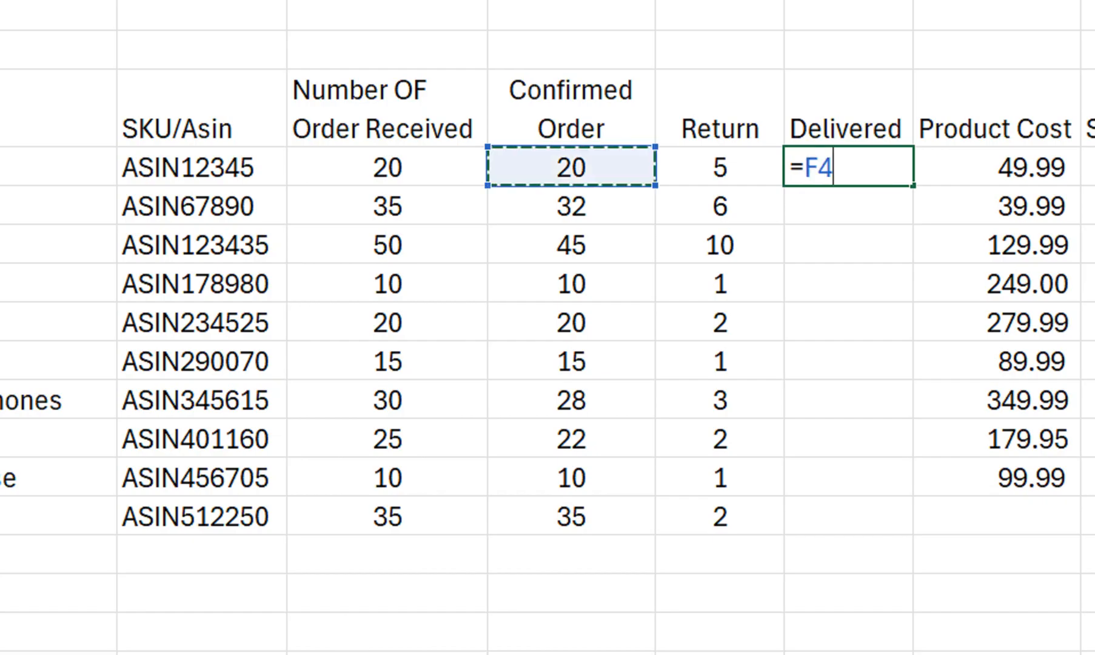
pyautogui.write('-')
pyautogui.click(720, 168)
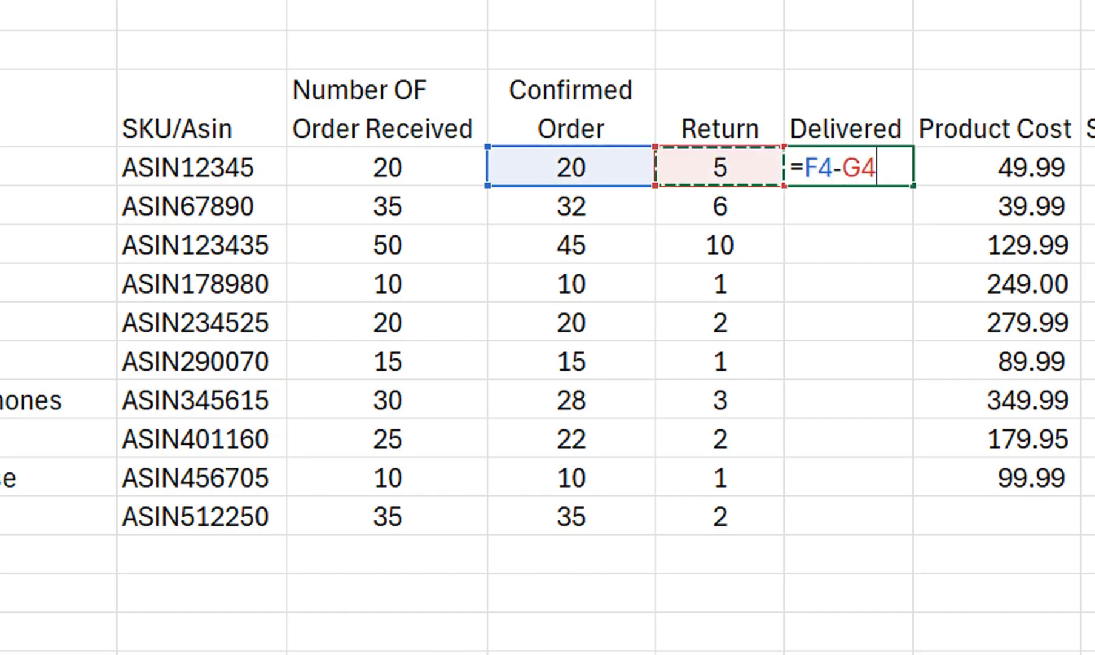
pyautogui.press('Return')
pyautogui.click(848, 167)
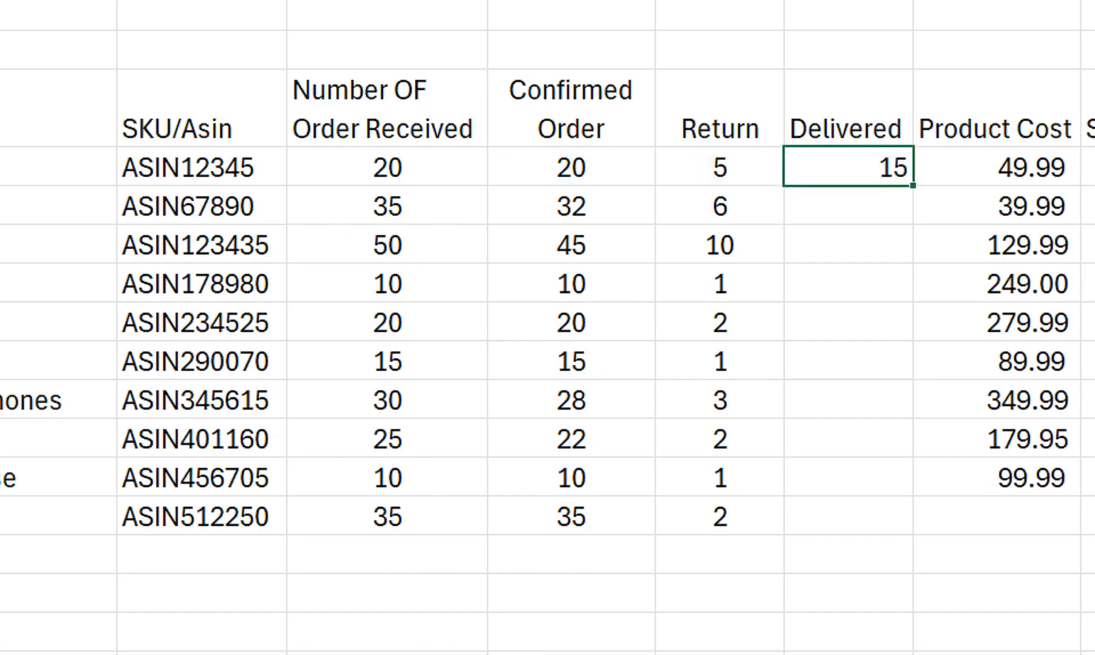
pyautogui.moveTo(914, 185); pyautogui.dragTo(910, 511)
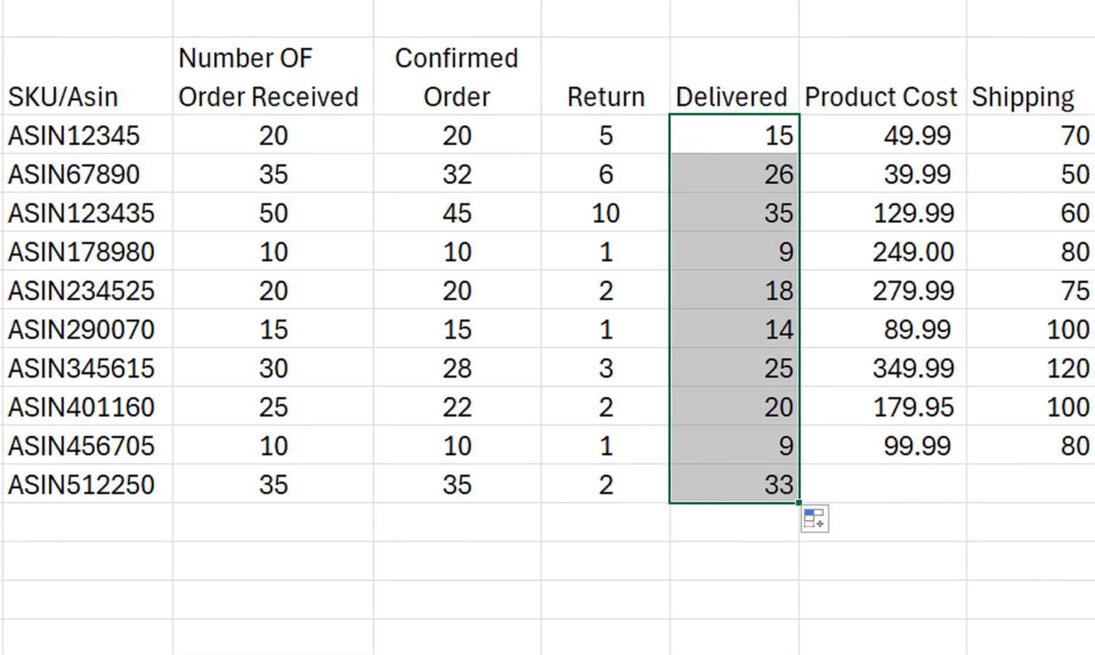
# Enter the product cost 325 in I13 and the shipping cost 100 in J13
pyautogui.click(954, 484)
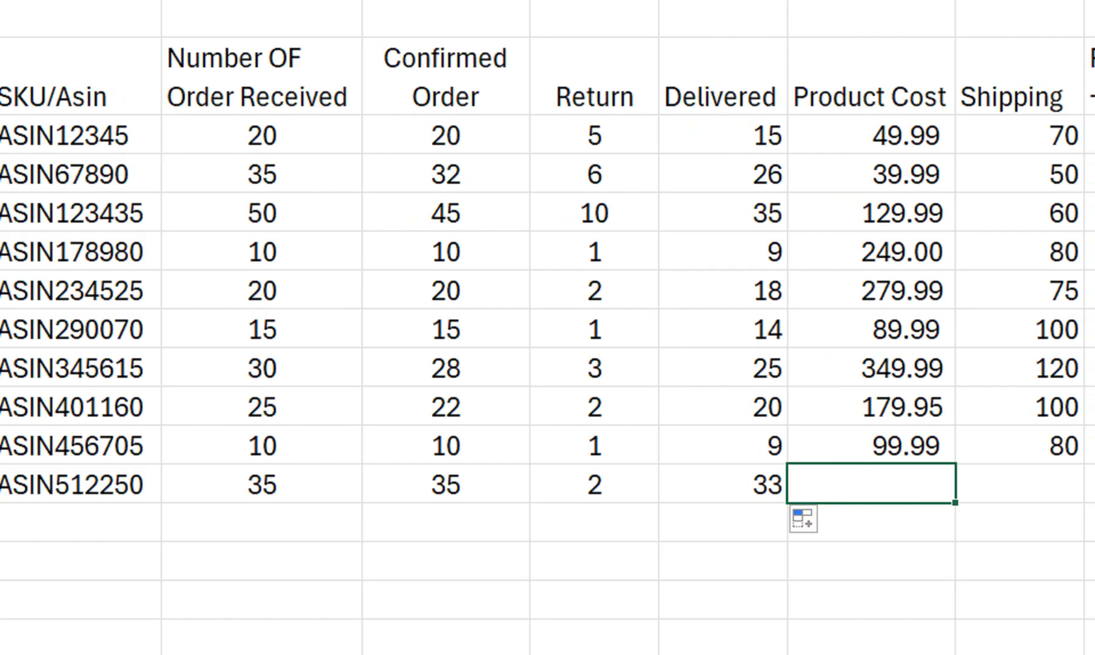
pyautogui.write('325')
pyautogui.press('Return')
pyautogui.click(1018, 484)
pyautogui.write('100')
pyautogui.press('Return')
pyautogui.click(1025, 473)
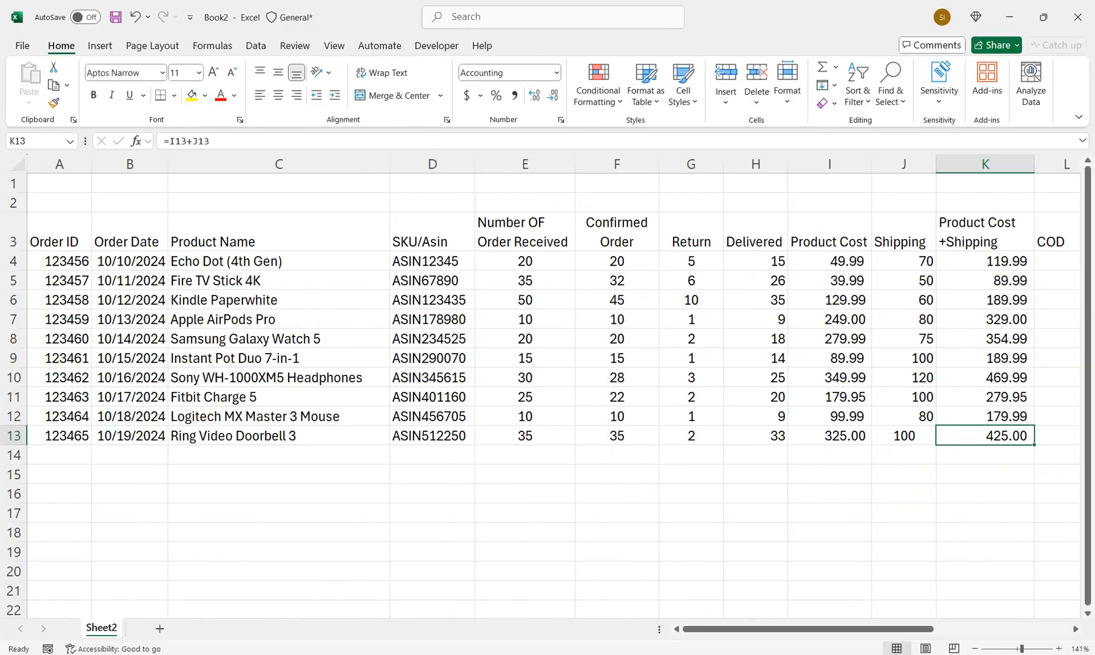
# Enter the COD values 50, 40 and 35 in L4:L6
pyautogui.moveTo(752, 629); pyautogui.dragTo(839, 628)
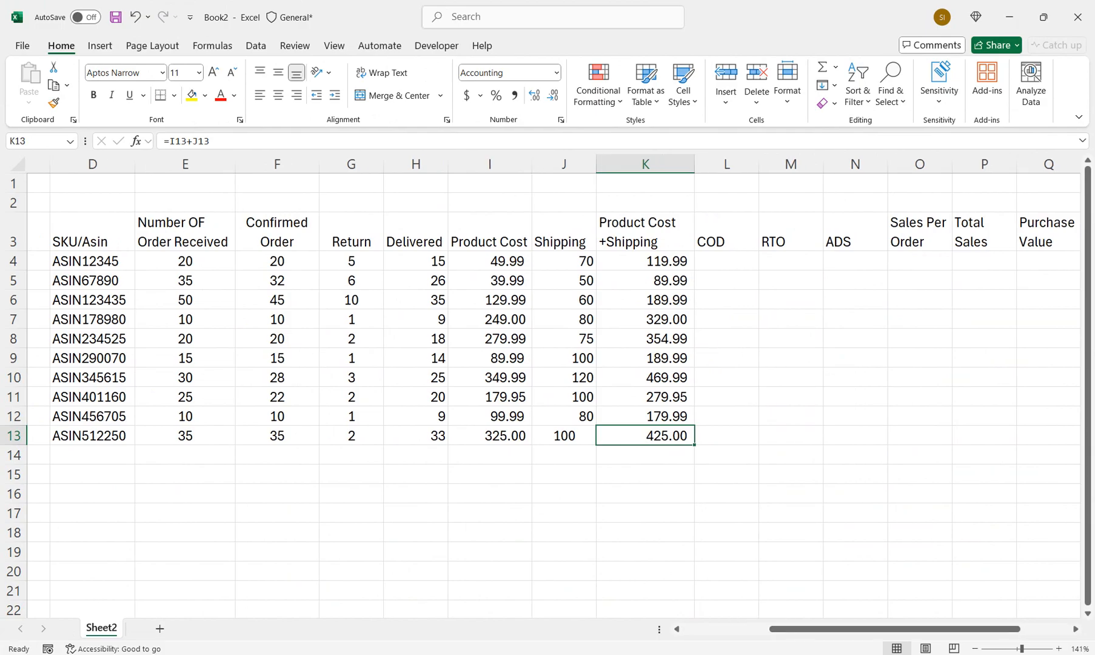
pyautogui.click(726, 261)
pyautogui.write('50')
pyautogui.press('Return')
pyautogui.write('40')
pyautogui.press('Return')
pyautogui.write('35')
pyautogui.press('Return')
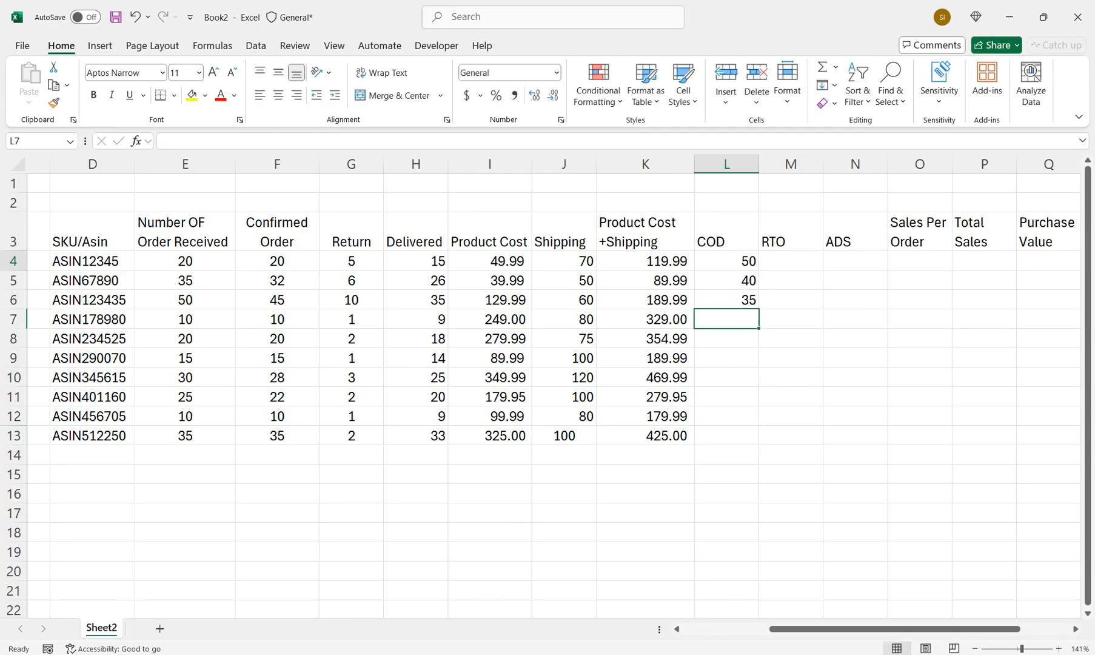
# Enter the COD values 60, 55 and 50 in L7:L9
pyautogui.write('60')
pyautogui.press('Return')
pyautogui.write('55')
pyautogui.press('Return')
pyautogui.write('20')
pyautogui.press('BackSpace')
pyautogui.press('BackSpace')
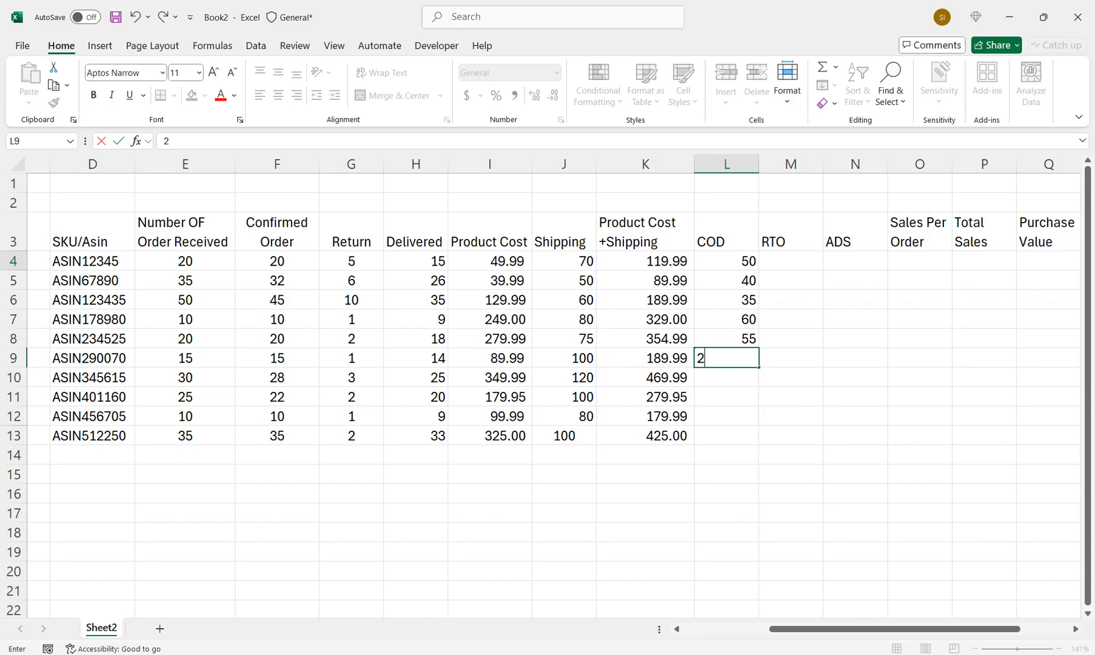
pyautogui.write('56')
pyautogui.press('BackSpace')
pyautogui.press('BackSpace')
pyautogui.write('50')
pyautogui.press('Return')
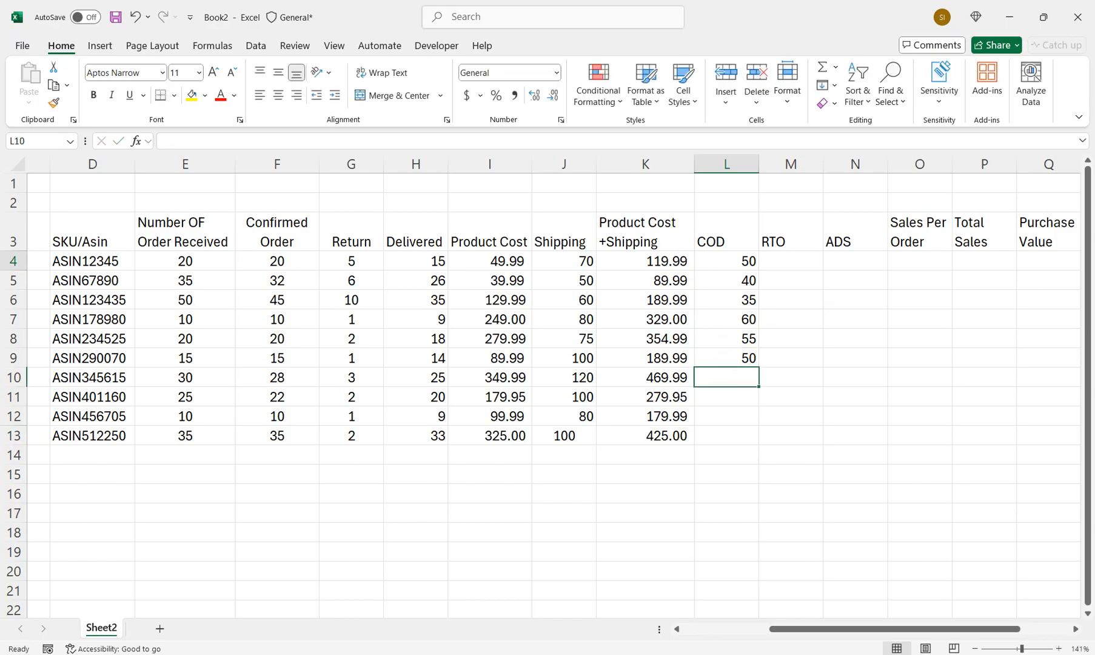
# Enter the COD values 60, 30, 20 and 40 in L10:L13
pyautogui.write('60')
pyautogui.press('Return')
pyautogui.write('30')
pyautogui.press('Return')
pyautogui.write('20')
pyautogui.press('Return')
pyautogui.write('40')
pyautogui.press('Return')
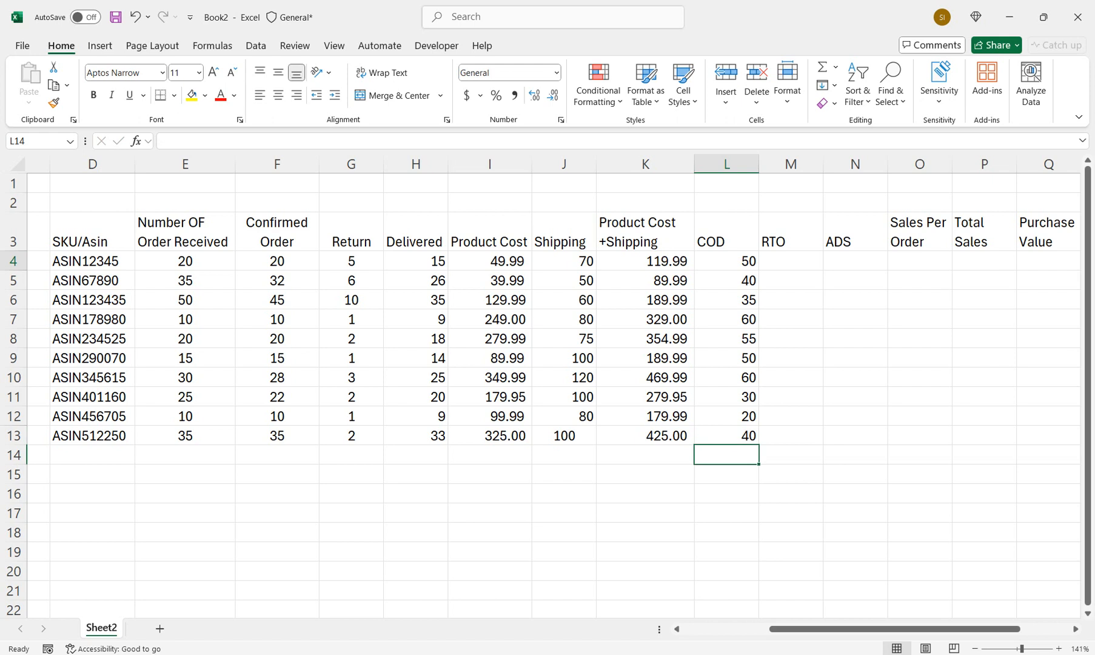
# Enter the RTO values 70 and 60 in M4:M5 and repeat the pair down to M13
pyautogui.click(791, 262)
pyautogui.write('70')
pyautogui.press('Return')
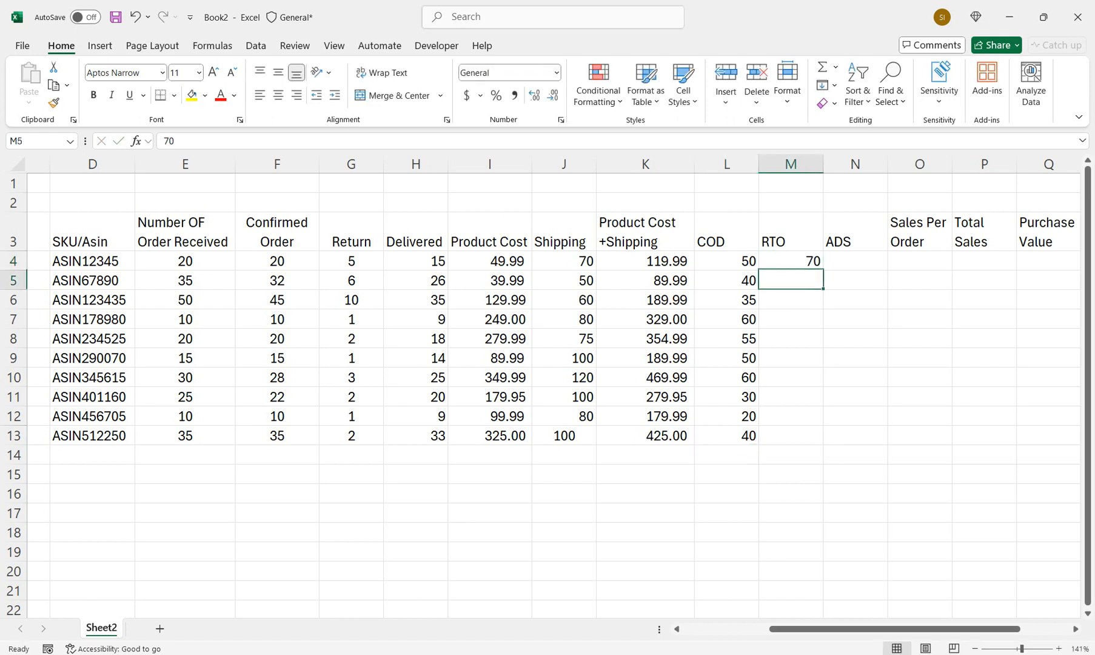
pyautogui.write('60')
pyautogui.press('Return')
pyautogui.press('Up')
pyautogui.press('Up')
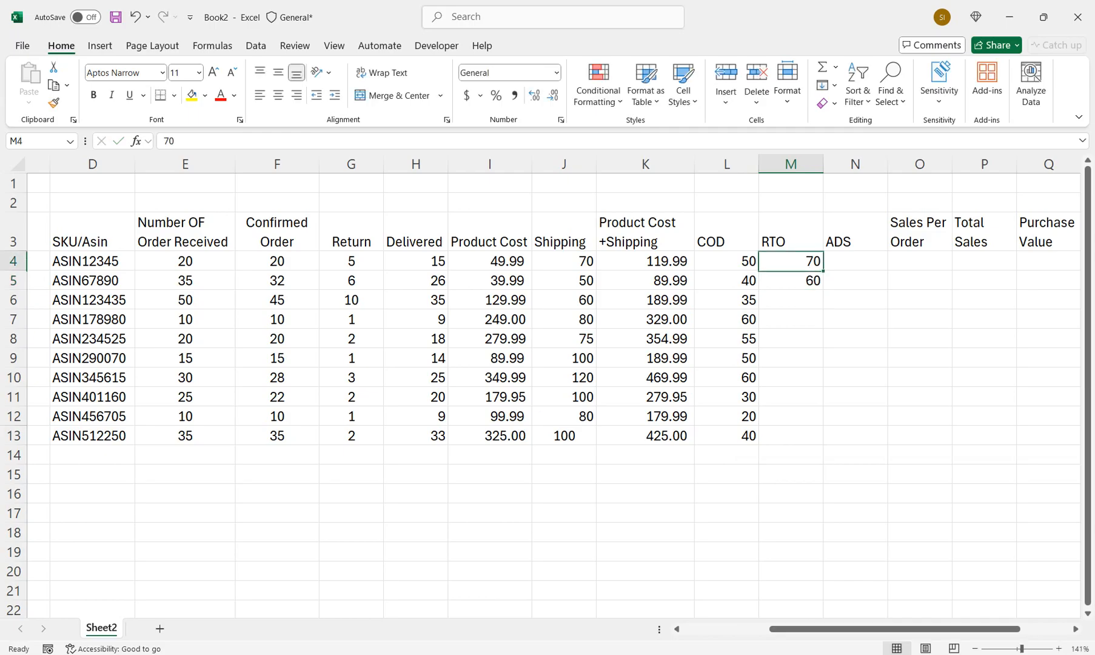
pyautogui.hotkey('shift', 'Down')
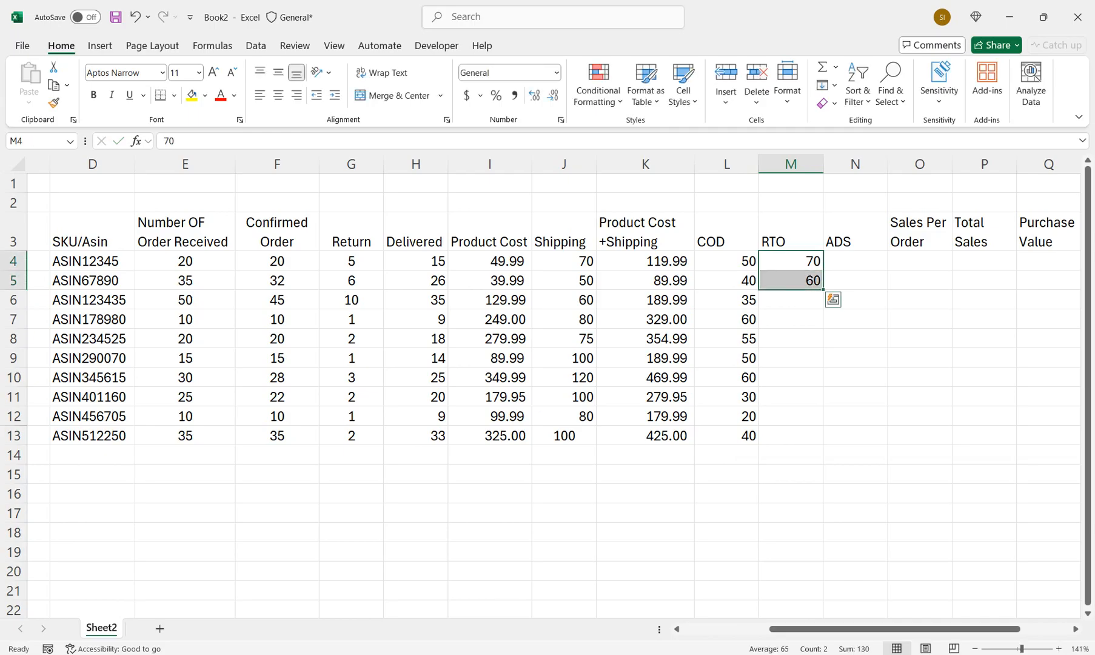
pyautogui.moveTo(823, 290); pyautogui.dragTo(824, 444)
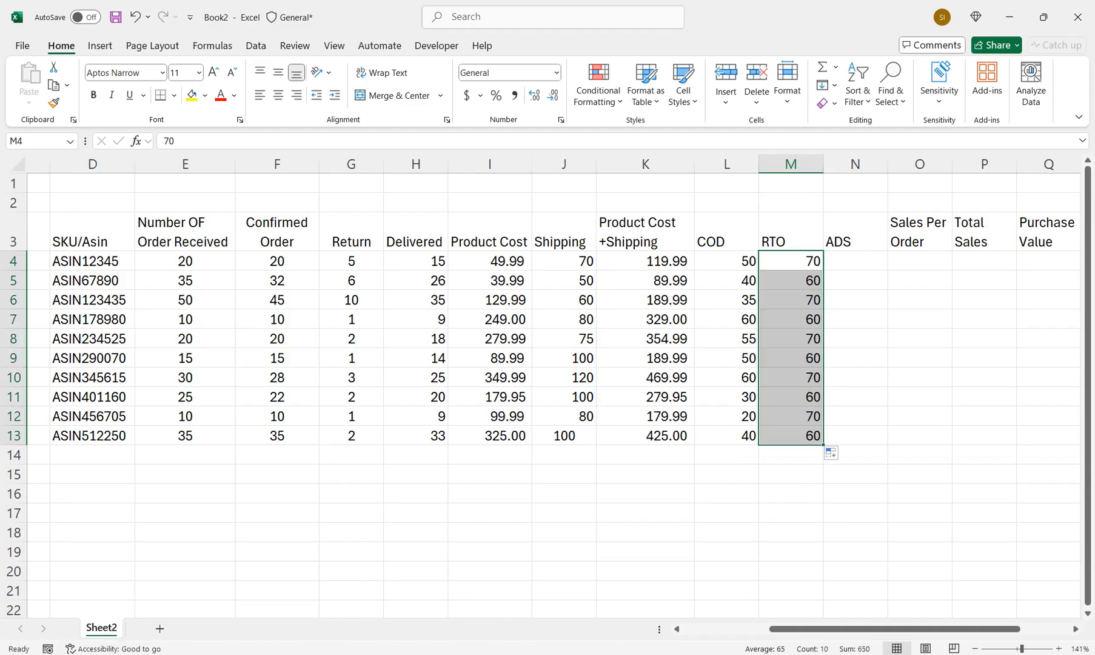
# Enter the ADS values 560, 650 and 750 in N4:N6
pyautogui.press('Right')
pyautogui.write('560')
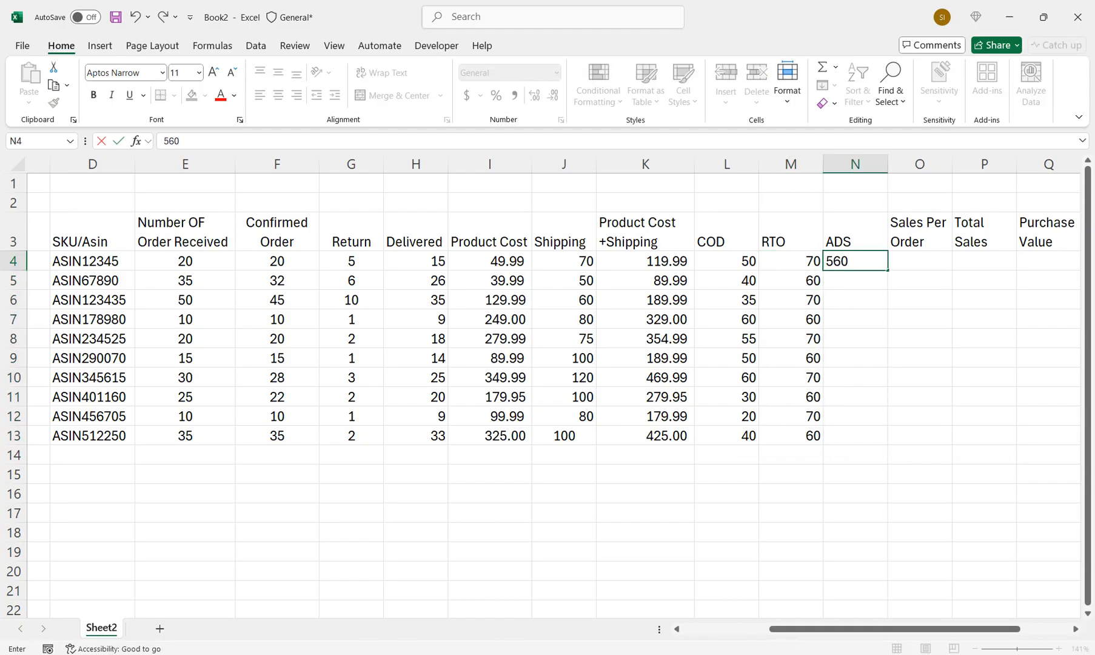
pyautogui.press('Return')
pyautogui.write('650')
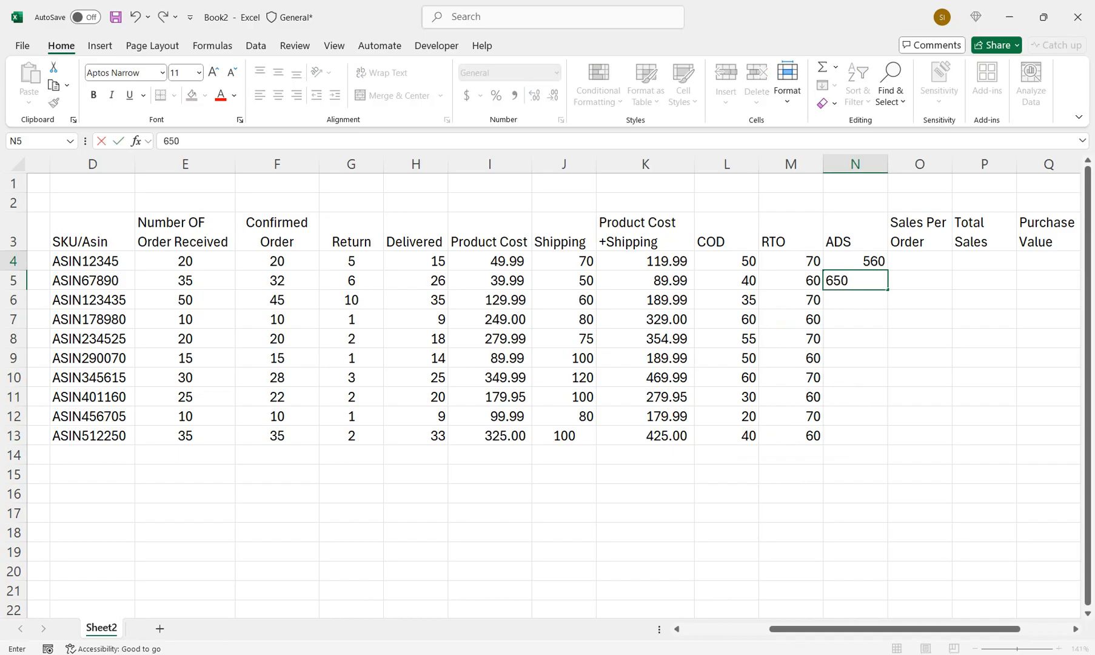
pyautogui.press('Return')
pyautogui.write('750')
pyautogui.press('Return')
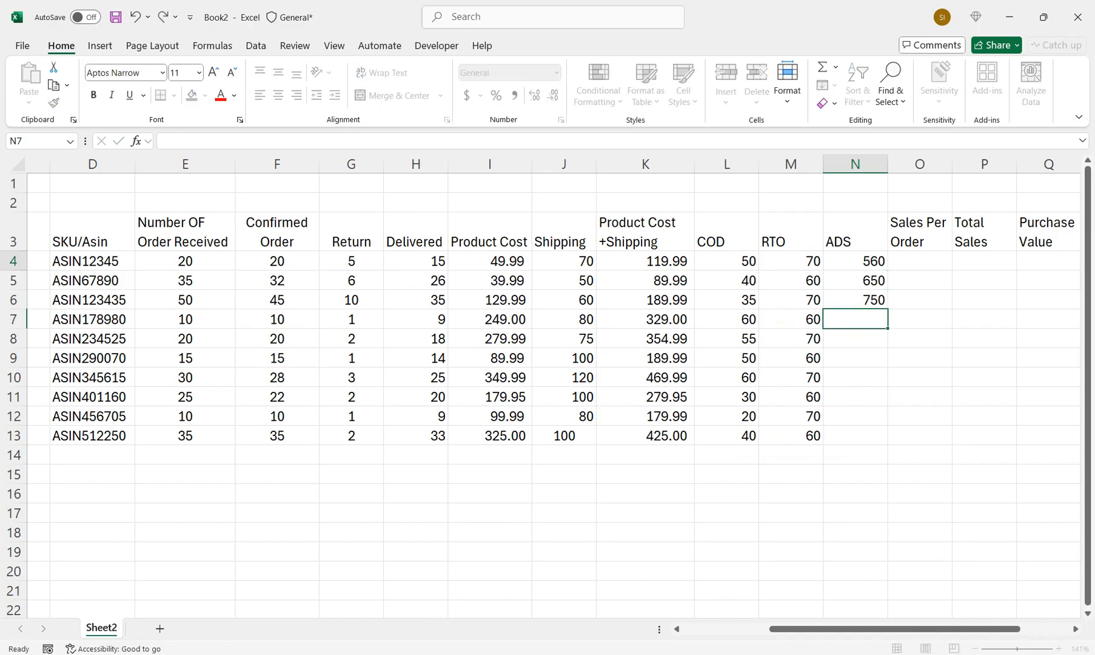
# Enter the ADS values 500, 400, 450 and 350 in N7:N10
pyautogui.write('500')
pyautogui.press('Return')
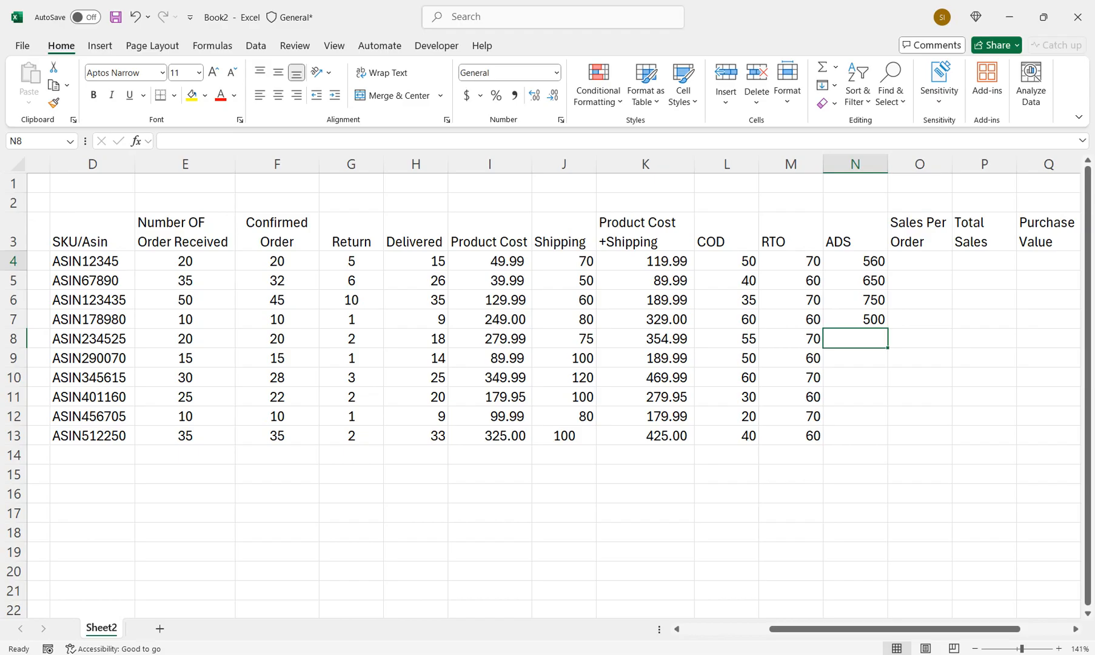
pyautogui.write('400')
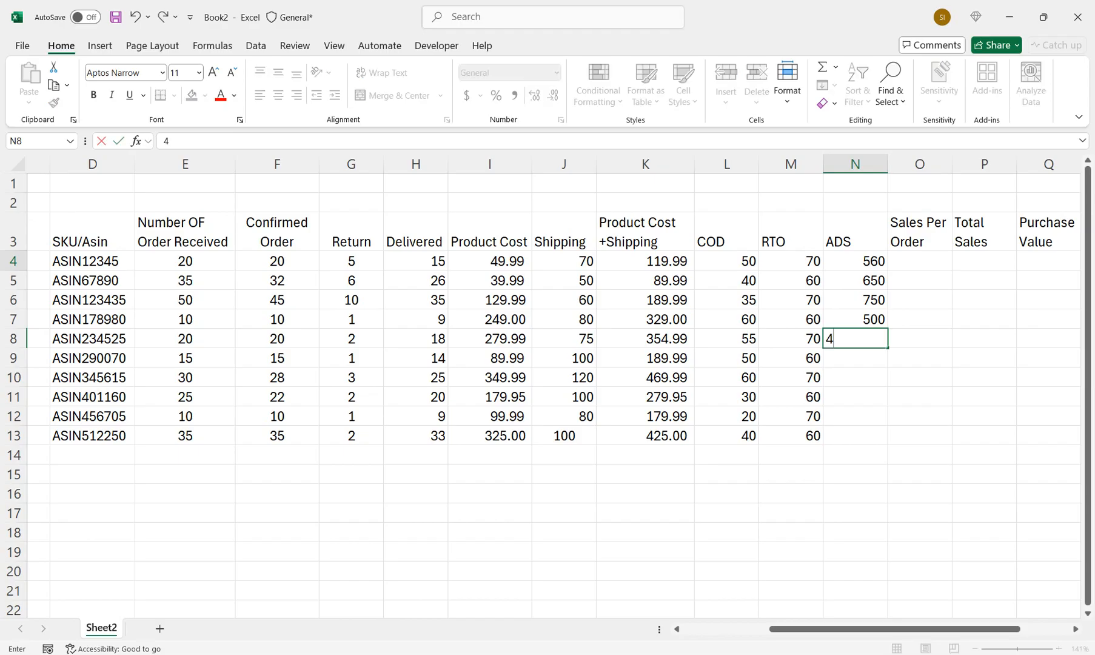
pyautogui.press('Return')
pyautogui.write('450')
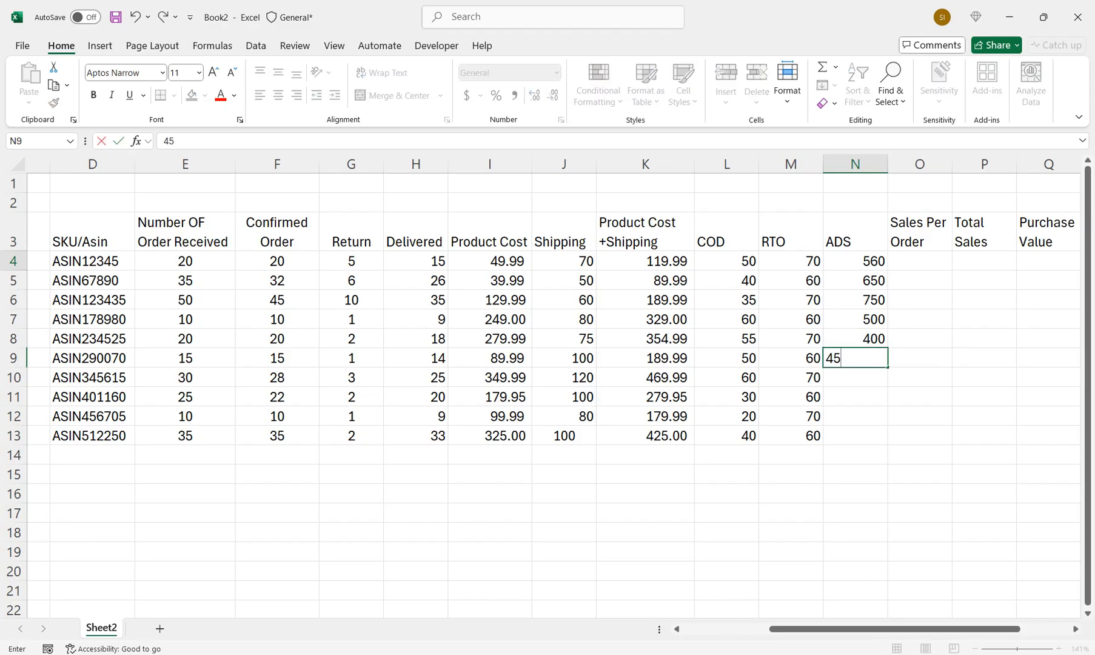
pyautogui.press('Return')
pyautogui.write('350')
pyautogui.press('Return')
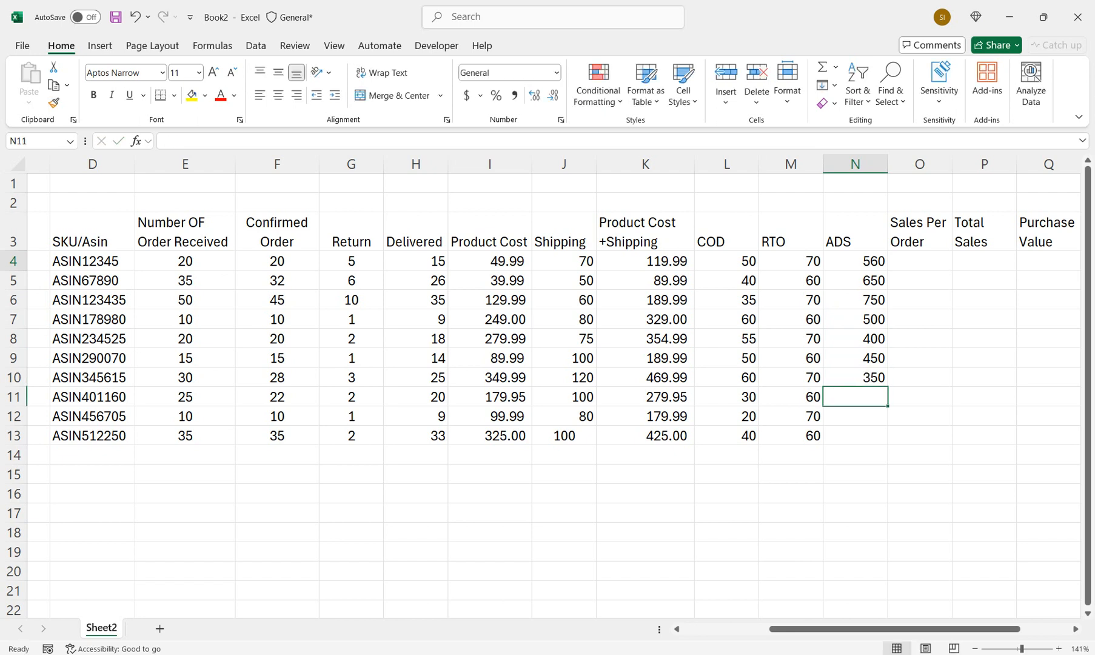
# Enter the ADS values 500, 650 and 850 in N11:N13
pyautogui.write('500')
pyautogui.press('Return')
pyautogui.write('650')
pyautogui.press('Return')
pyautogui.write('850')
pyautogui.press('Return')
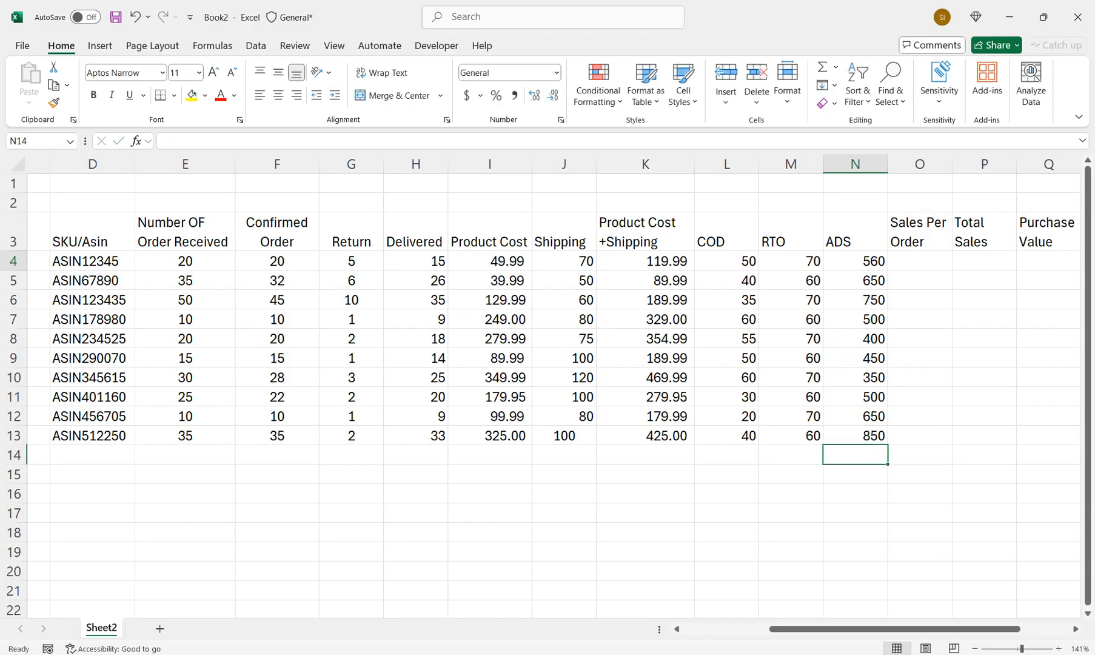
pyautogui.click(920, 260)
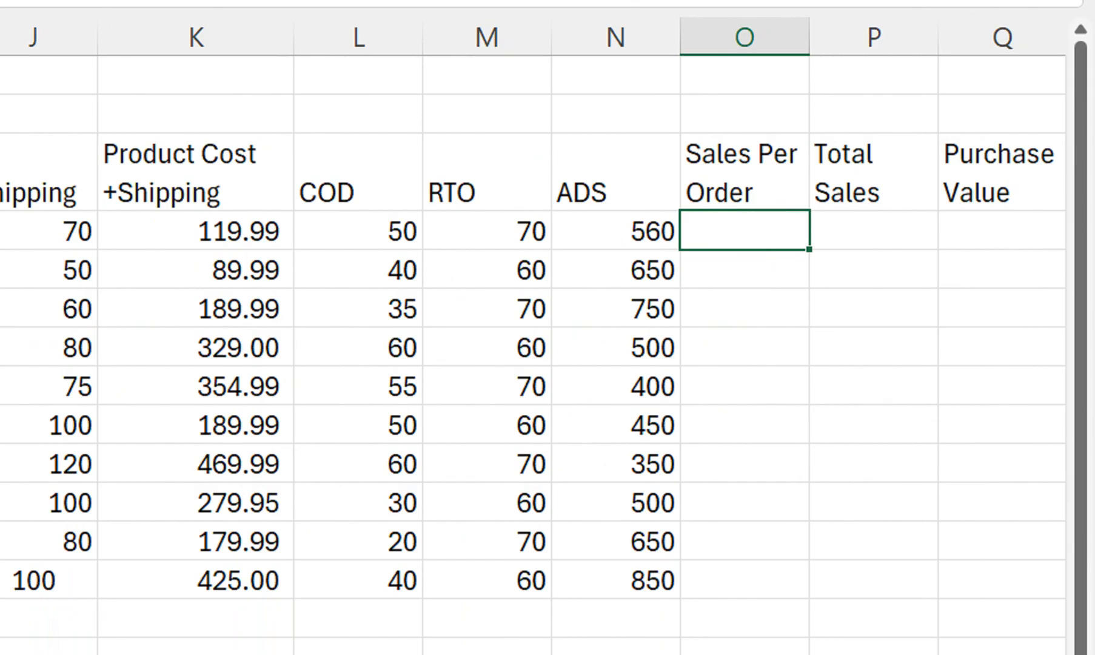
pyautogui.click(195, 230)
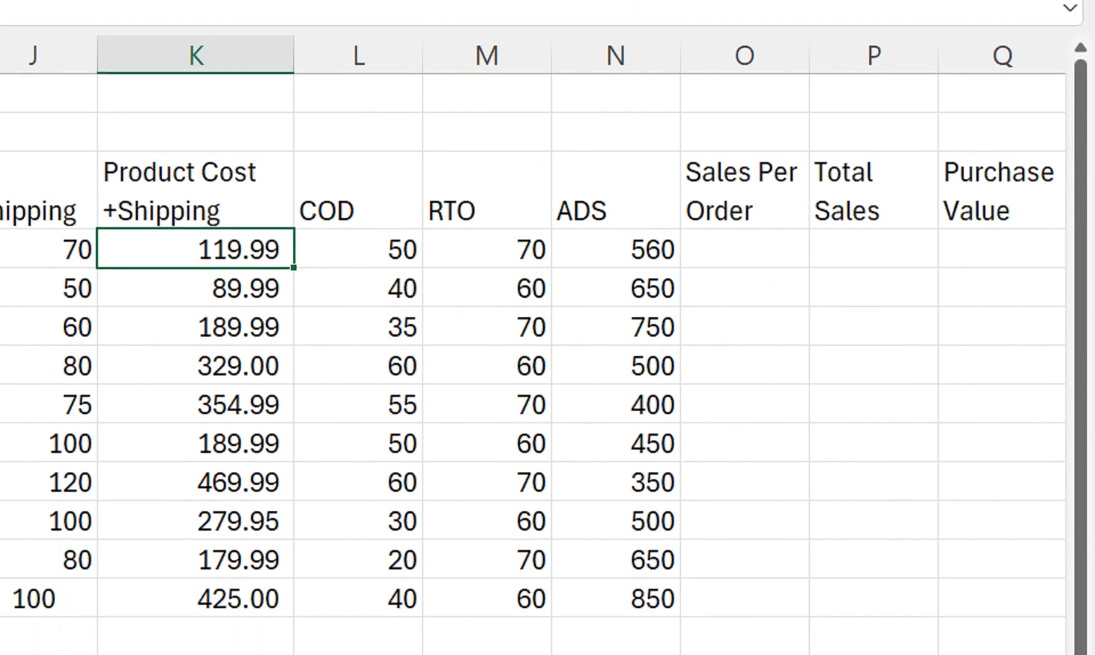
pyautogui.write('3')
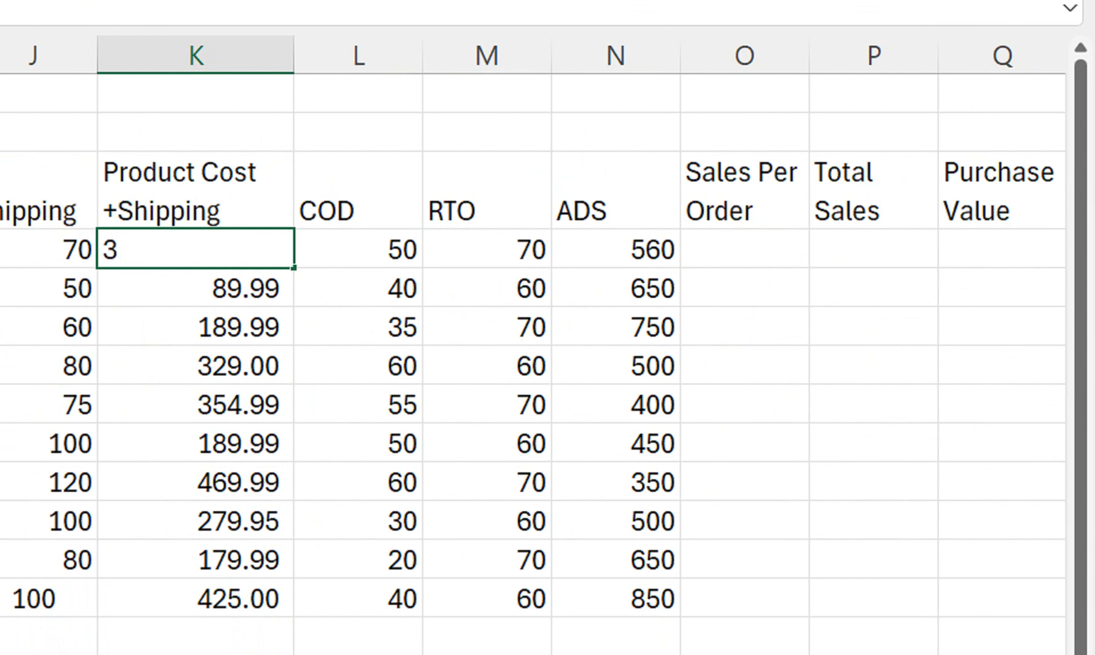
pyautogui.press('BackSpace')
pyautogui.press('Return')
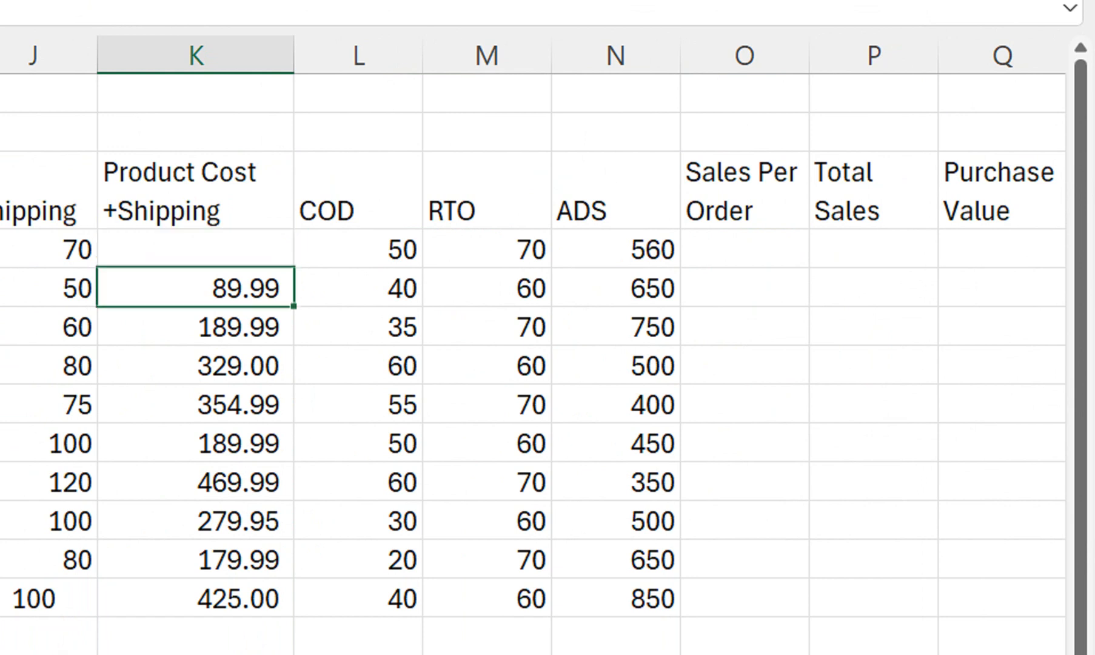
pyautogui.hotkey('ctrl', 'z')
# Enter the Sales Per Order values 350, 300 and 500 in O4:O6
pyautogui.click(745, 249)
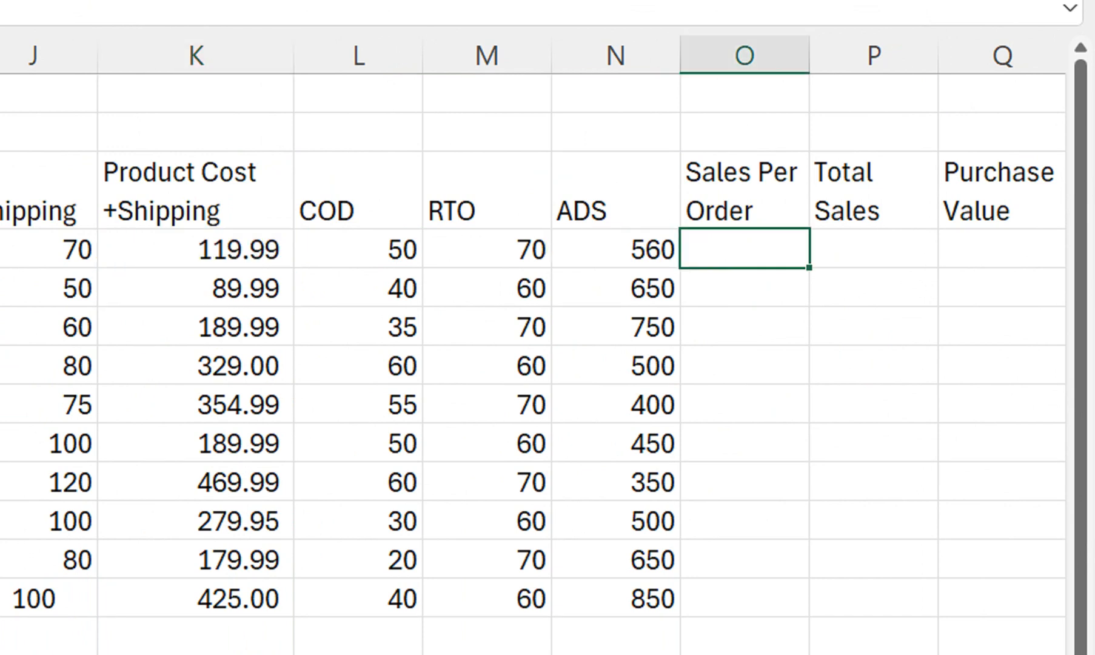
pyautogui.write('350')
pyautogui.press('Return')
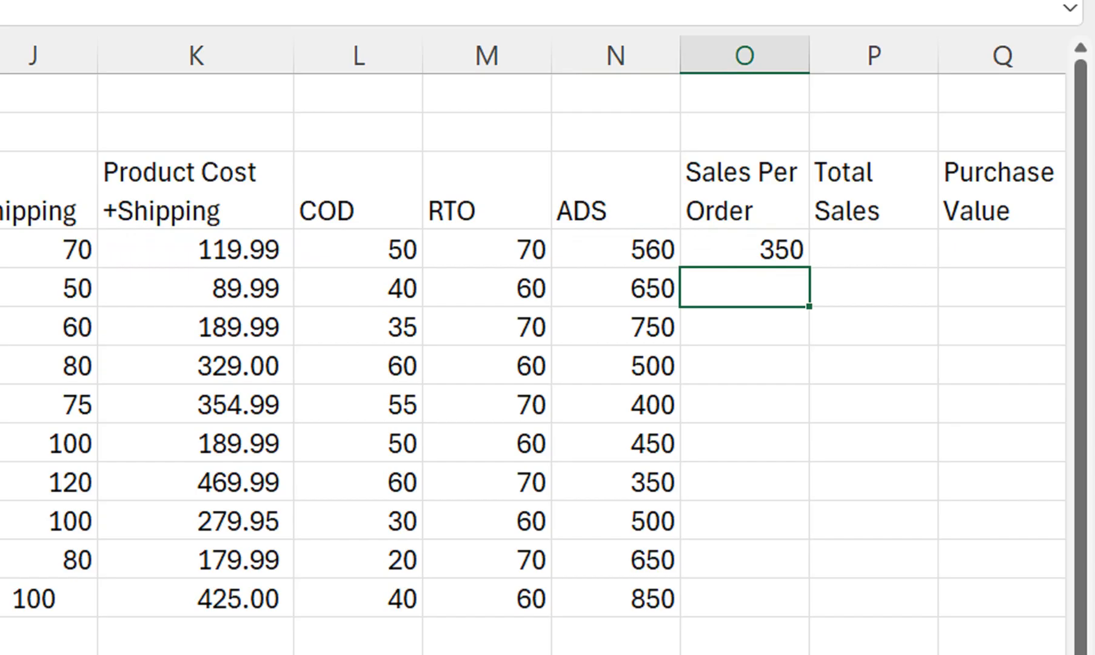
pyautogui.write('300')
pyautogui.press('Return')
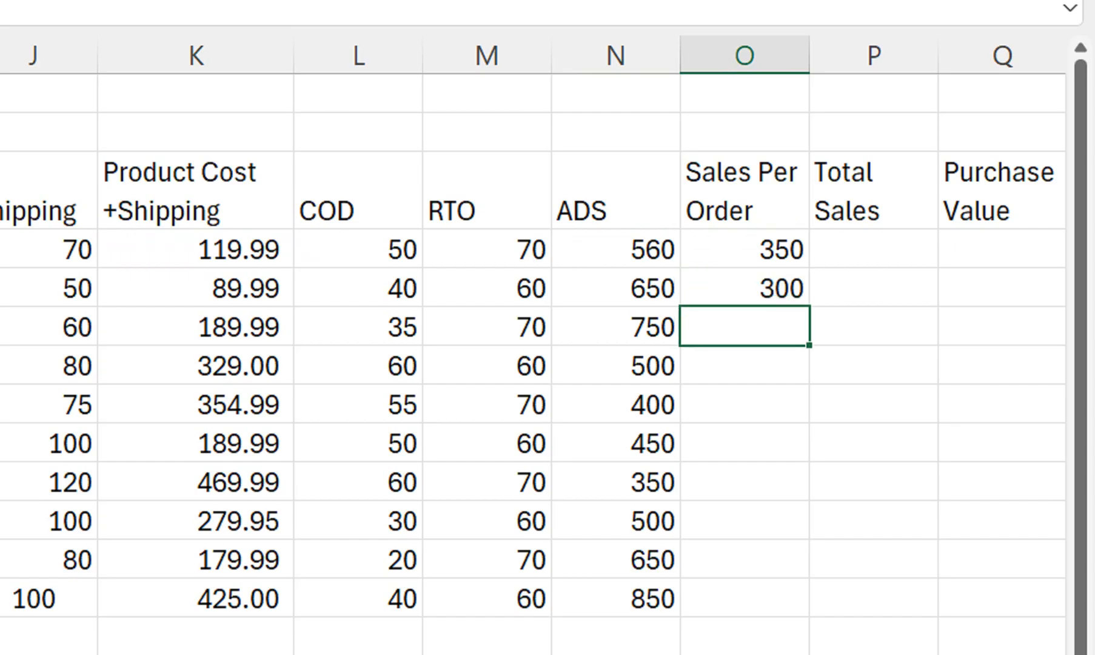
pyautogui.write('500')
pyautogui.press('Return')
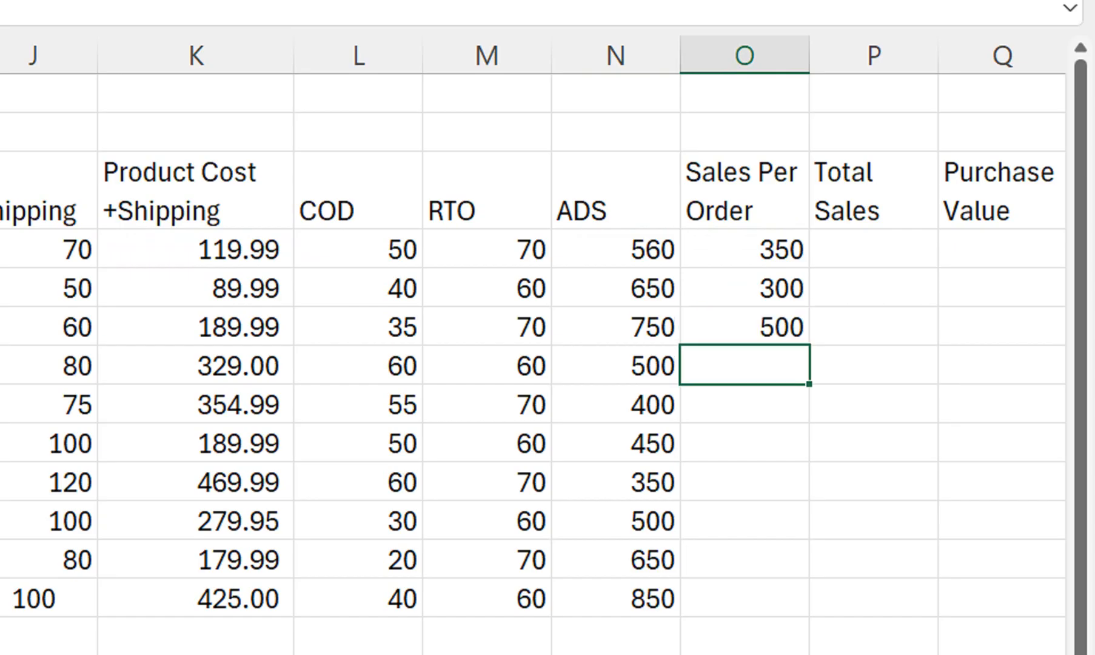
# Enter the Sales Per Order values 650, 750, 425 and 850 in O7:O10
pyautogui.write('650')
pyautogui.press('Return')
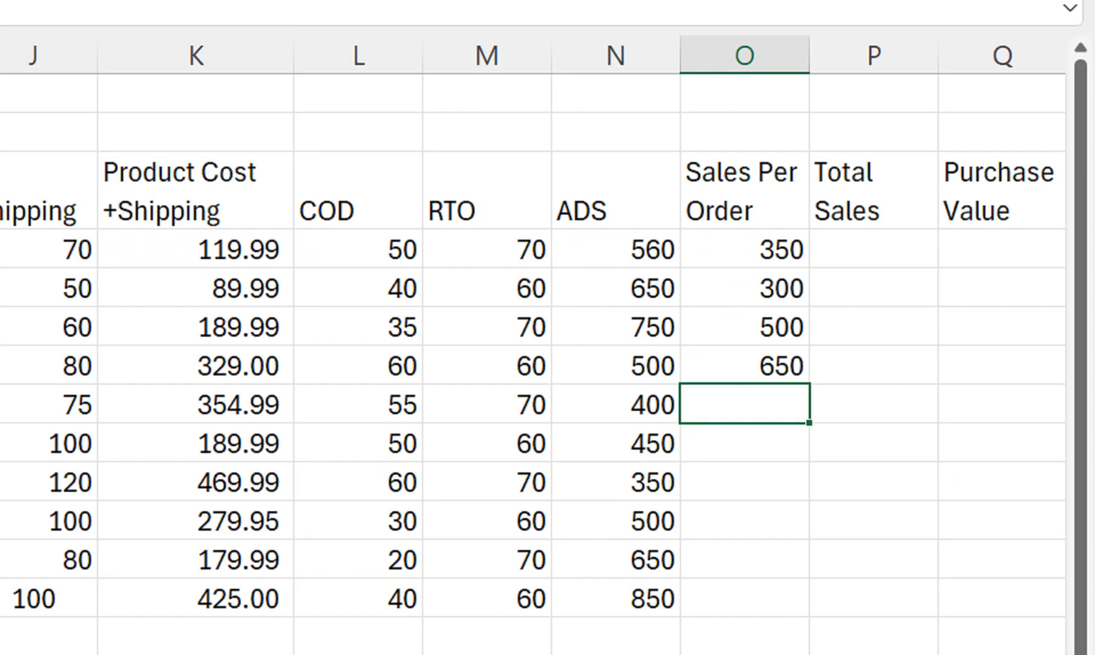
pyautogui.write('750')
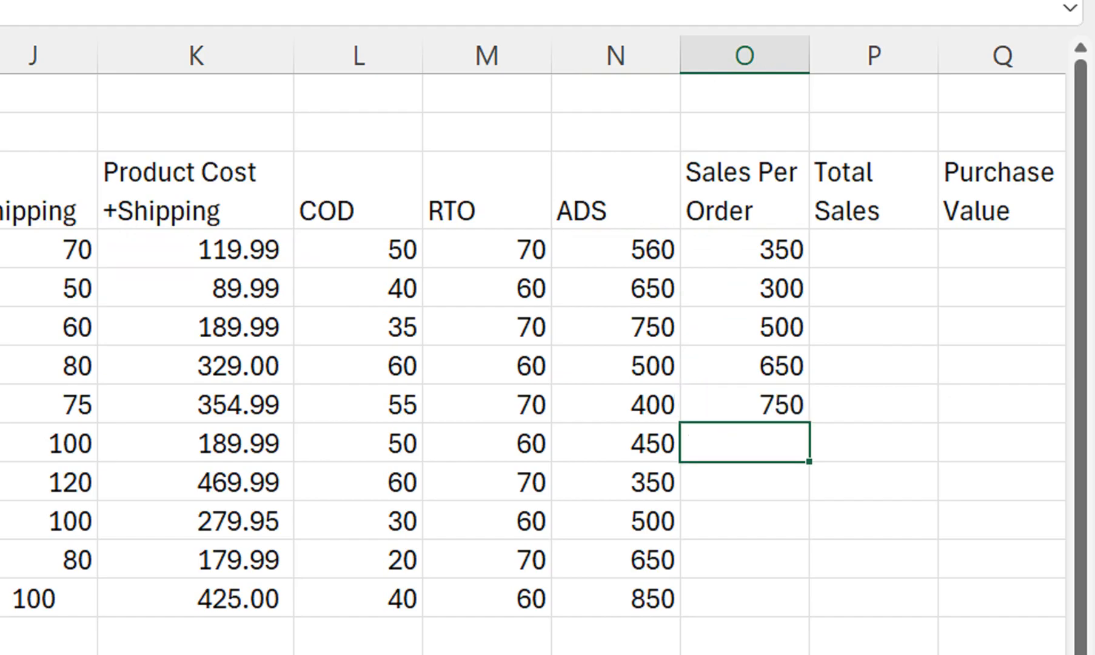
pyautogui.write('425')
pyautogui.press('Return')
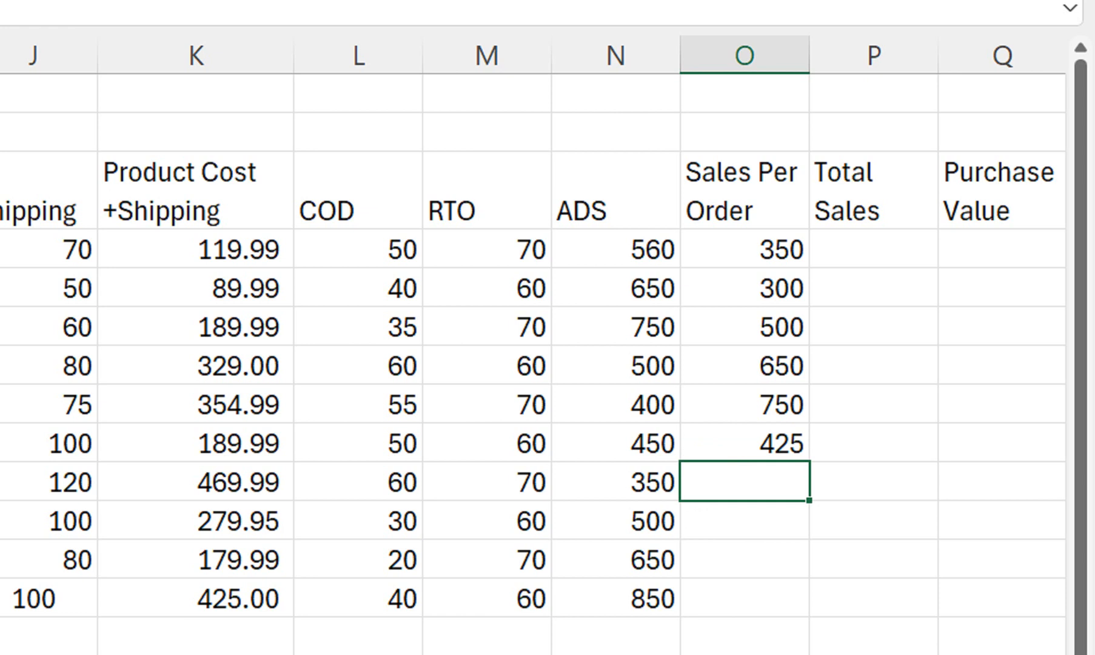
pyautogui.write('850')
pyautogui.press('Return')
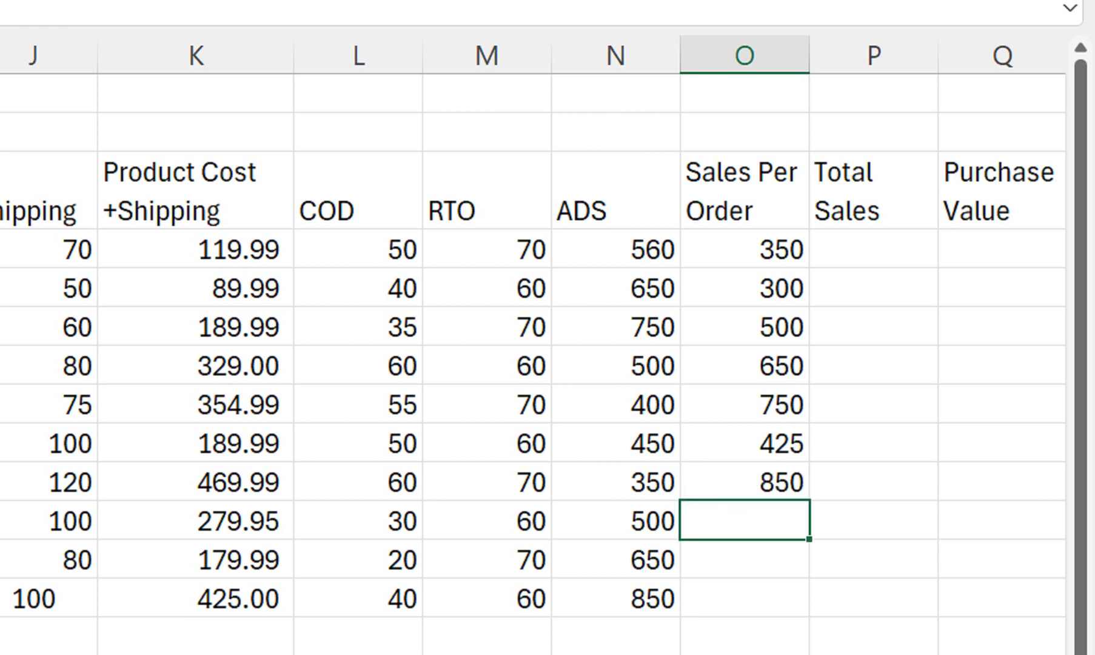
# Enter the Sales Per Order values 600, 450 and 700 in O11:O13
pyautogui.write('600')
pyautogui.press('Return')
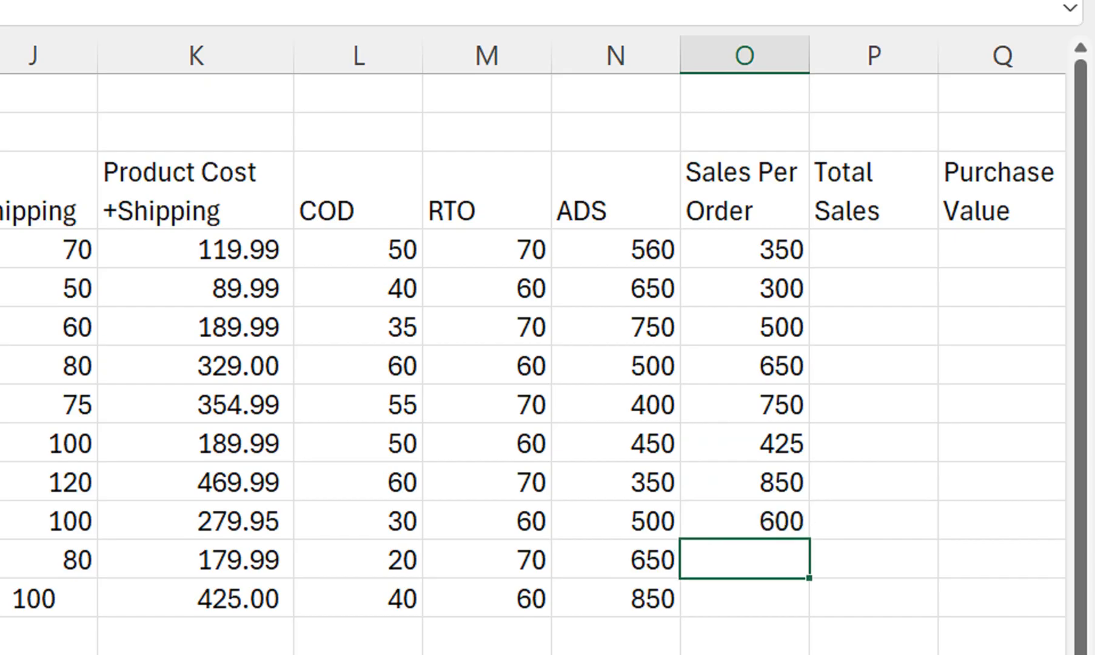
pyautogui.write('450')
pyautogui.press('Return')
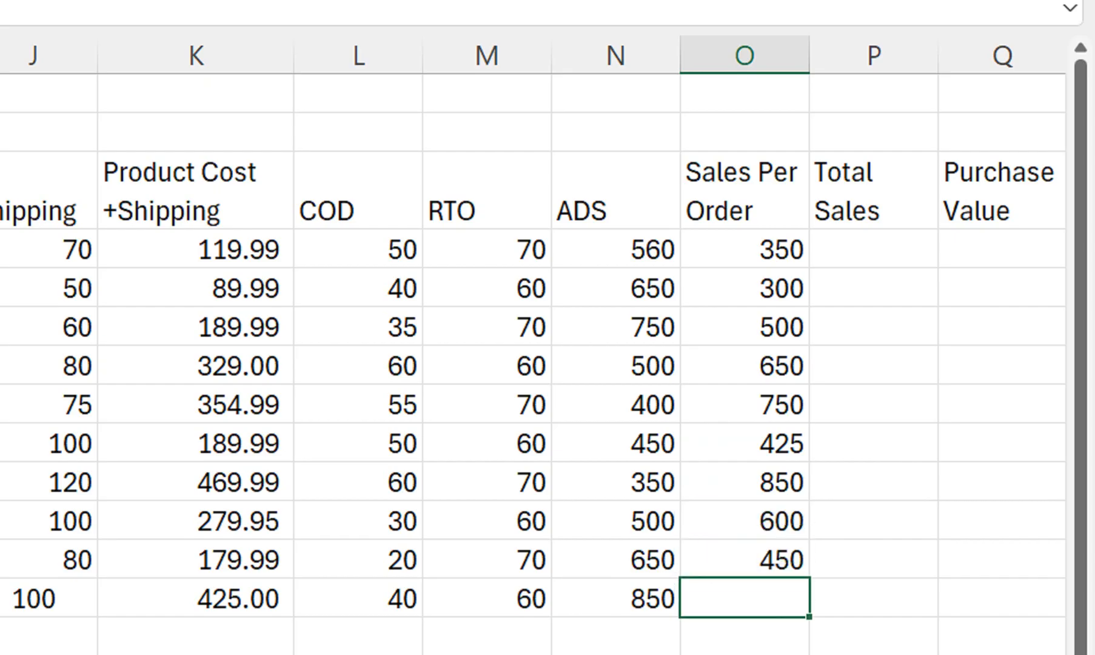
pyautogui.write('700')
pyautogui.press('Return')
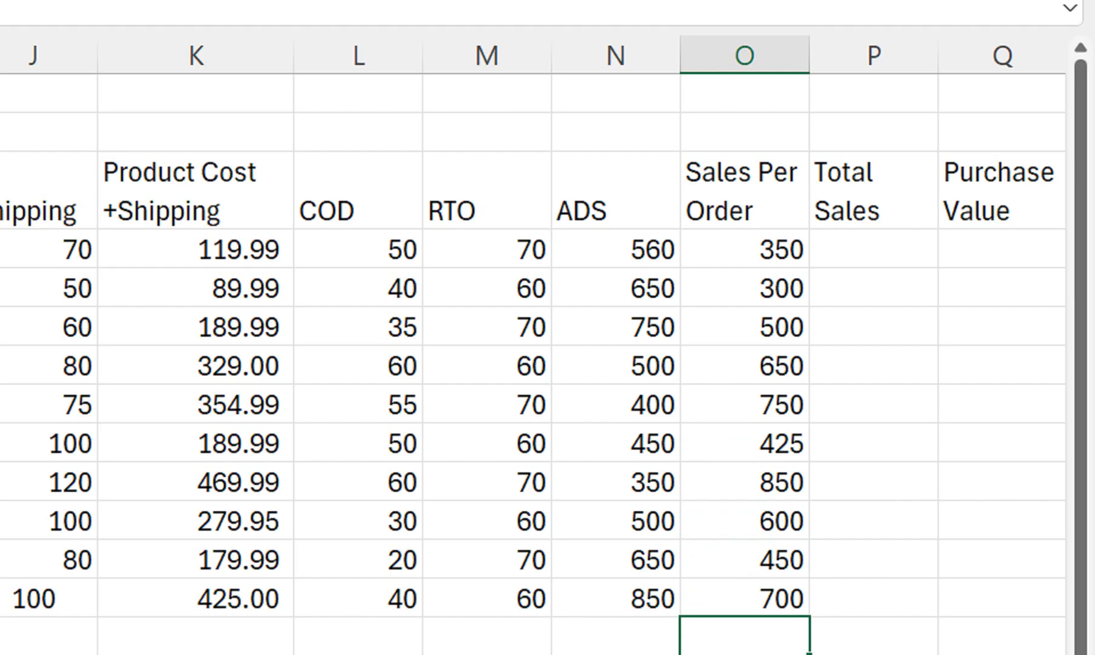
# Calculate Total Sales in P4 with the formula =O4*H4 and fill it down to P13
pyautogui.click(873, 248)
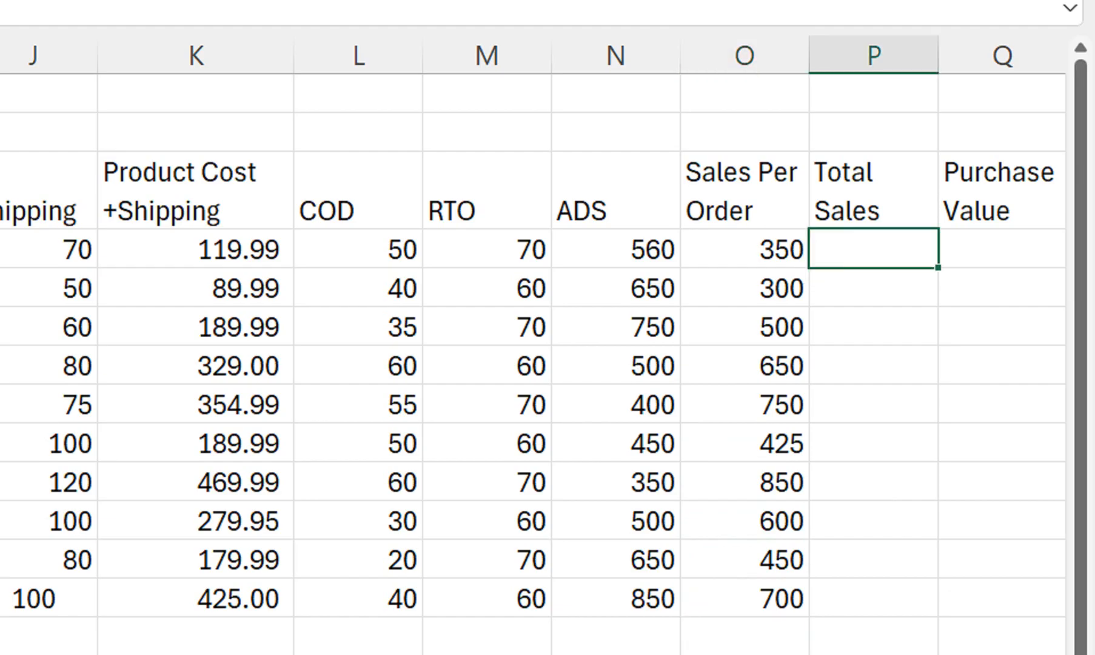
pyautogui.write('=')
pyautogui.click(744, 249)
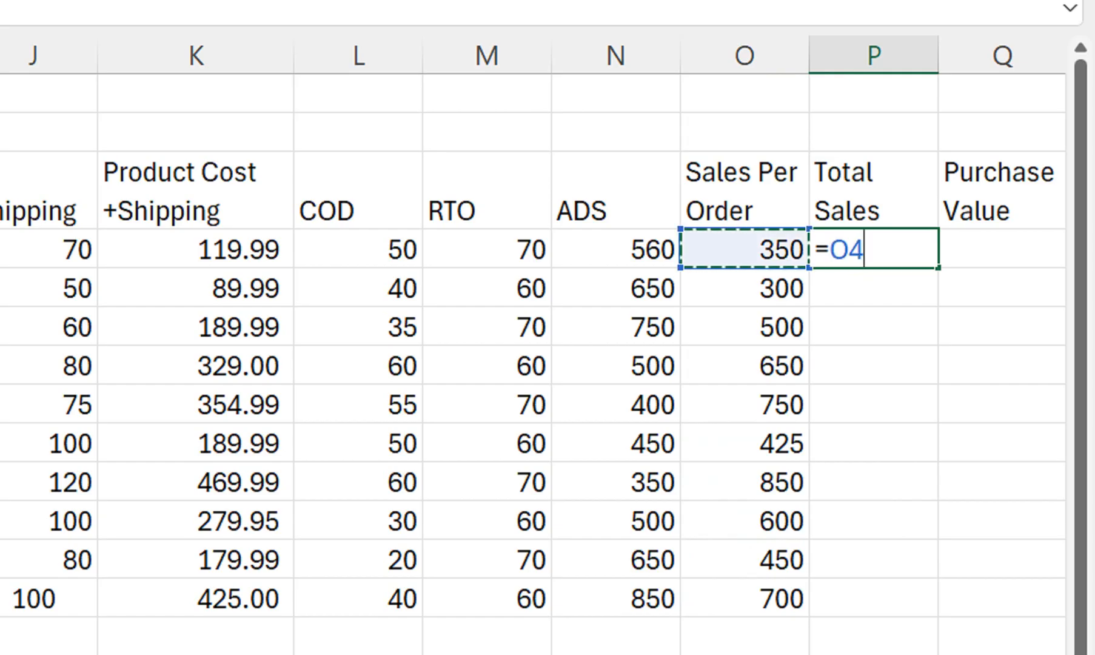
pyautogui.write('*')
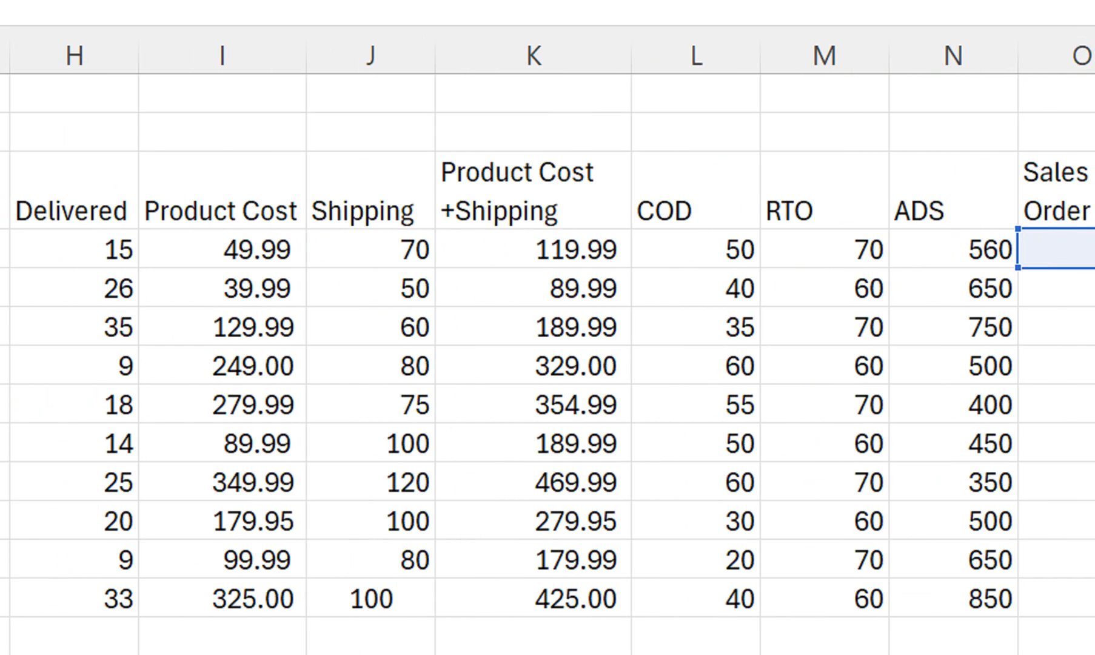
pyautogui.click(74, 250)
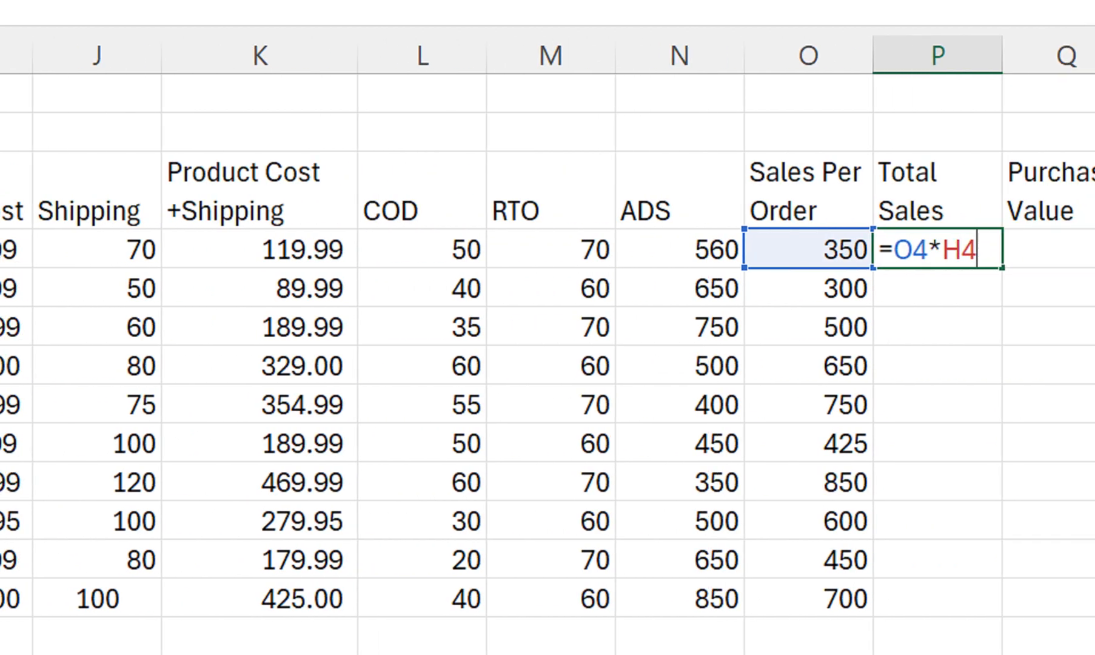
pyautogui.press('Return')
pyautogui.click(937, 250)
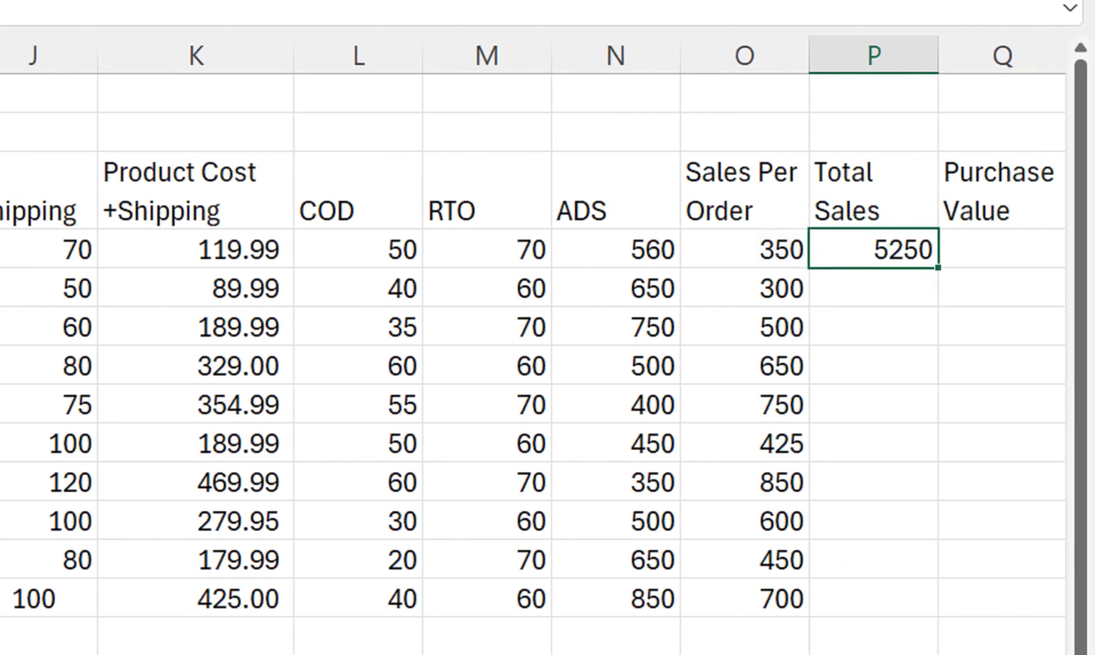
pyautogui.moveTo(938, 268); pyautogui.dragTo(938, 614)
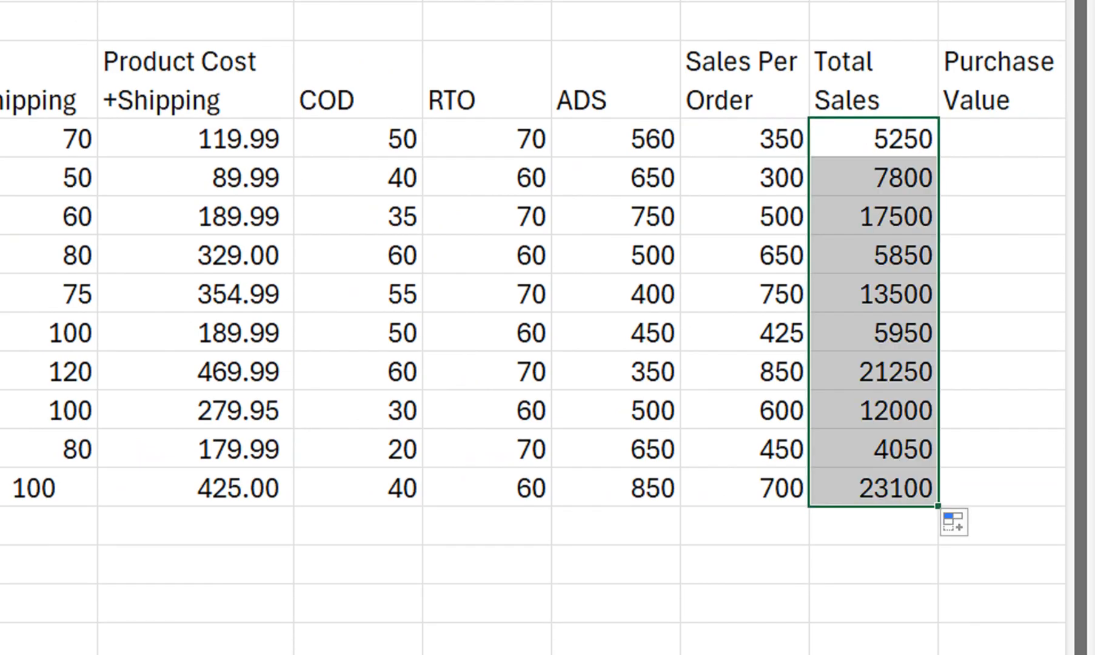
pyautogui.click(874, 217)
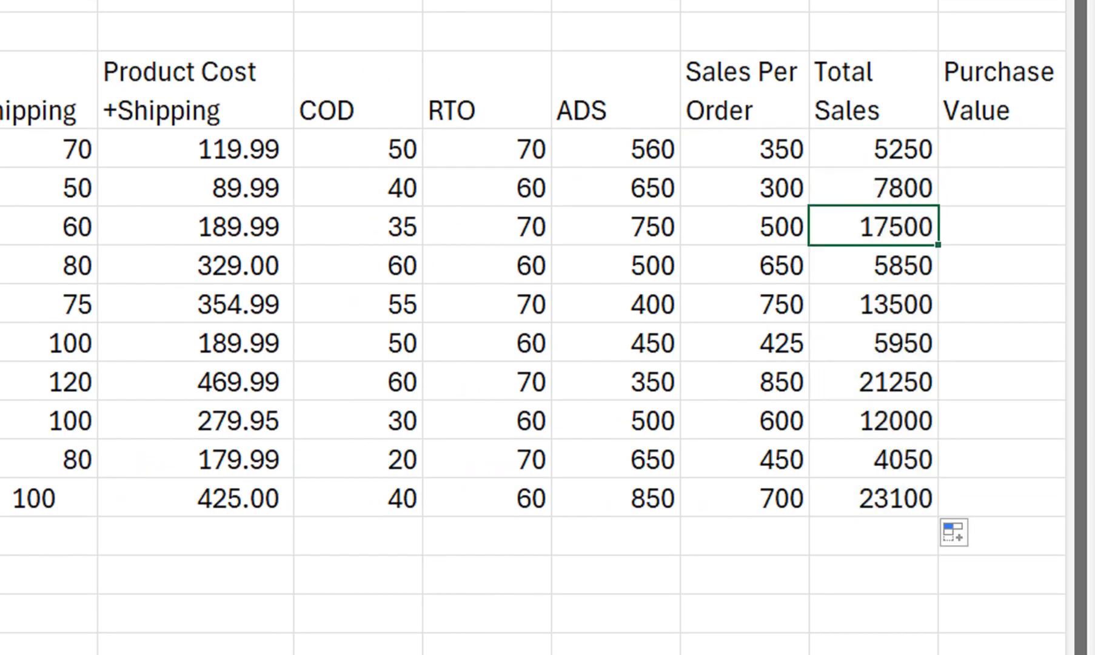
# Calculate the first Purchase Value in Q4 with the formula =(K4+L4)*H4
pyautogui.click(1001, 149)
pyautogui.write('=')
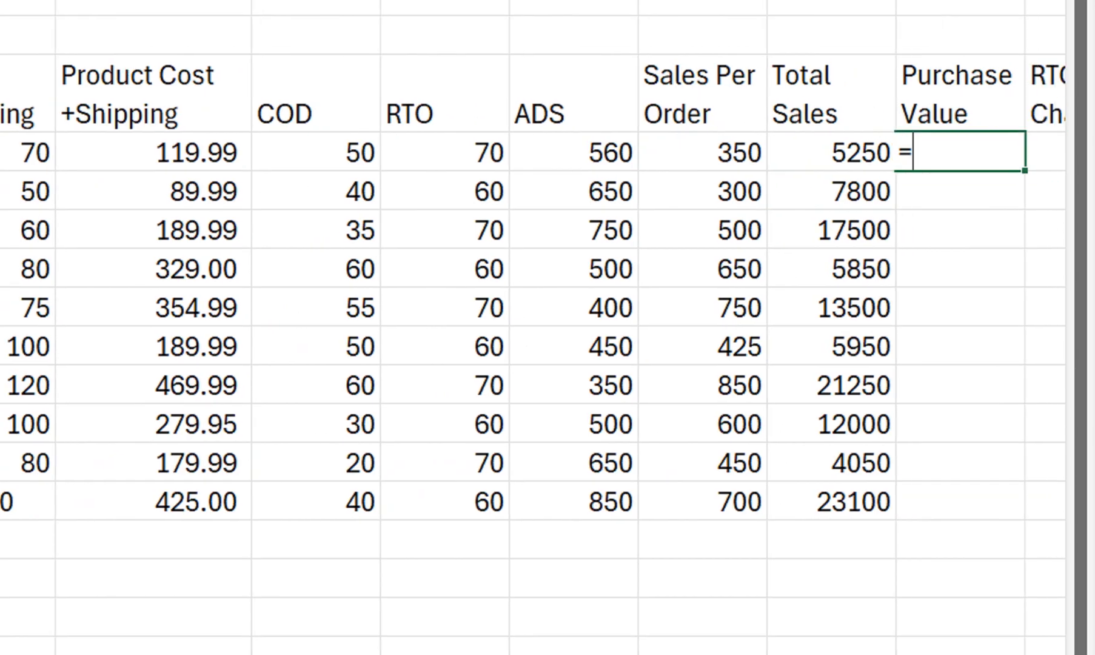
pyautogui.write('(')
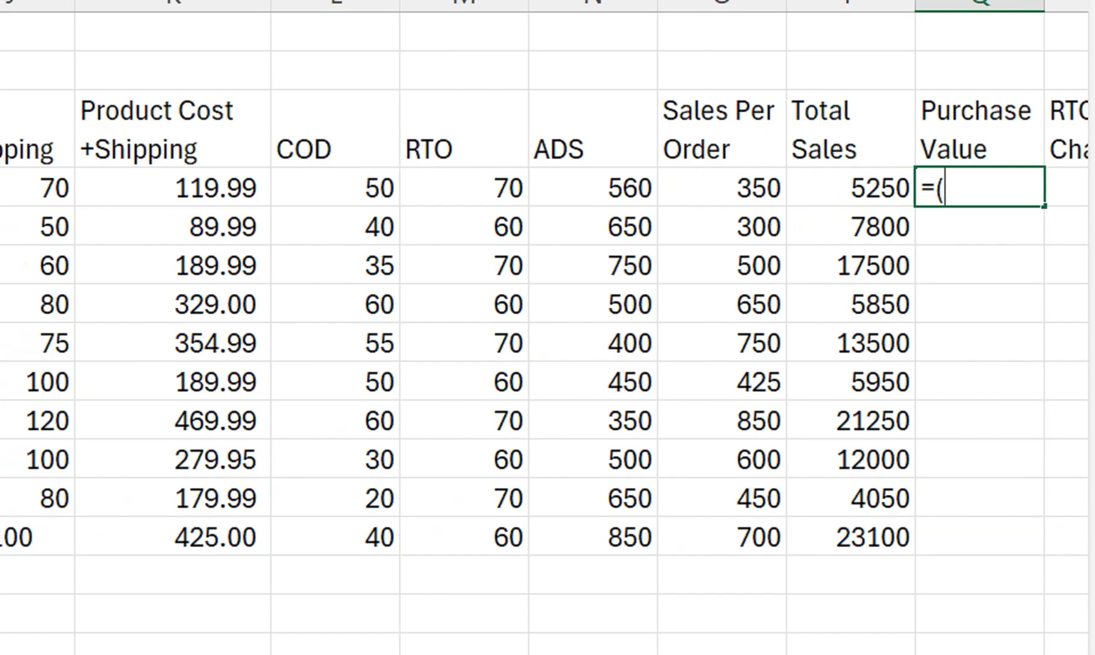
pyautogui.click(173, 188)
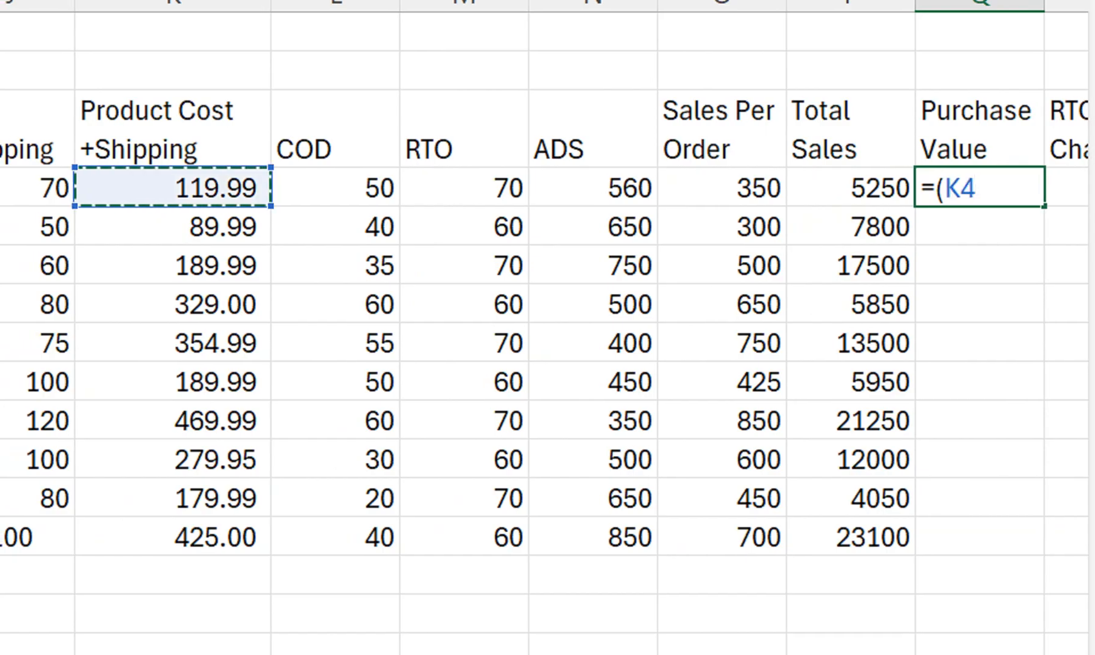
pyautogui.write('+')
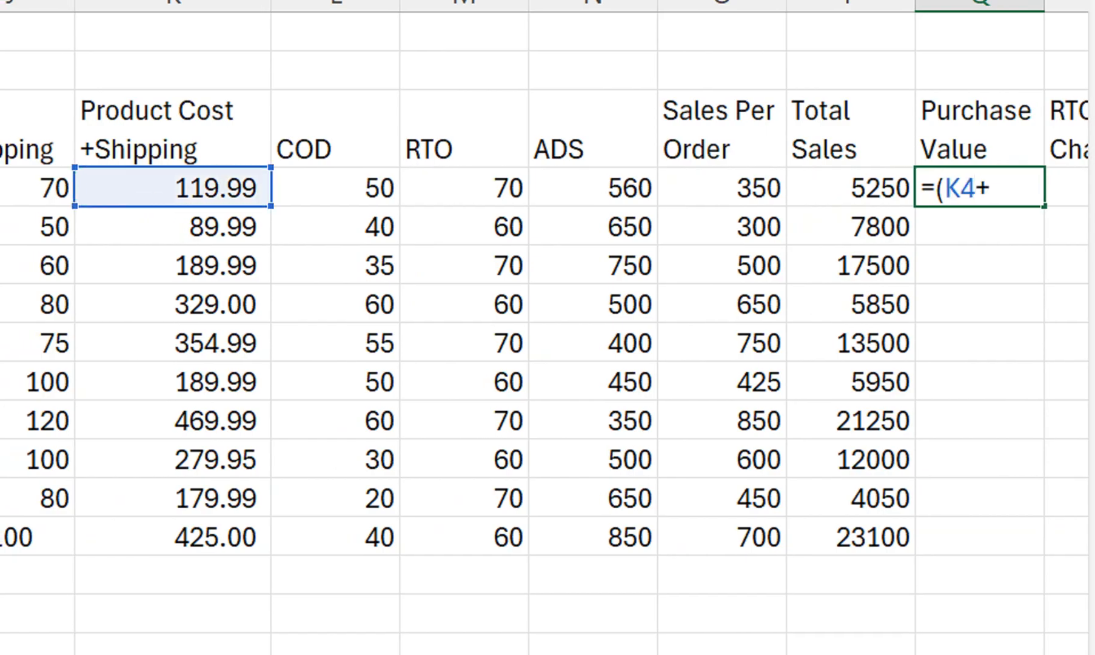
pyautogui.click(335, 187)
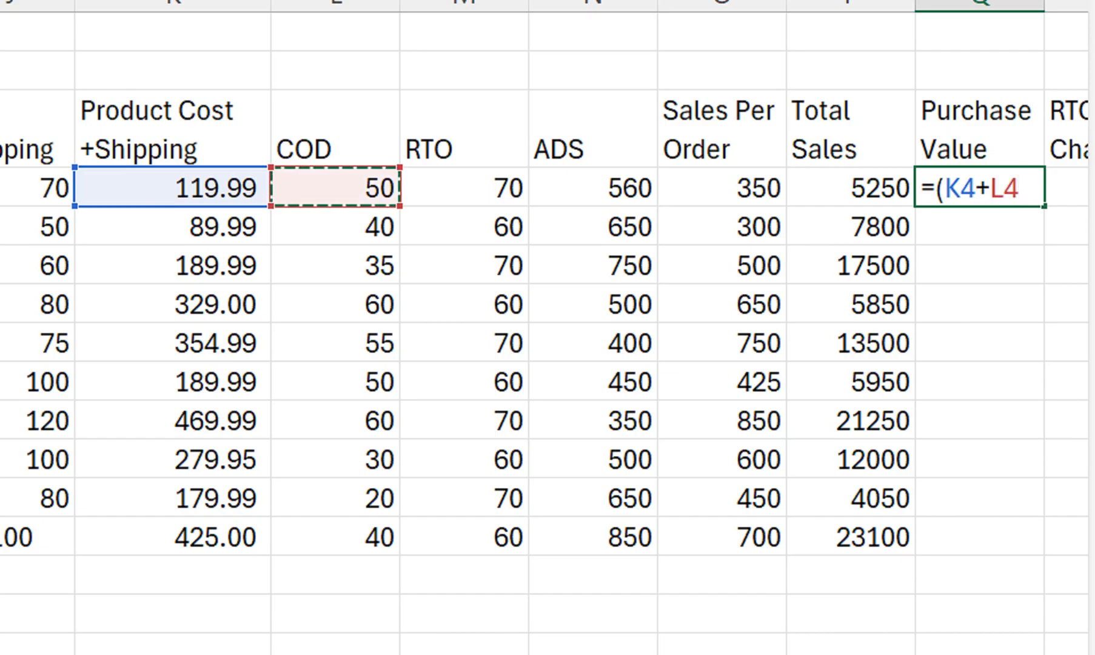
pyautogui.write(')*')
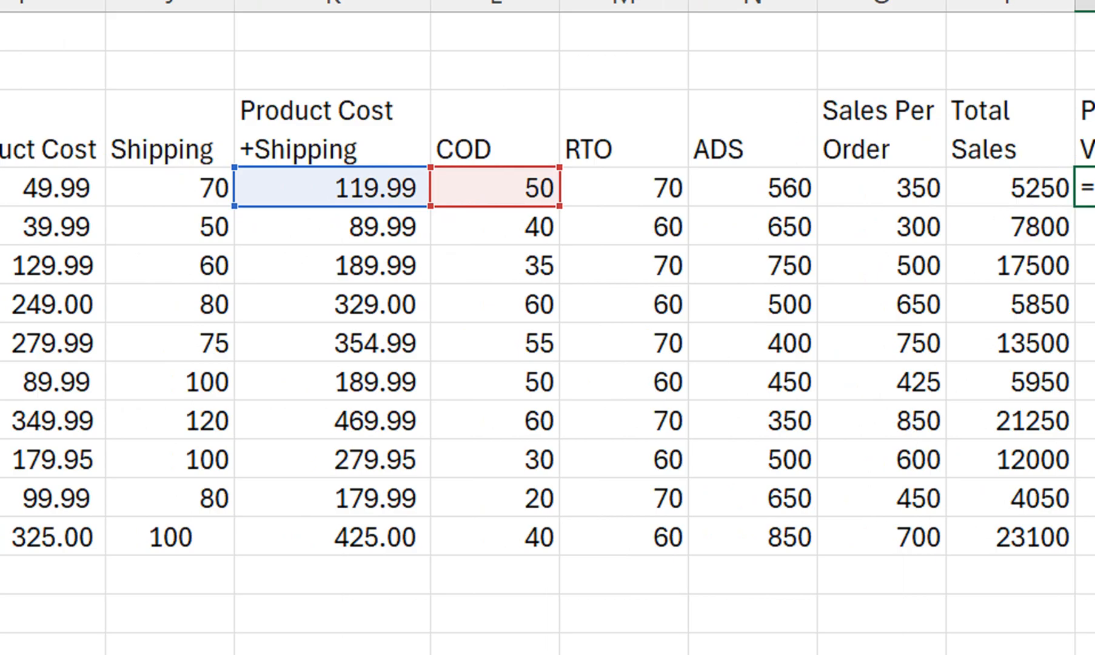
pyautogui.click(77, 188)
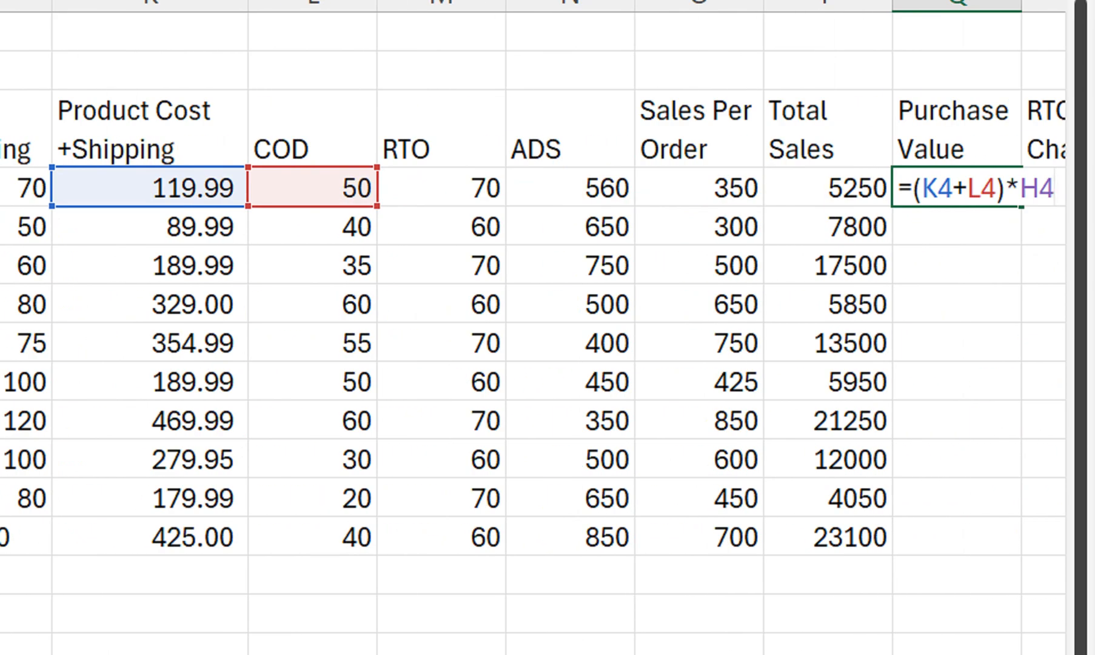
pyautogui.press('Return')
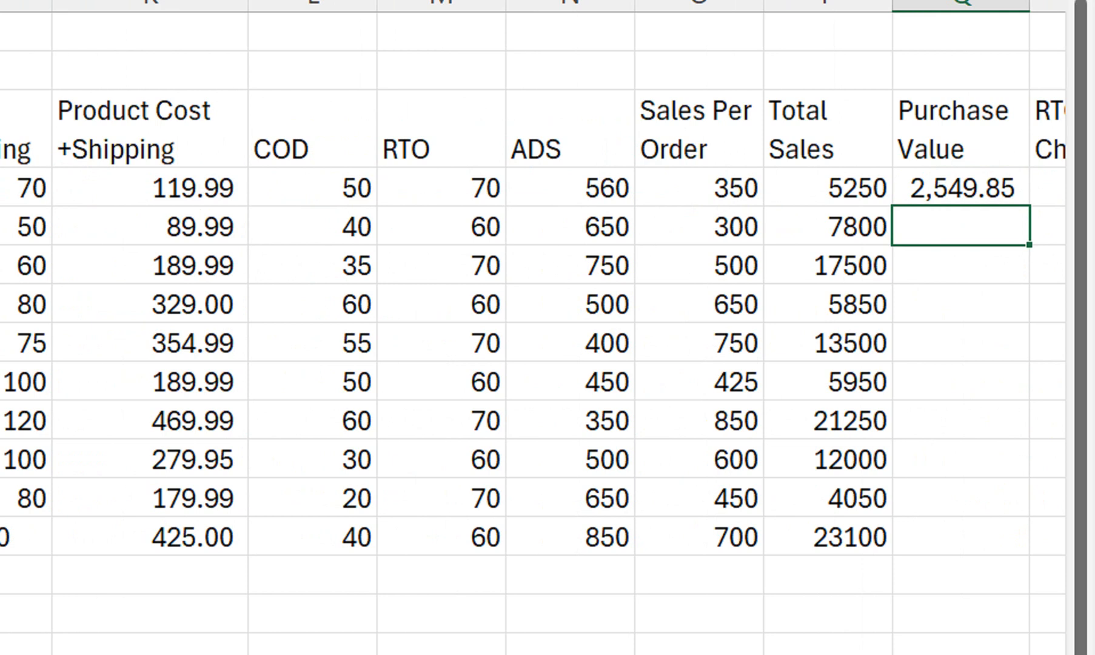
# Fill the Purchase Value formula down from Q4 to Q13 and auto-fit the width of column Q
pyautogui.click(961, 188)
pyautogui.moveTo(1029, 206); pyautogui.dragTo(1029, 542)
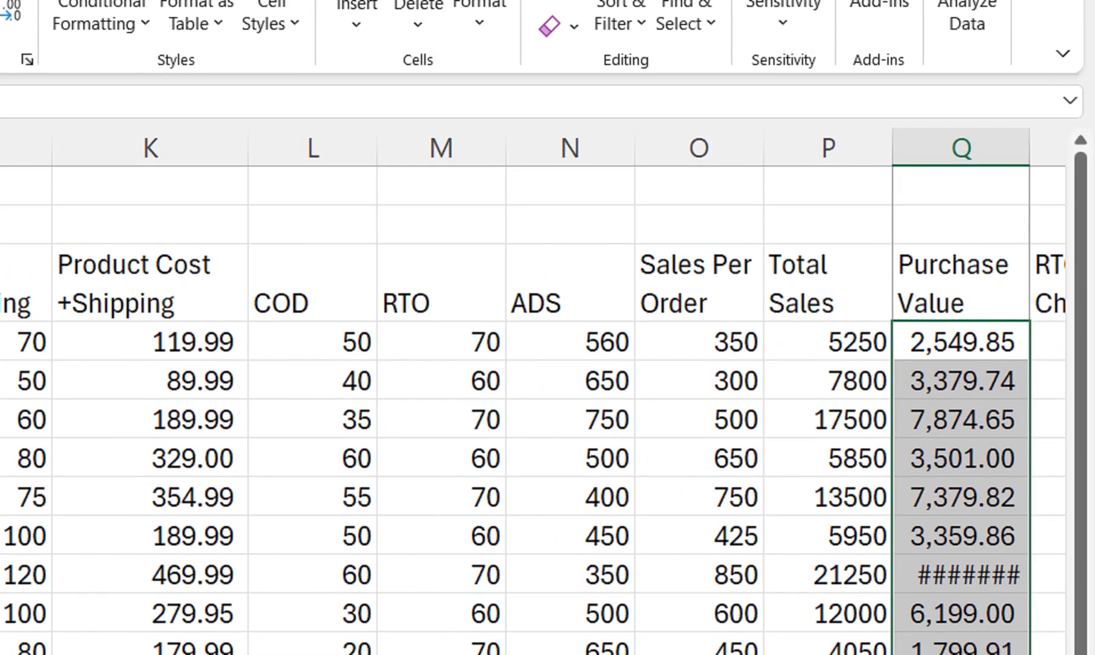
pyautogui.doubleClick(1030, 158)
# Calculate RTO Charges in R4 with the formula =M4*G4 and fill it down to R13
pyautogui.click(700, 253)
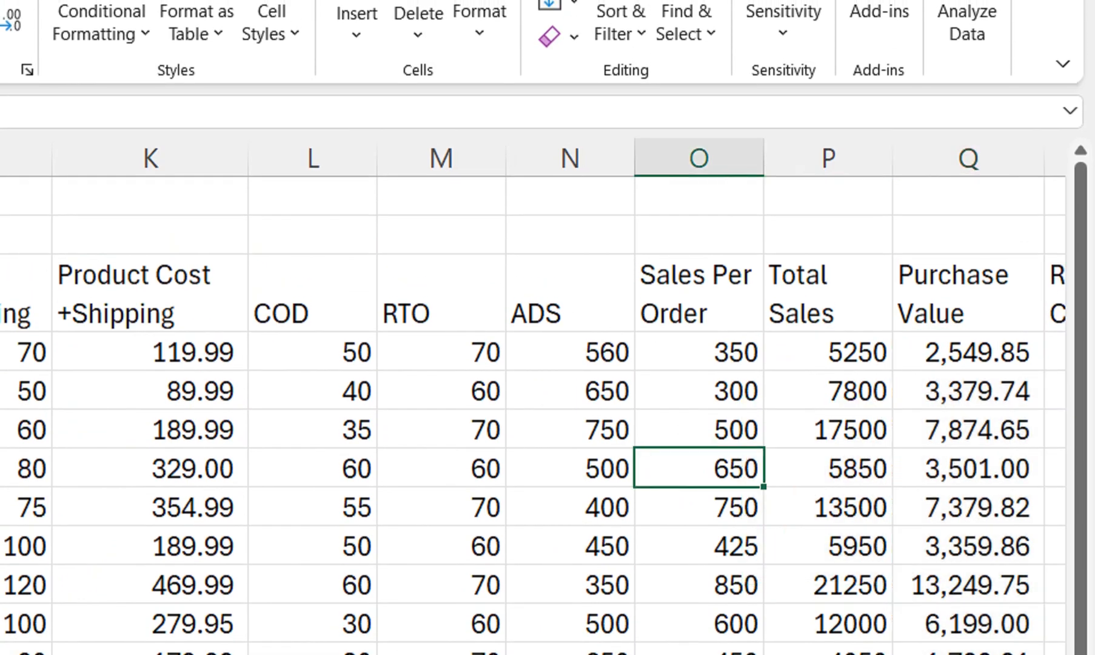
pyautogui.press('Right')
pyautogui.press('Right')
pyautogui.press('Right')
pyautogui.press('Up')
pyautogui.press('Up')
pyautogui.press('Up')
pyautogui.write('=')
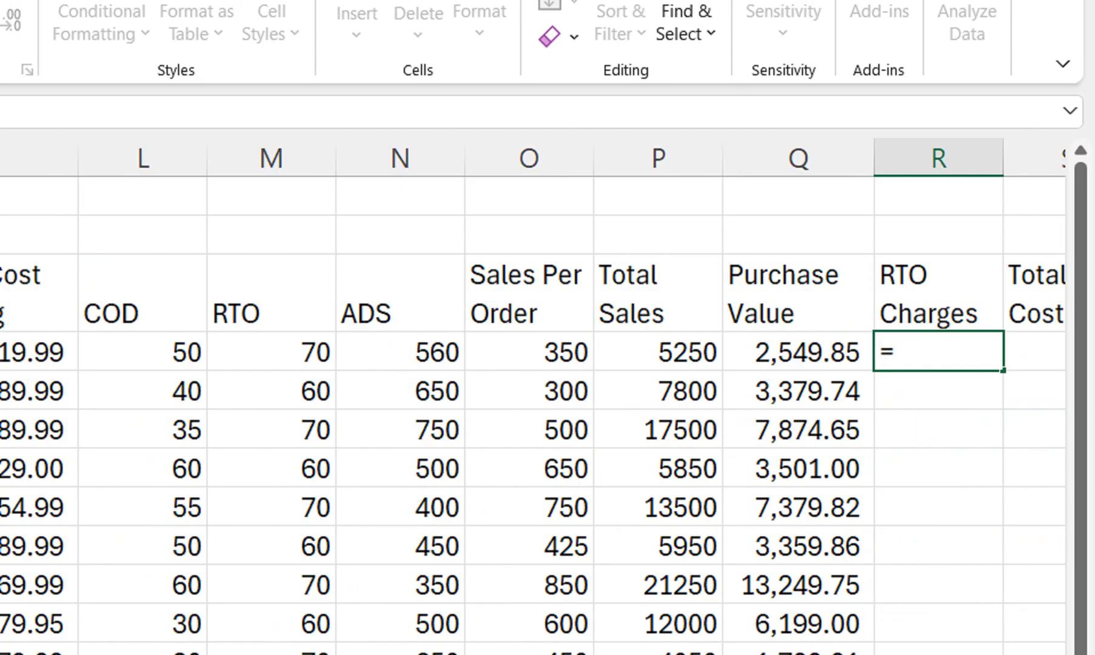
pyautogui.click(271, 351)
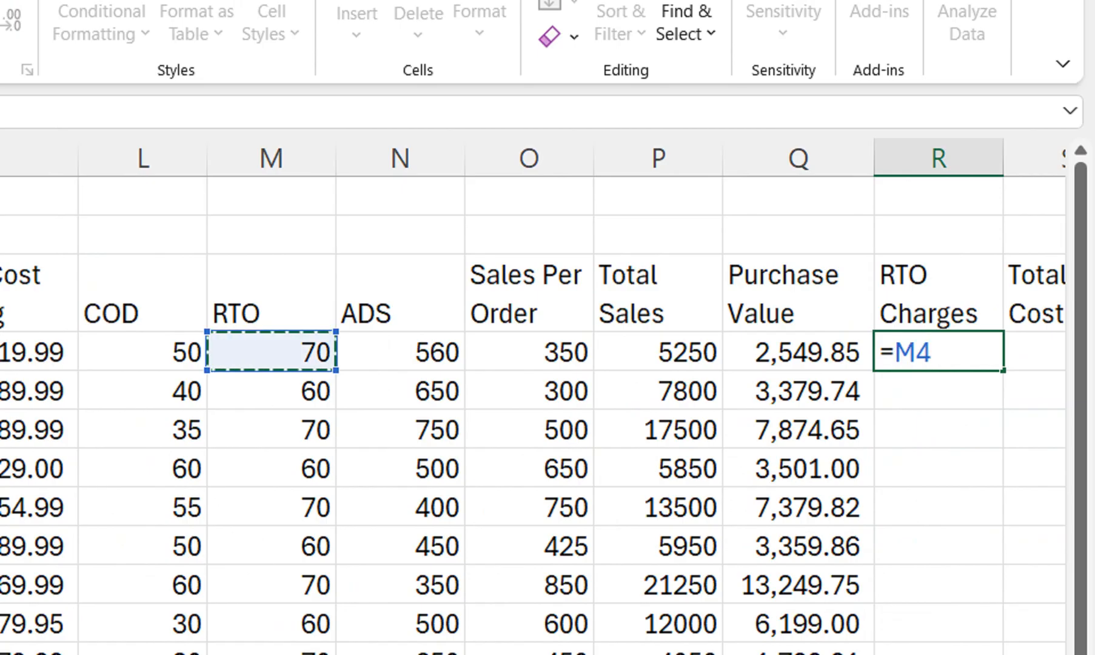
pyautogui.write('*')
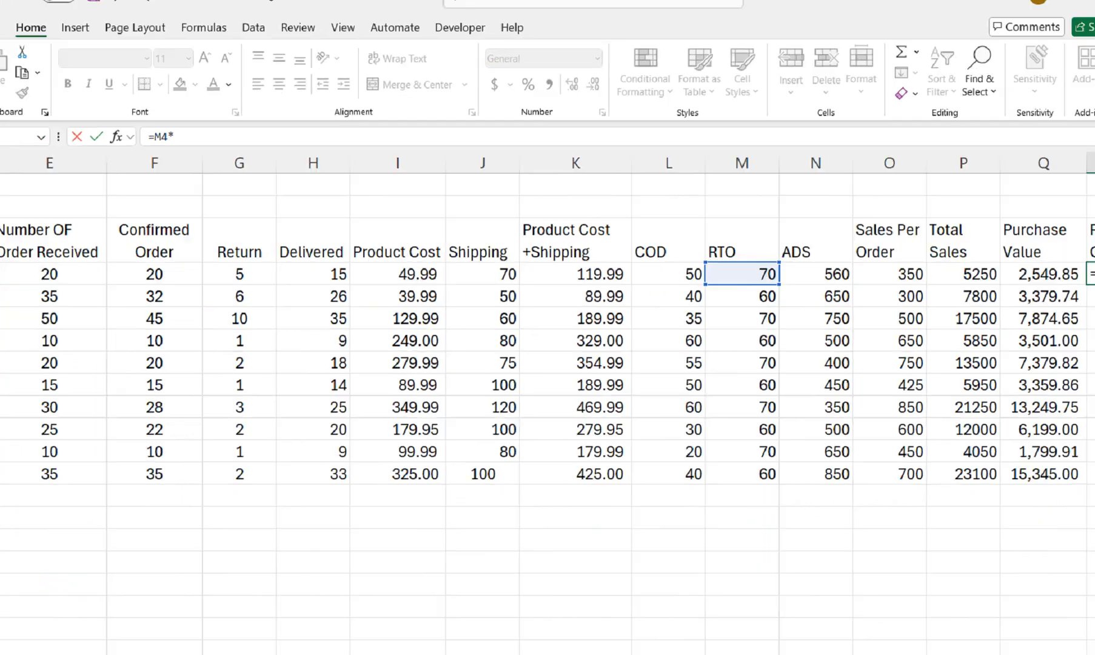
pyautogui.click(216, 352)
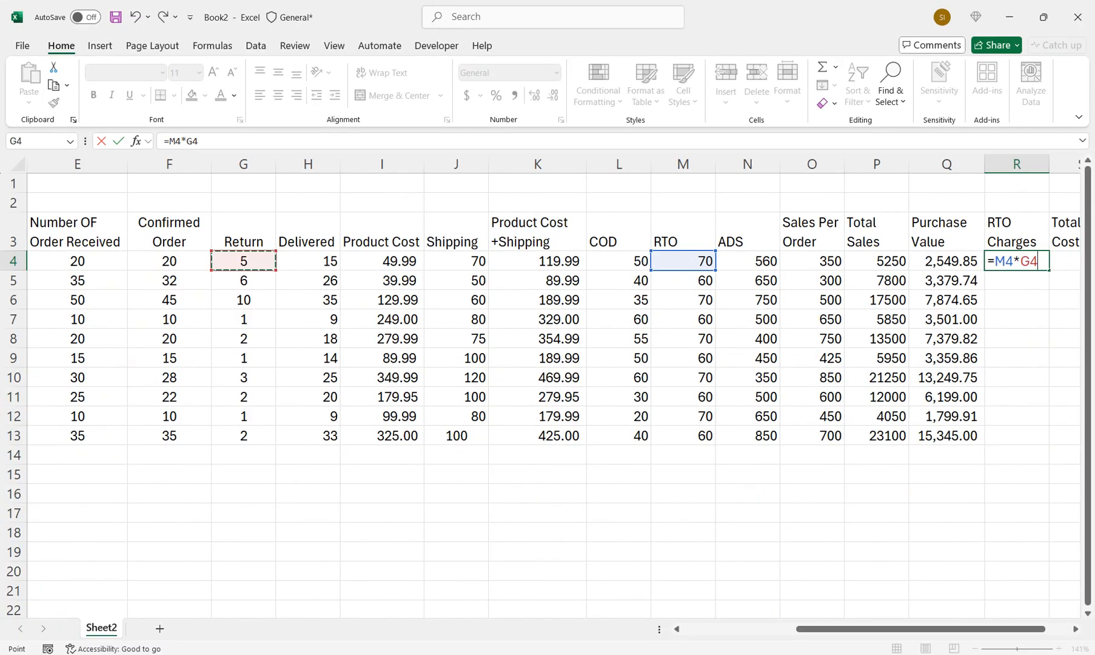
pyautogui.press('Return')
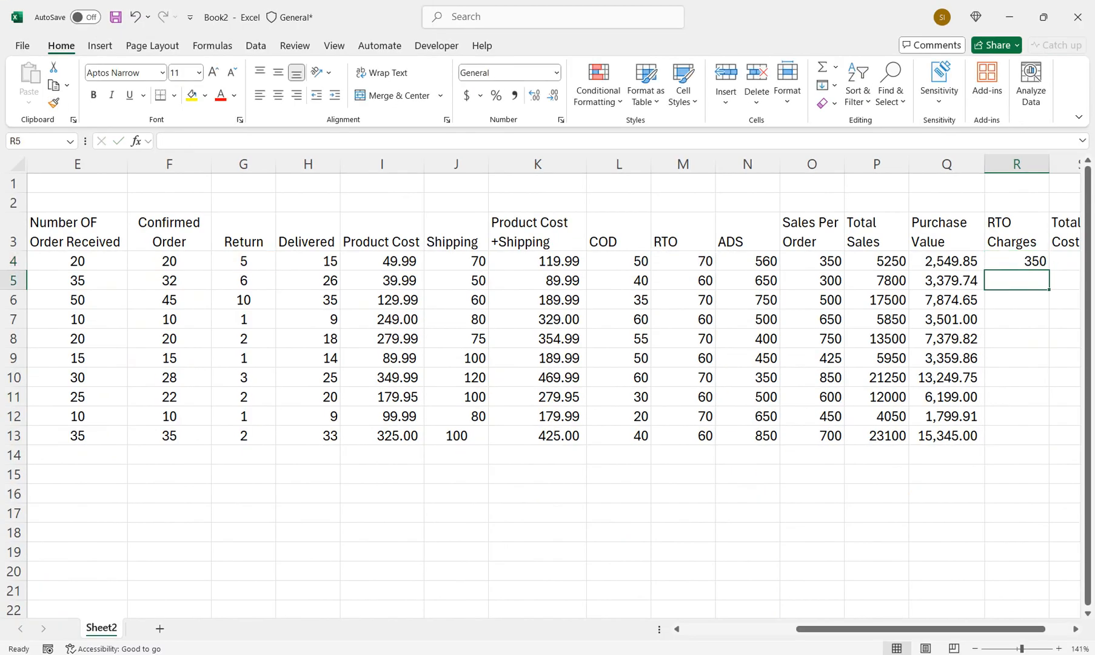
pyautogui.click(1017, 261)
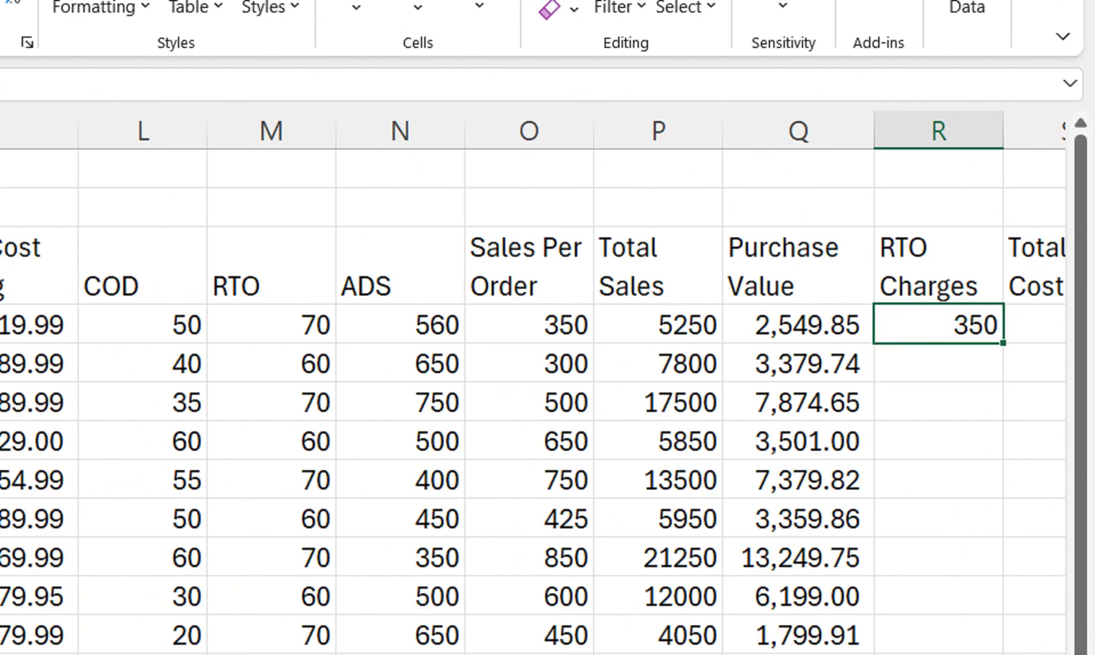
pyautogui.moveTo(1003, 342); pyautogui.dragTo(1003, 654)
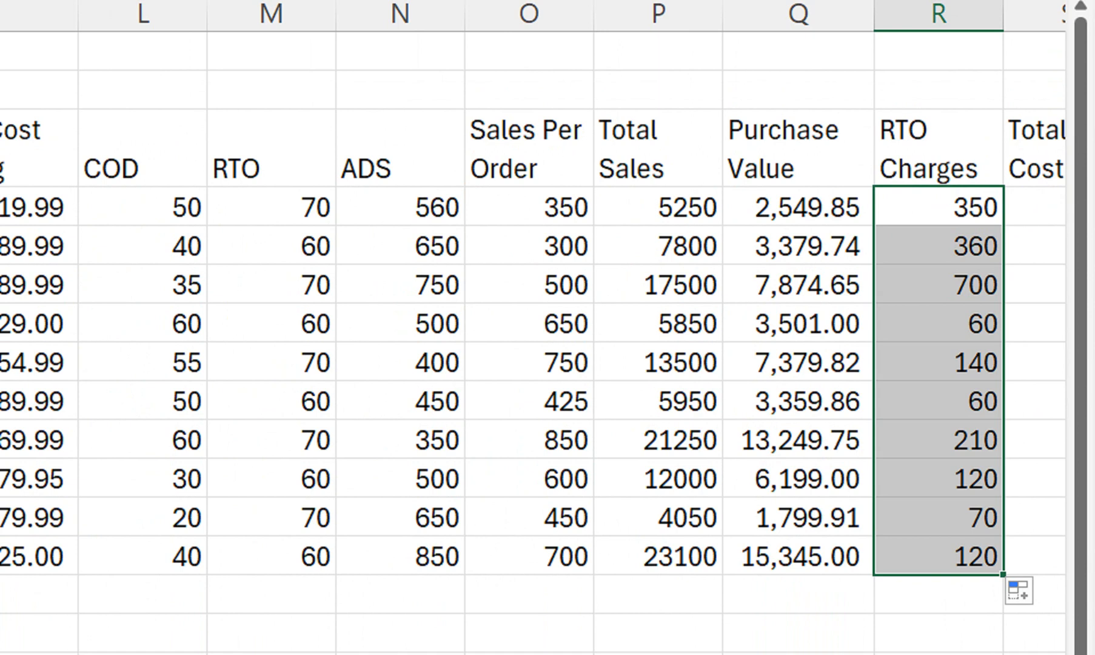
# Replace the Total Ads Cost header in S3 with Net Profit
pyautogui.moveTo(1033, 243); pyautogui.dragTo(995, 244)
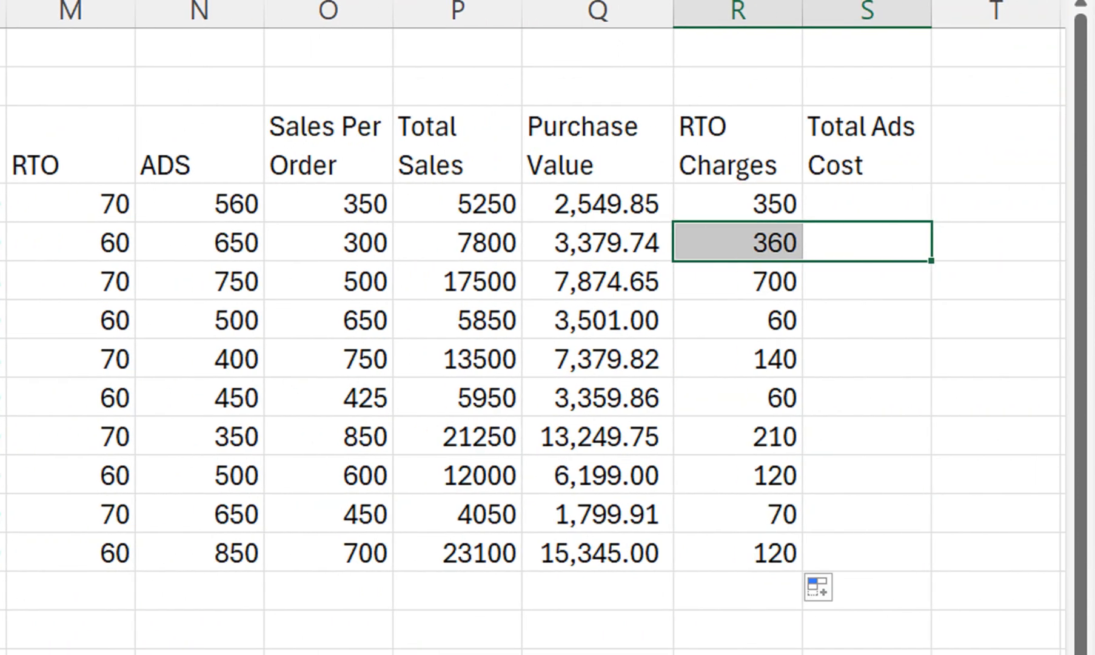
pyautogui.click(868, 203)
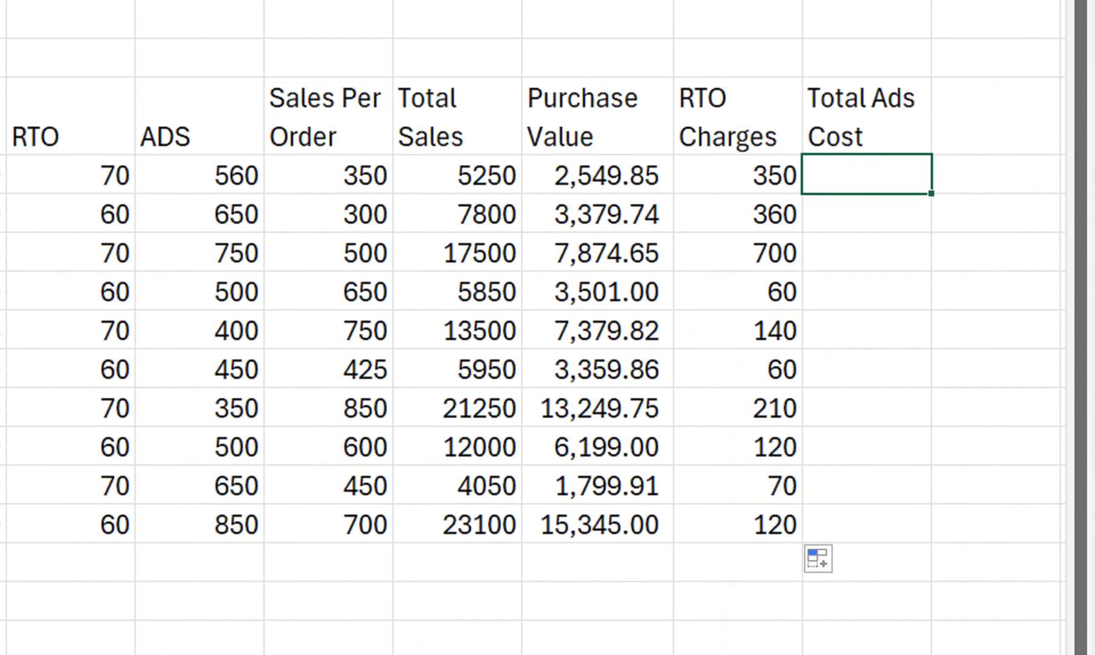
pyautogui.click(867, 117)
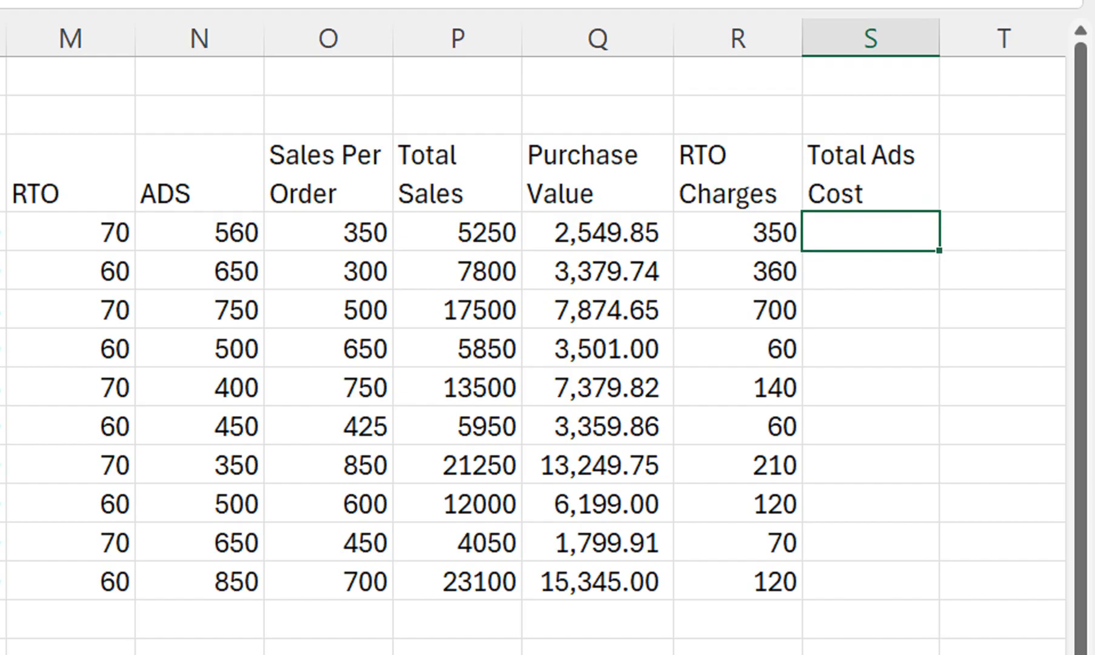
pyautogui.write('N')
pyautogui.press('BackSpace')
pyautogui.click(871, 173)
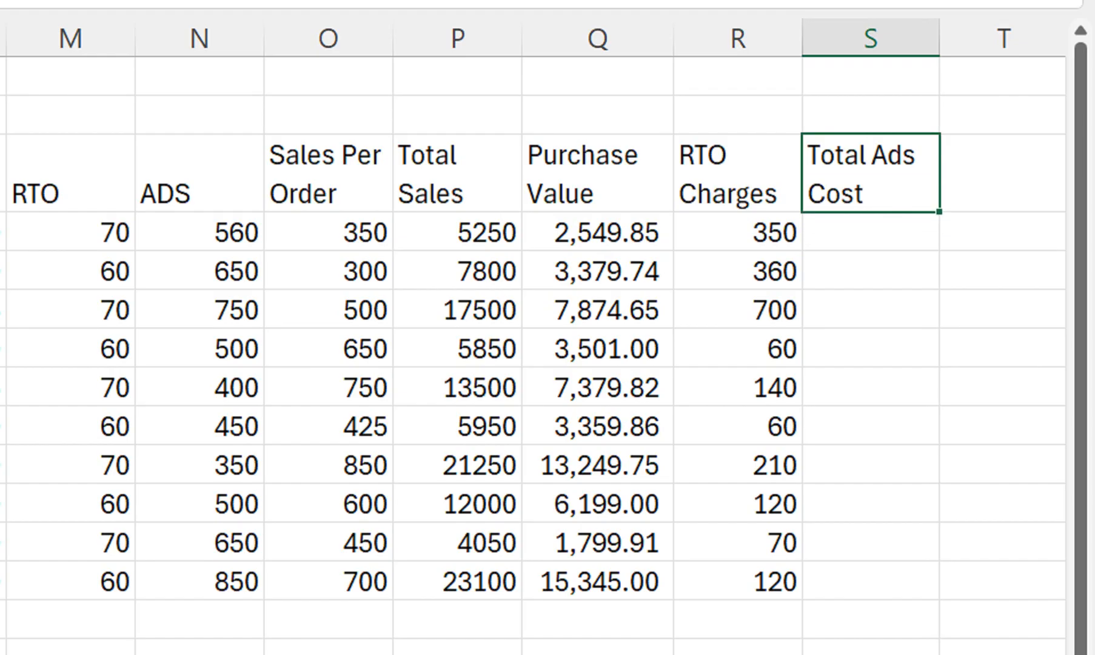
pyautogui.write('Net ')
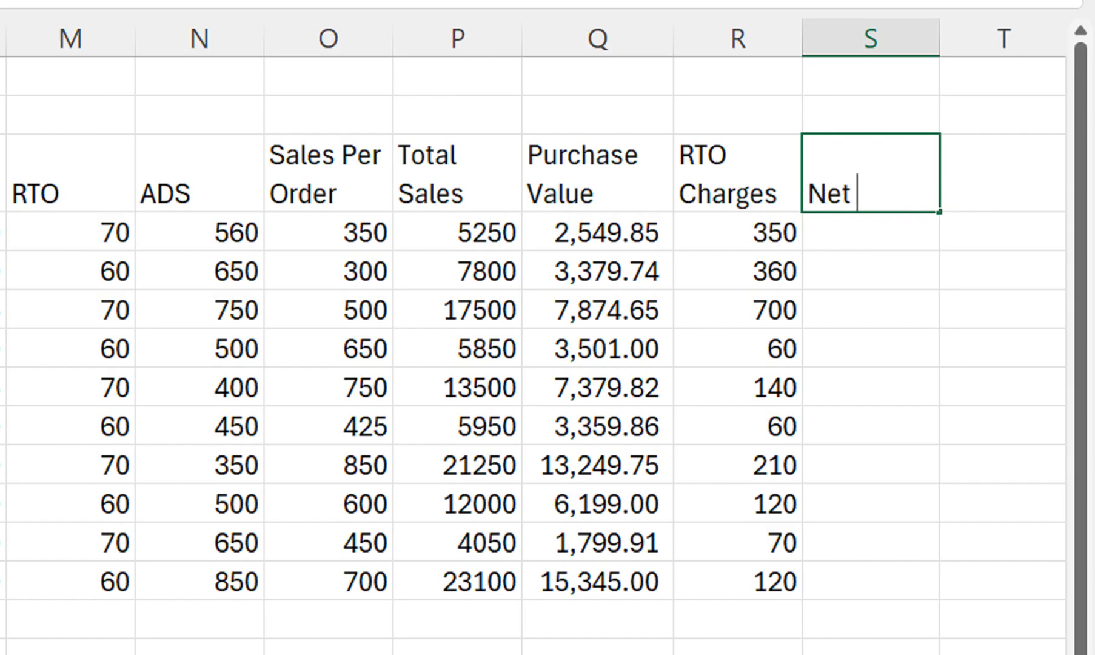
pyautogui.write('Profit')
pyautogui.press('Return')
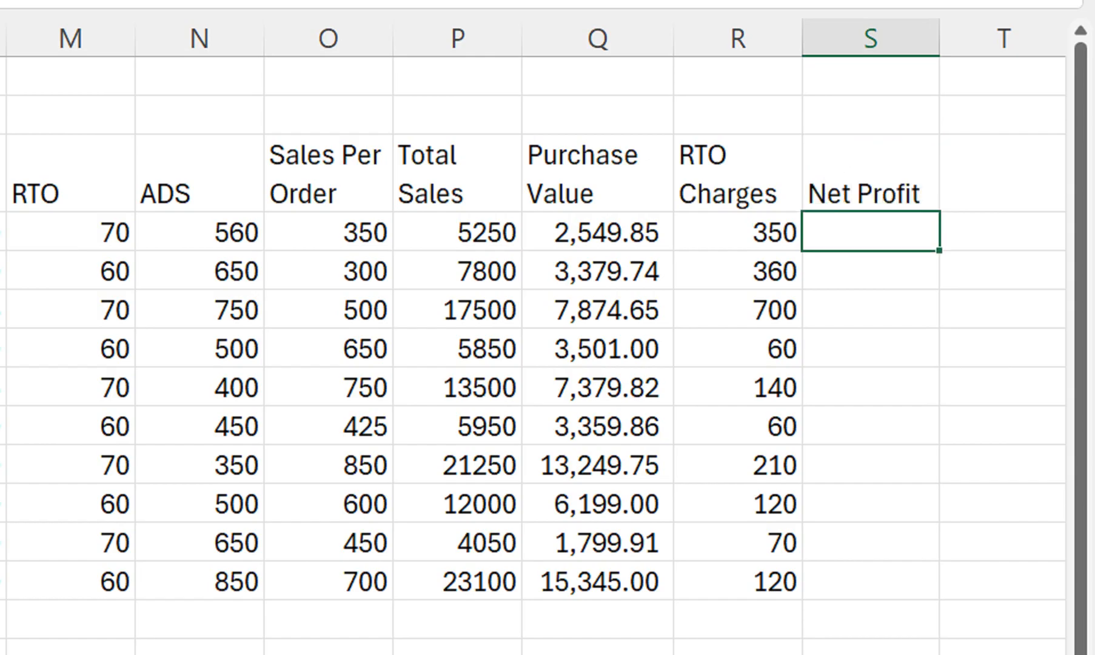
# Calculate Net Profit in S4 with the formula =P4-Q4-N4-R4 and fill it down to S13
pyautogui.write('=')
pyautogui.click(457, 232)
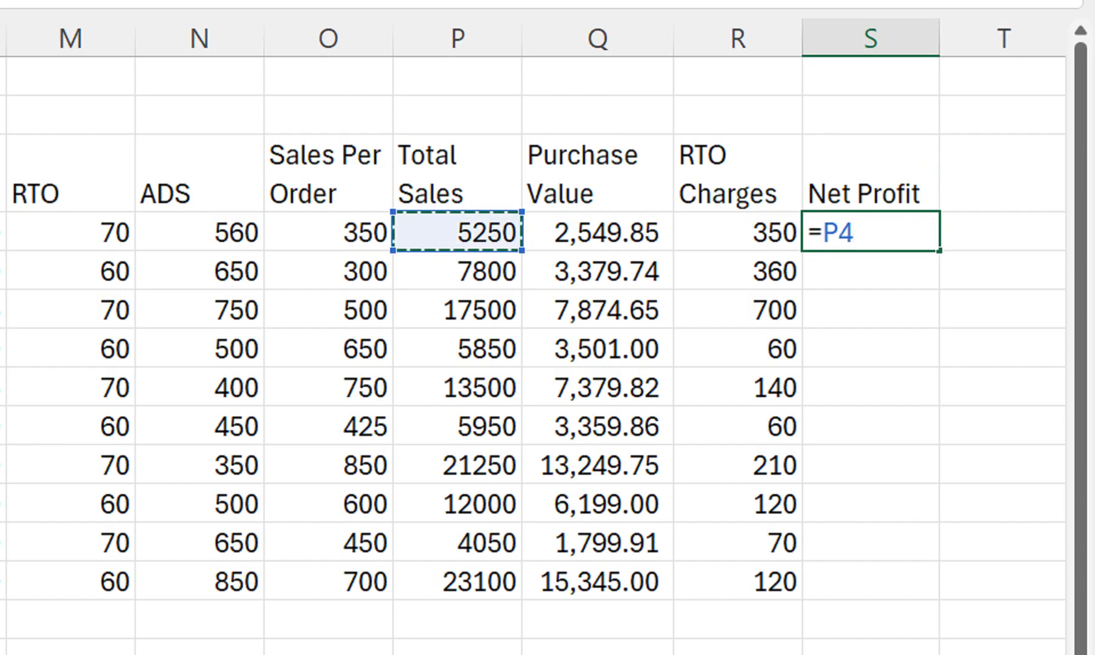
pyautogui.write('-')
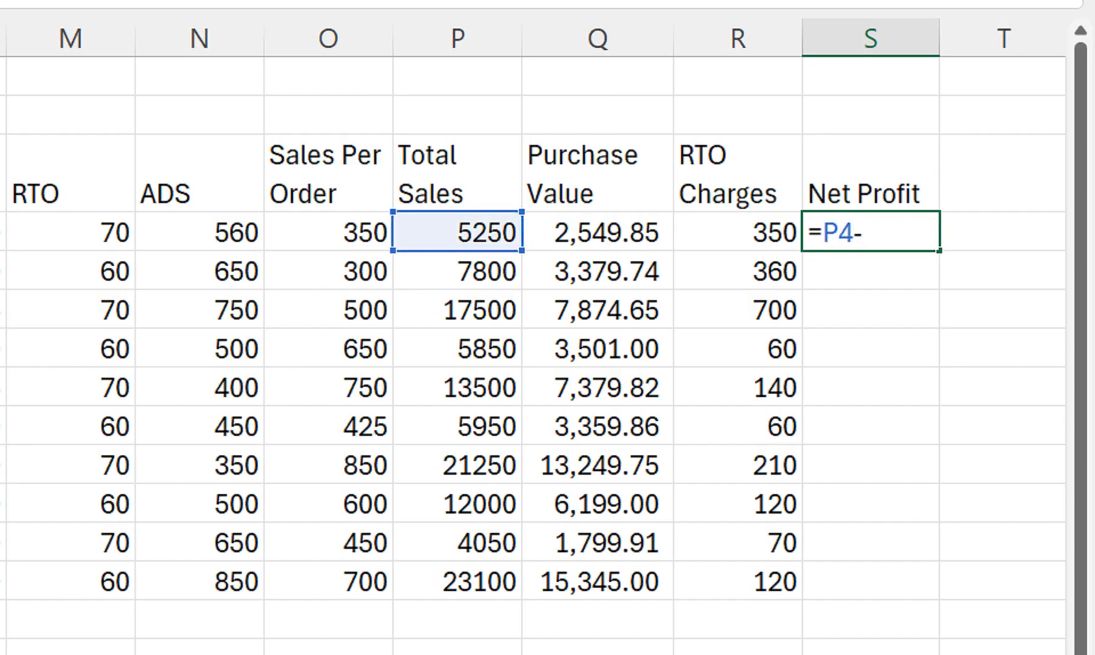
pyautogui.click(598, 233)
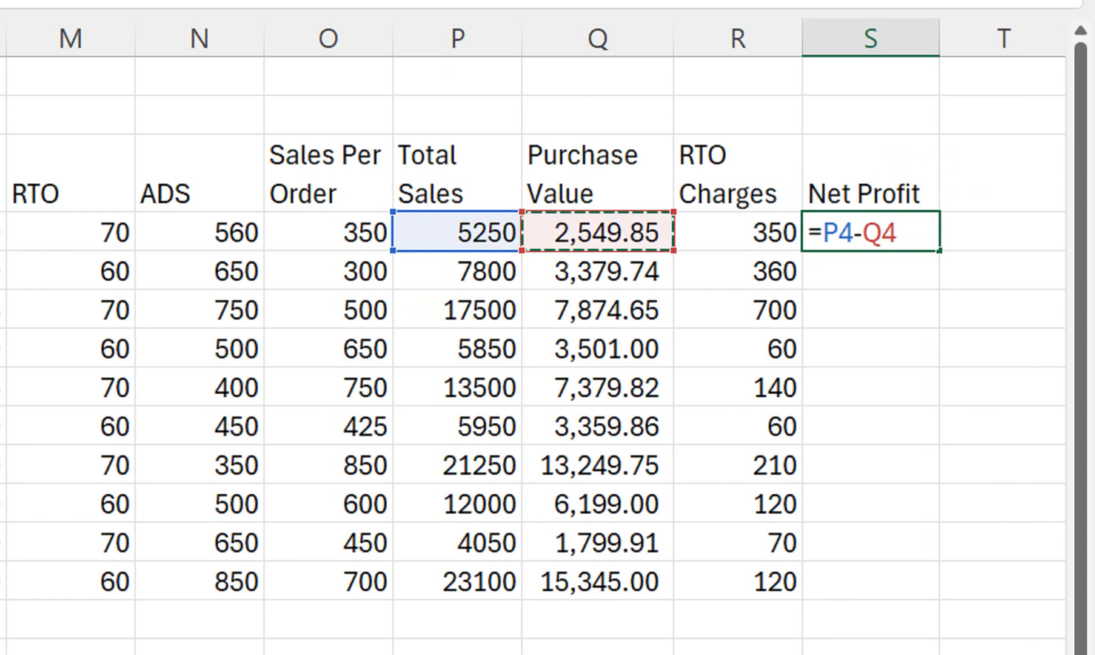
pyautogui.write('-')
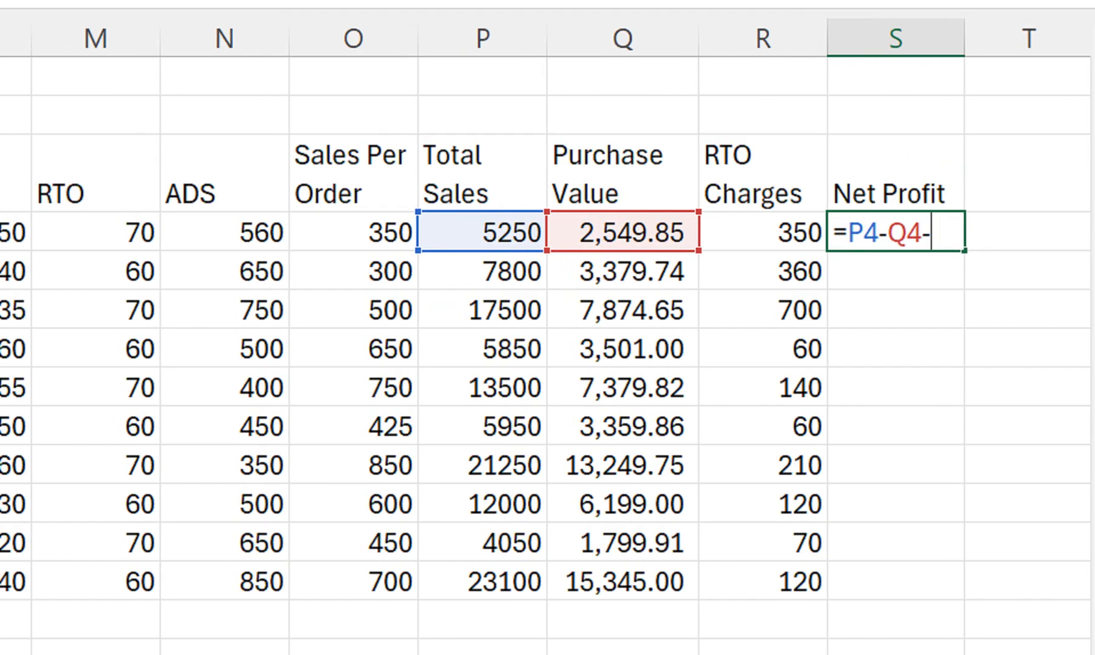
pyautogui.click(224, 233)
pyautogui.write('-')
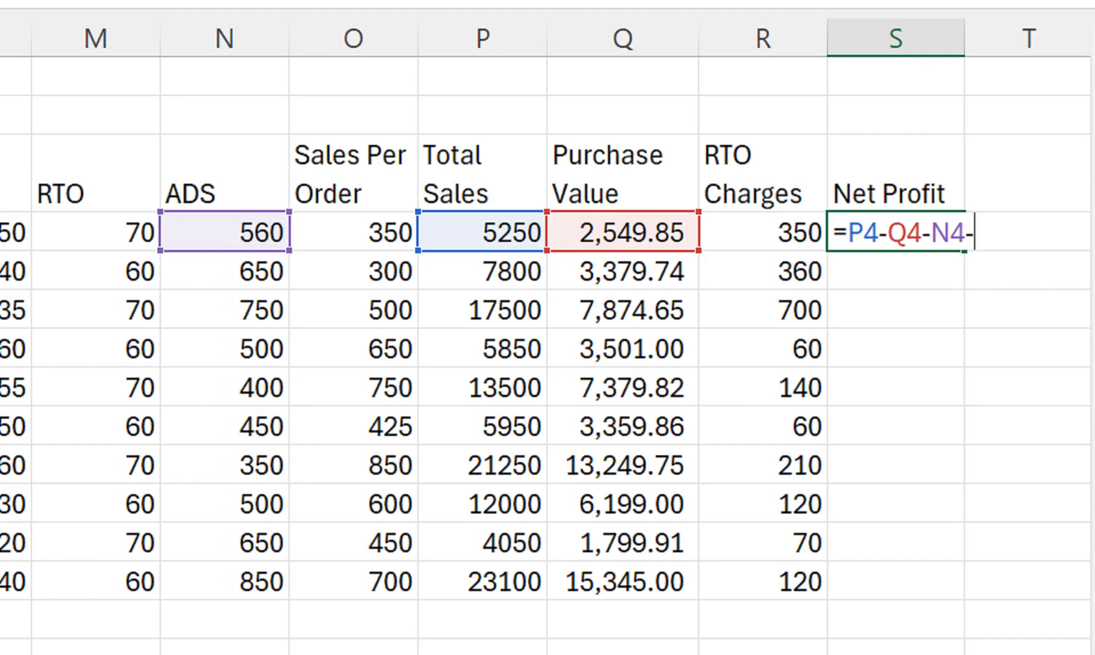
pyautogui.click(762, 233)
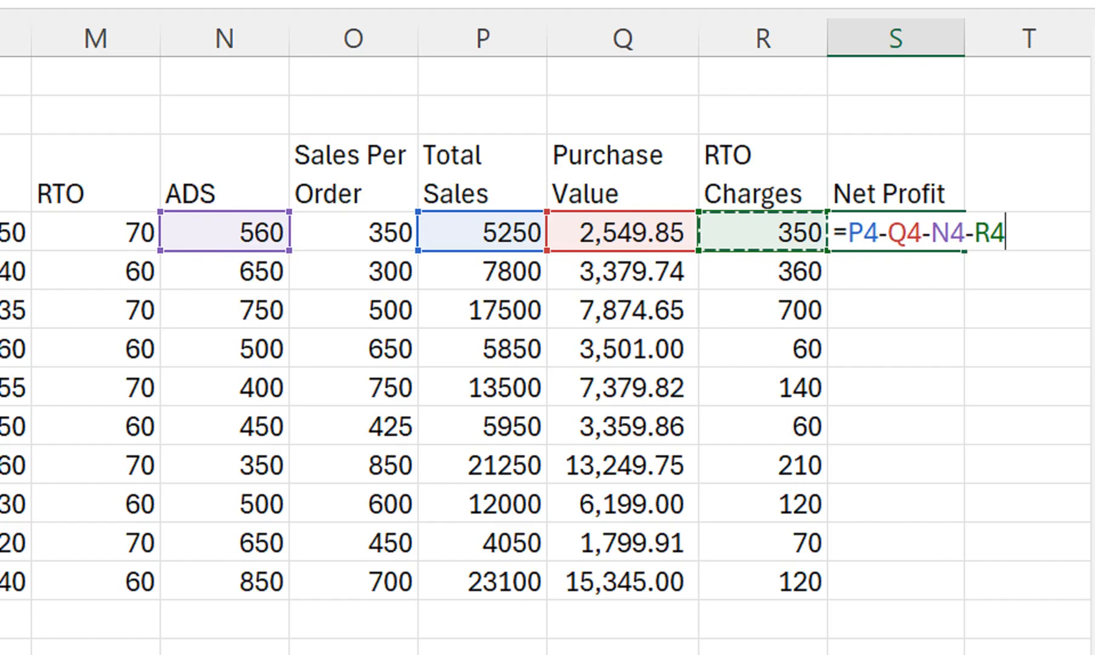
pyautogui.press('Return')
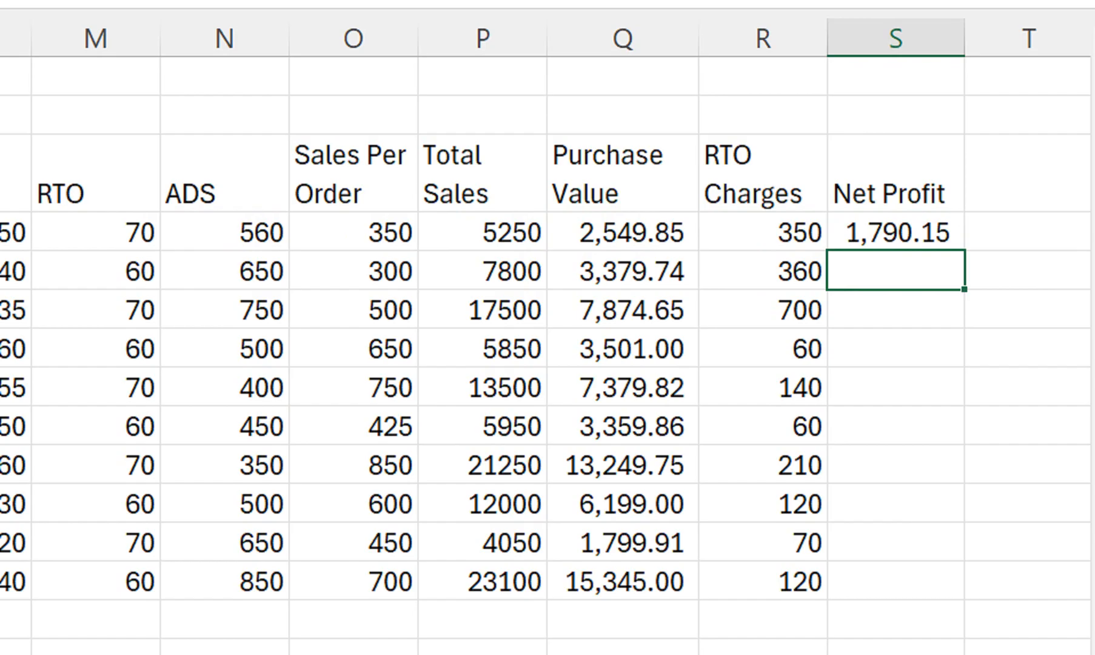
pyautogui.click(871, 233)
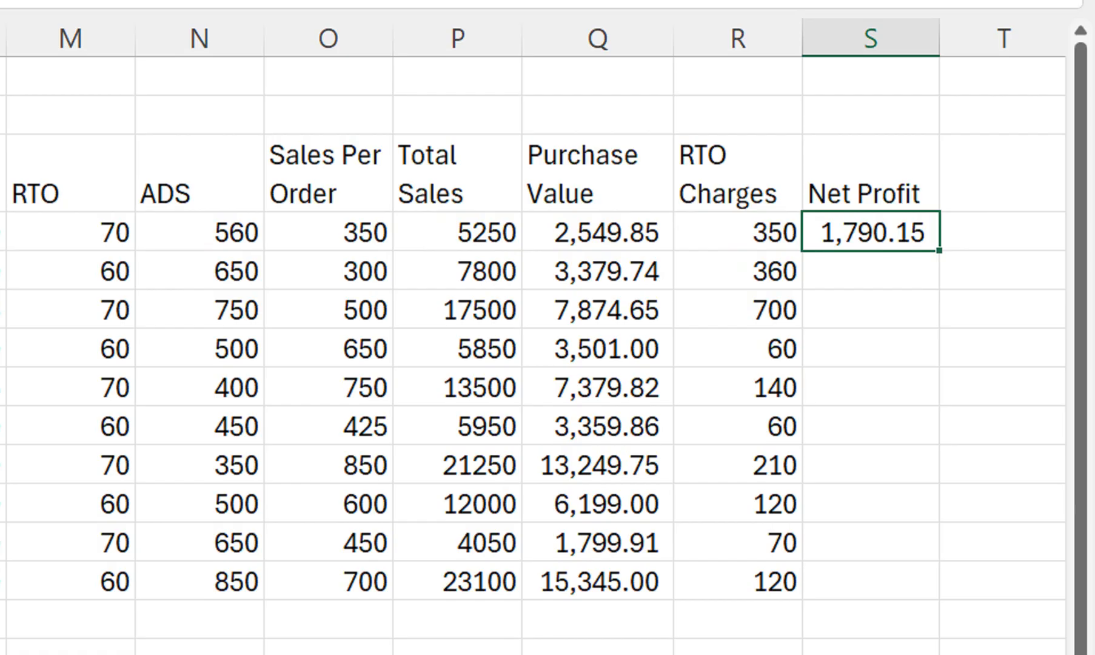
pyautogui.moveTo(939, 250); pyautogui.dragTo(938, 582)
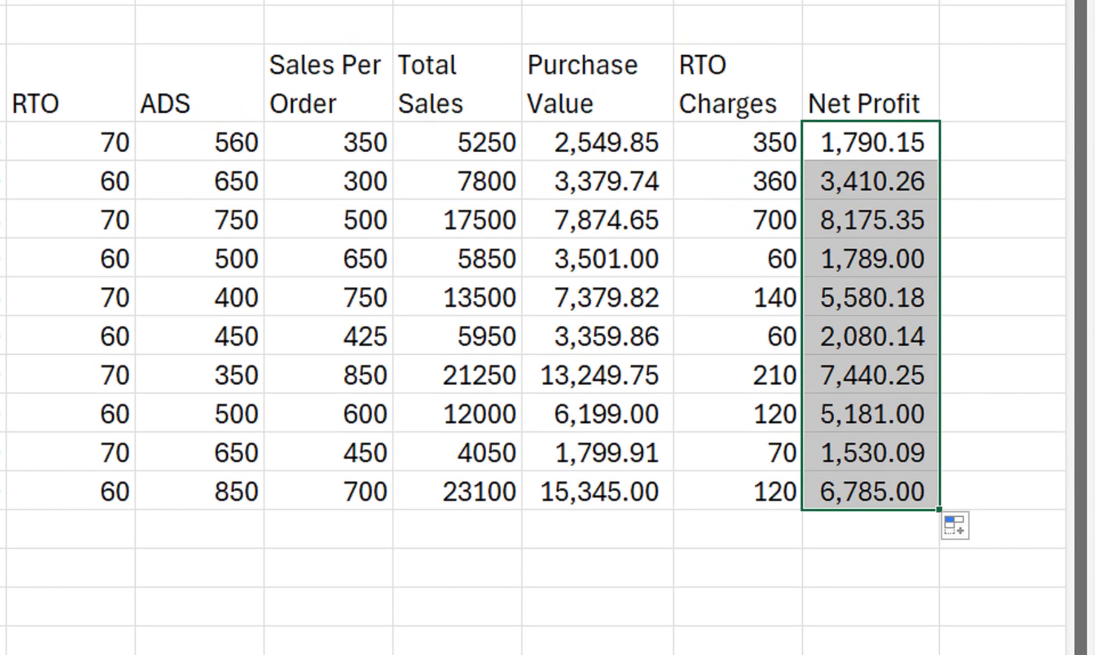
# Enter the label T_P in R14, directly below the RTO Charges values
pyautogui.scroll(-1, 534, 328)
pyautogui.click(598, 490)
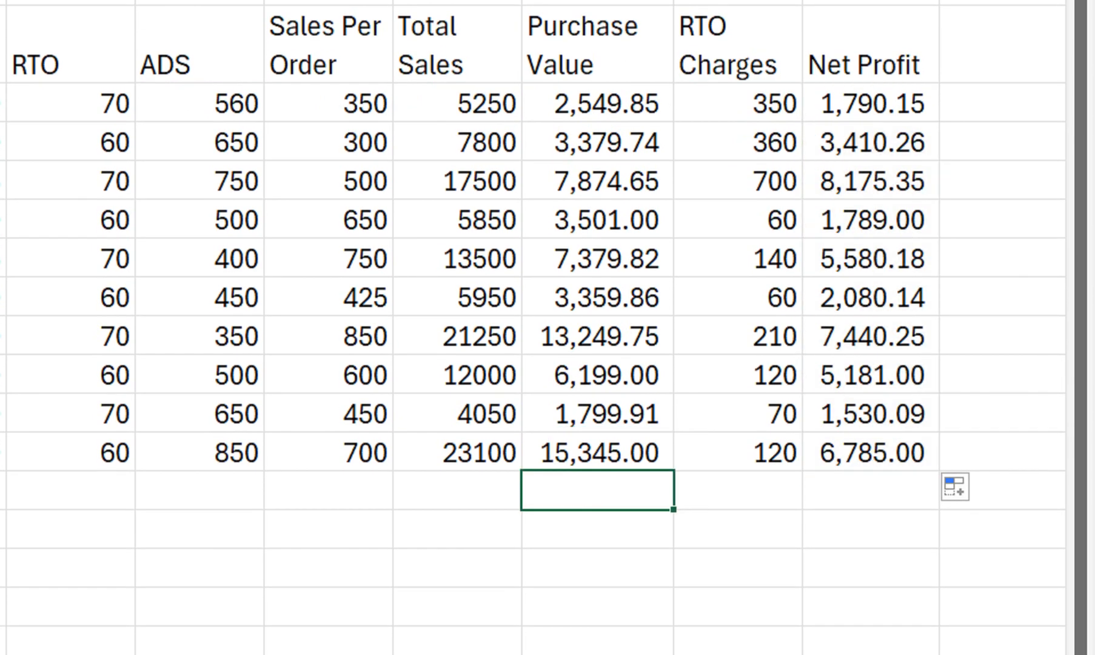
pyautogui.click(739, 490)
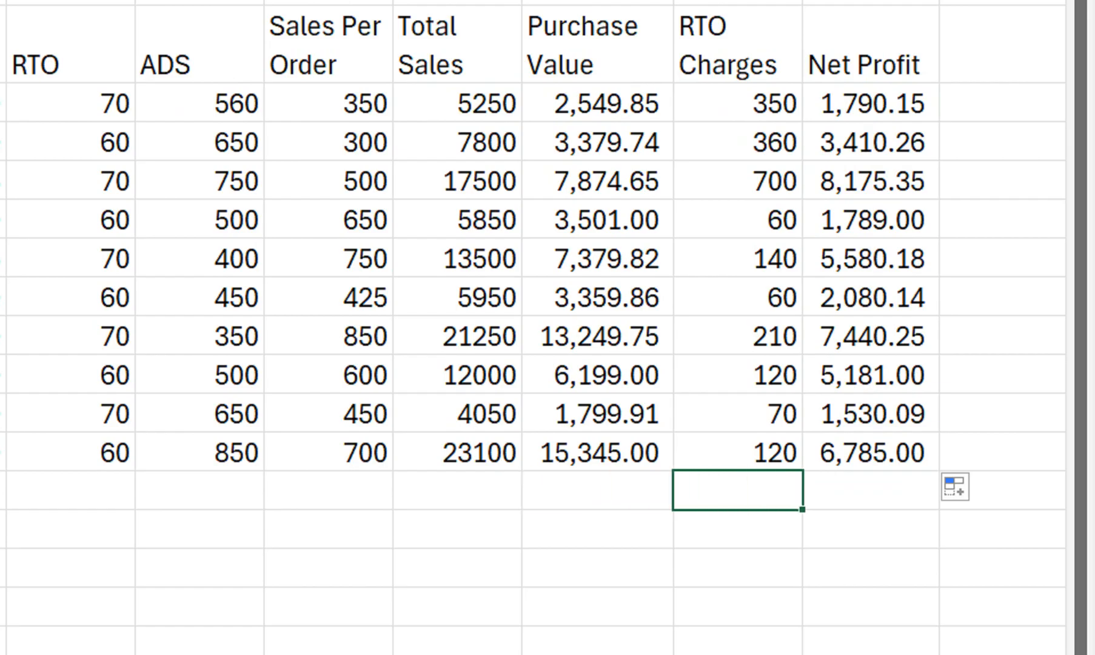
pyautogui.write('T_P')
pyautogui.press('Tab')
# Total the Net Profit column in S14 with the formula =SUM(S4:S13)
pyautogui.write('=sum')
pyautogui.press('Tab')
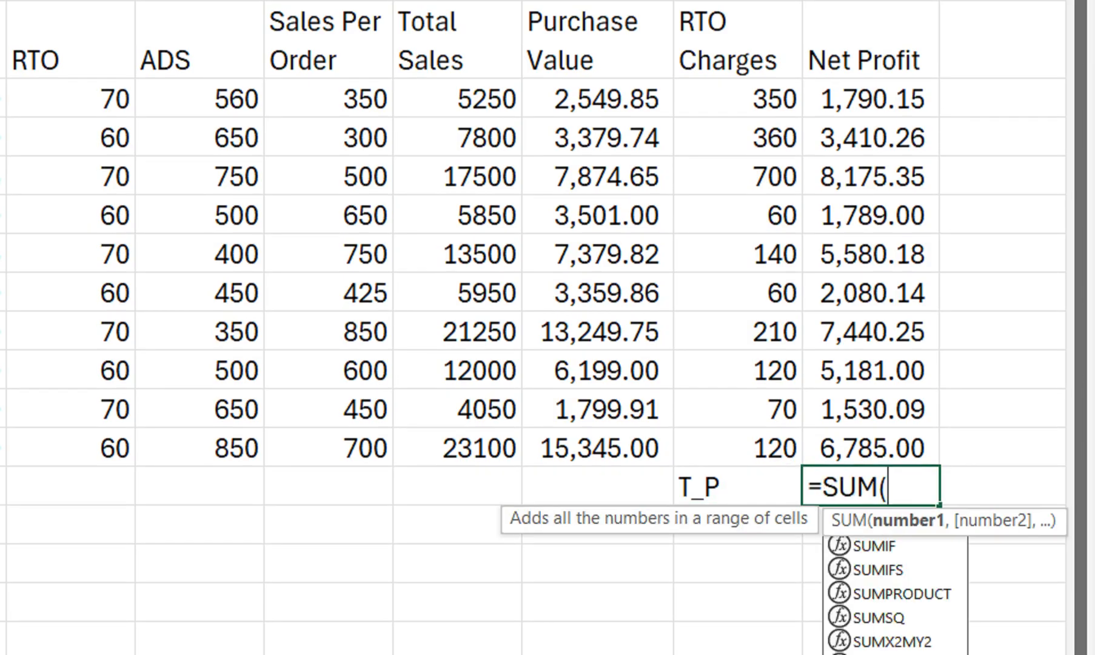
pyautogui.moveTo(872, 99); pyautogui.dragTo(873, 370)
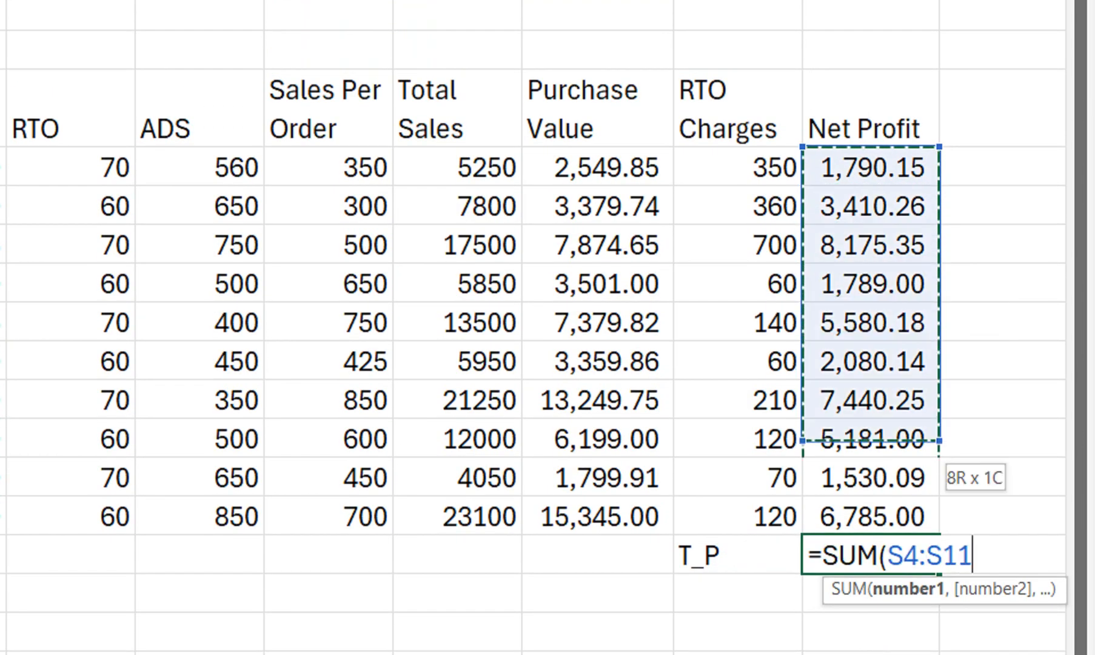
pyautogui.moveTo(873, 438); pyautogui.dragTo(873, 517)
pyautogui.write(')')
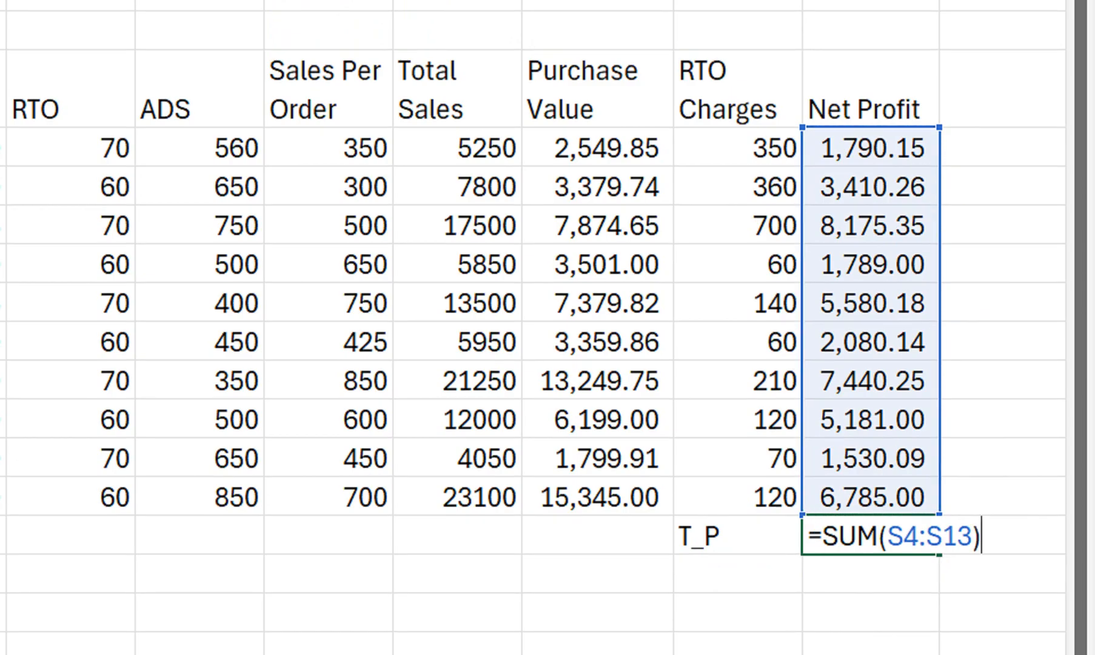
pyautogui.press('Return')
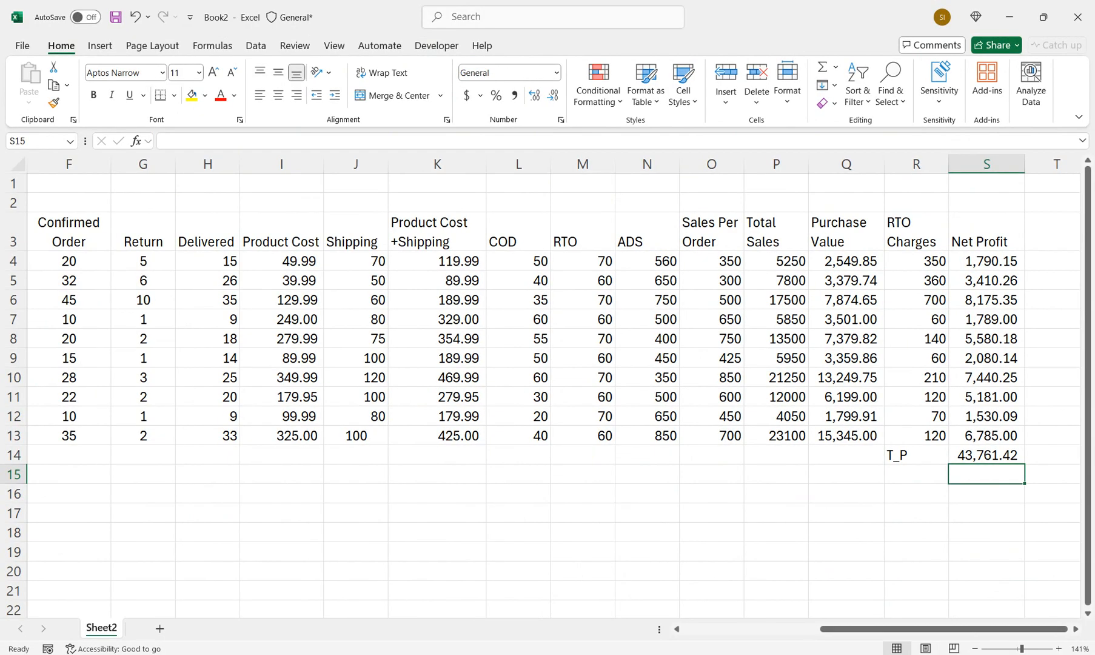
# Apply All Borders to the order table in A3:S13
pyautogui.moveTo(877, 478); pyautogui.dragTo(0, 89)
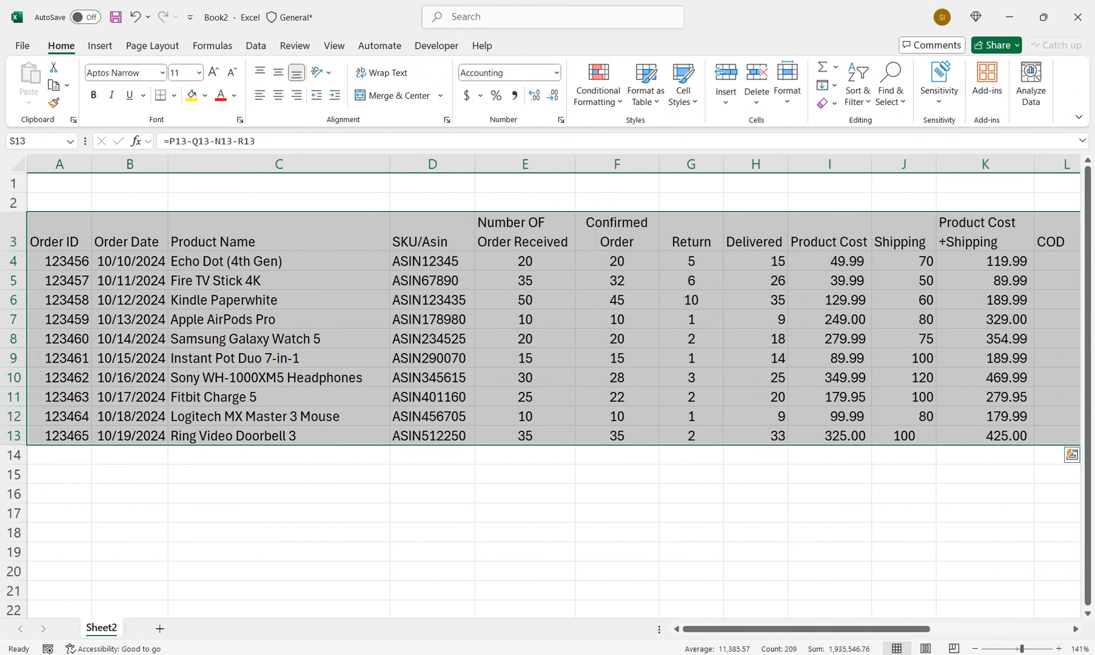
pyautogui.click(174, 95)
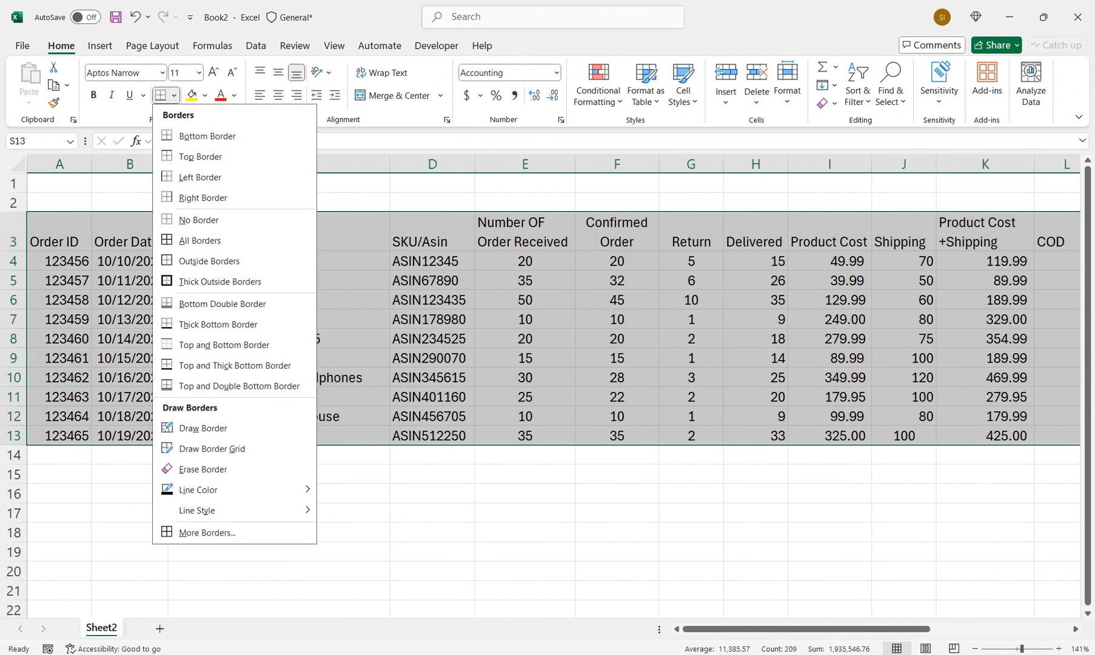
pyautogui.click(200, 240)
pyautogui.moveTo(528, 454); pyautogui.dragTo(458, 455)
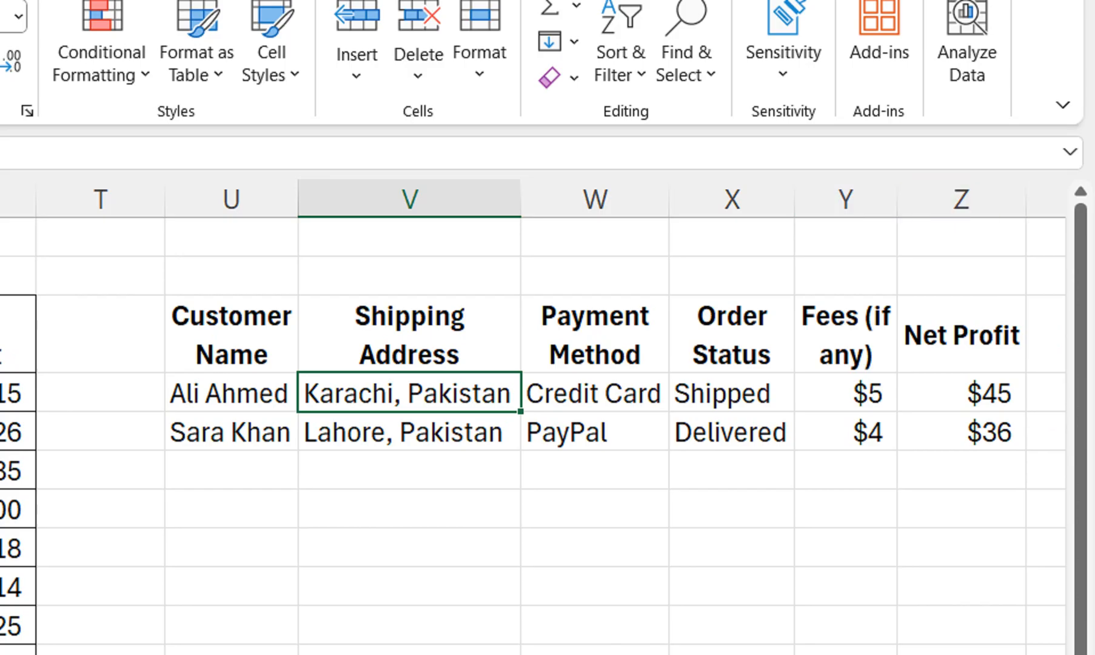
# Clear all contents and formatting from the leftover customer, shipping and payment columns in U3:Z10
pyautogui.moveTo(232, 335); pyautogui.dragTo(962, 625)
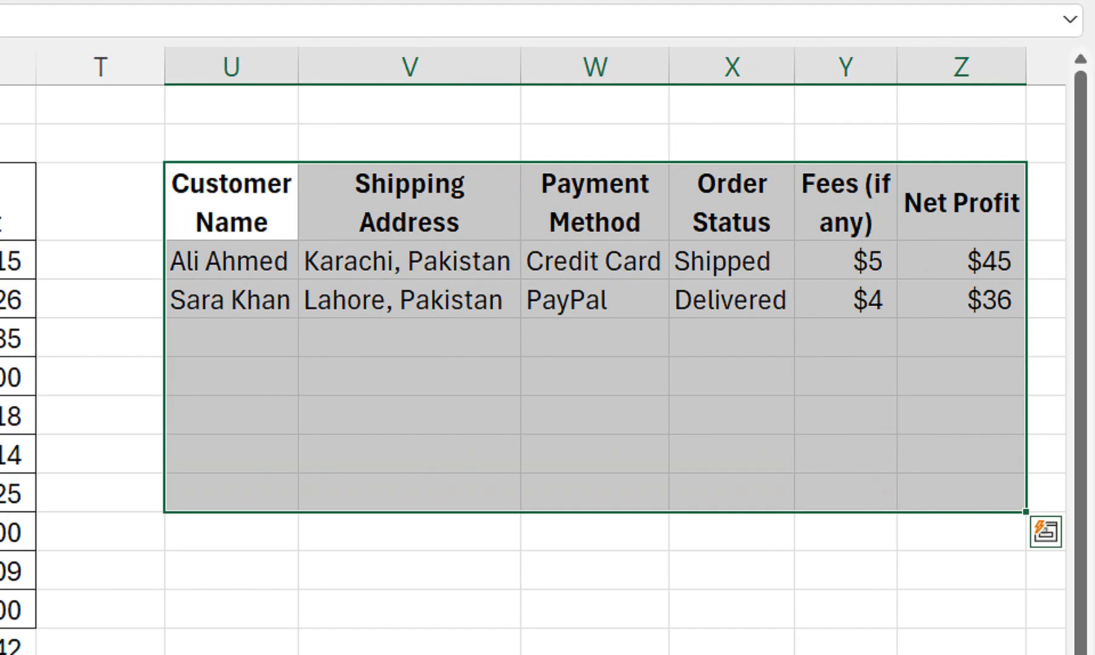
pyautogui.hotkey('ctrl', 'q')
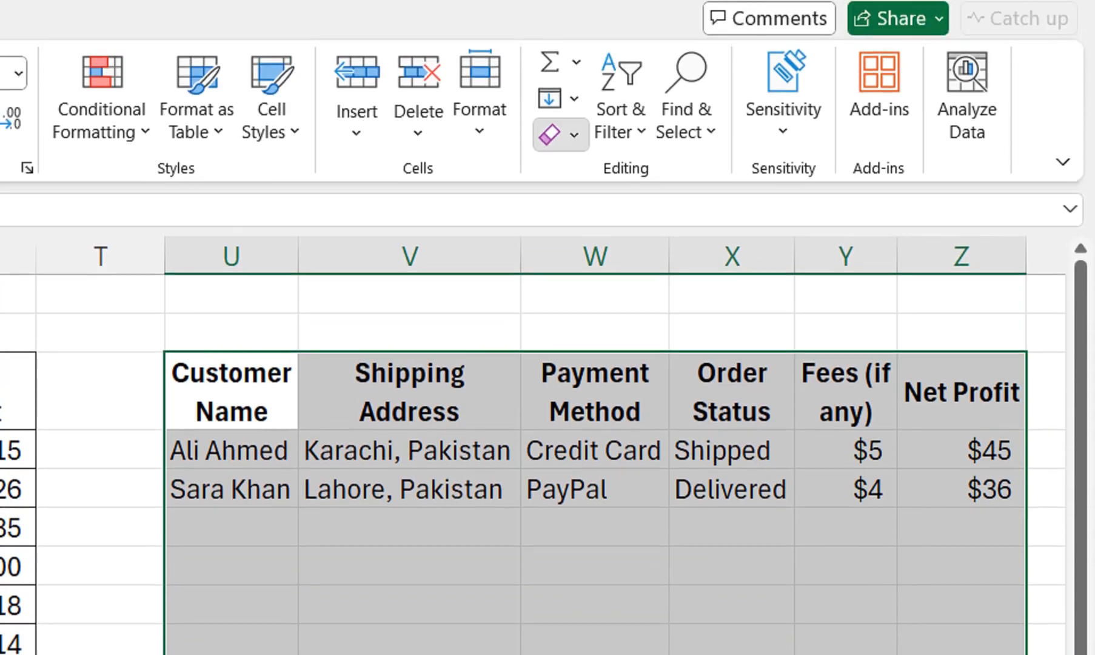
pyautogui.click(561, 136)
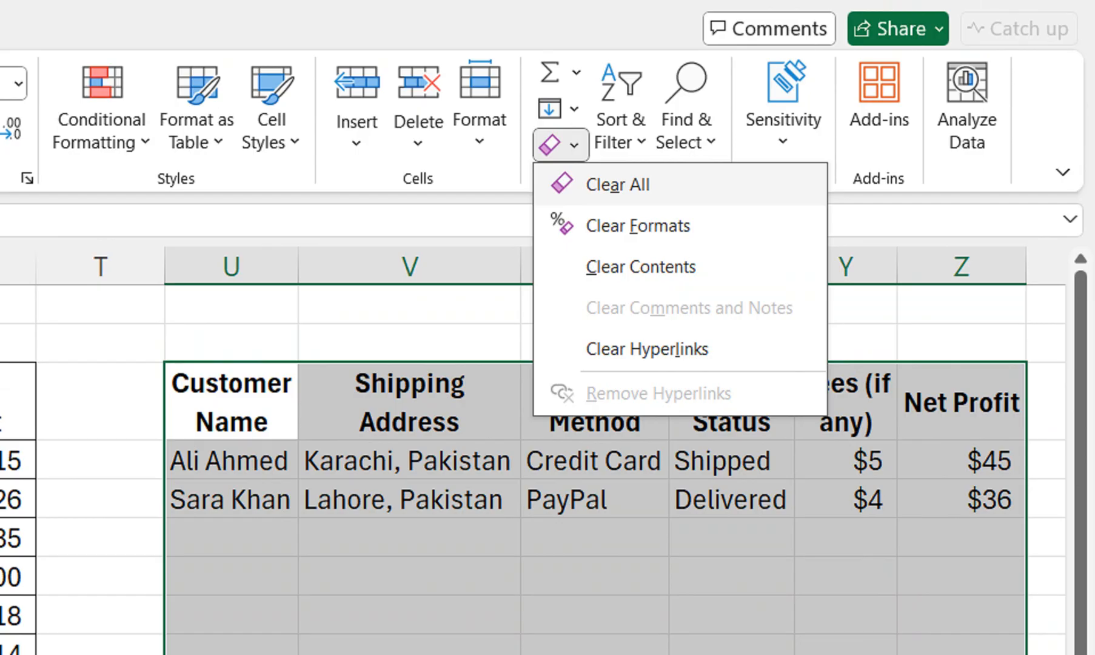
pyautogui.click(618, 185)
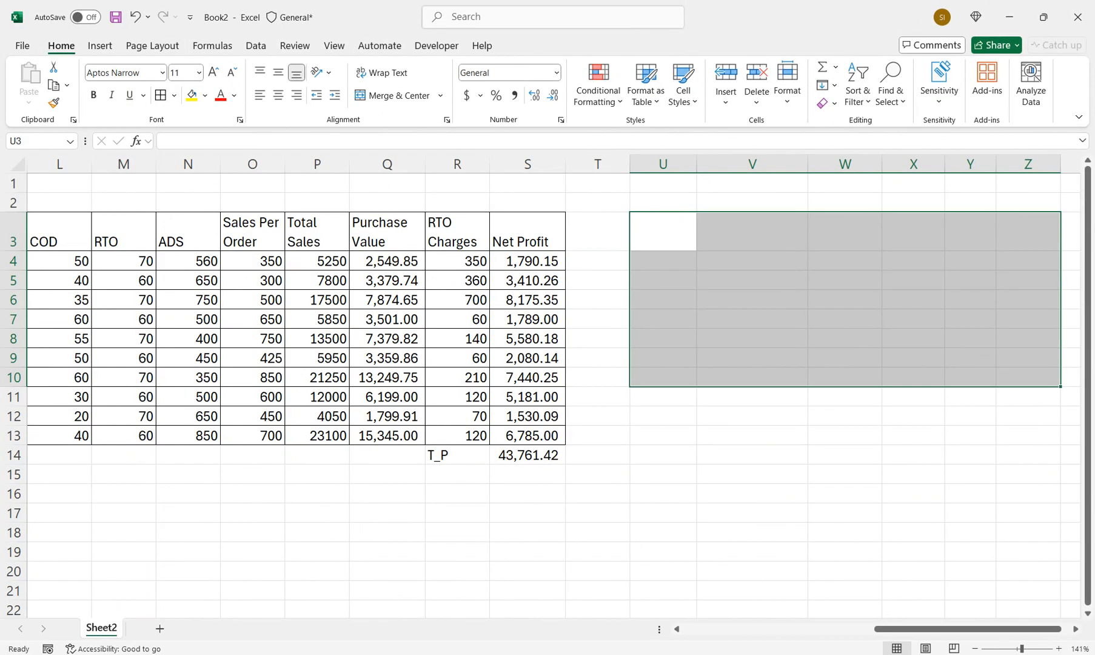
pyautogui.moveTo(968, 629); pyautogui.dragTo(777, 629)
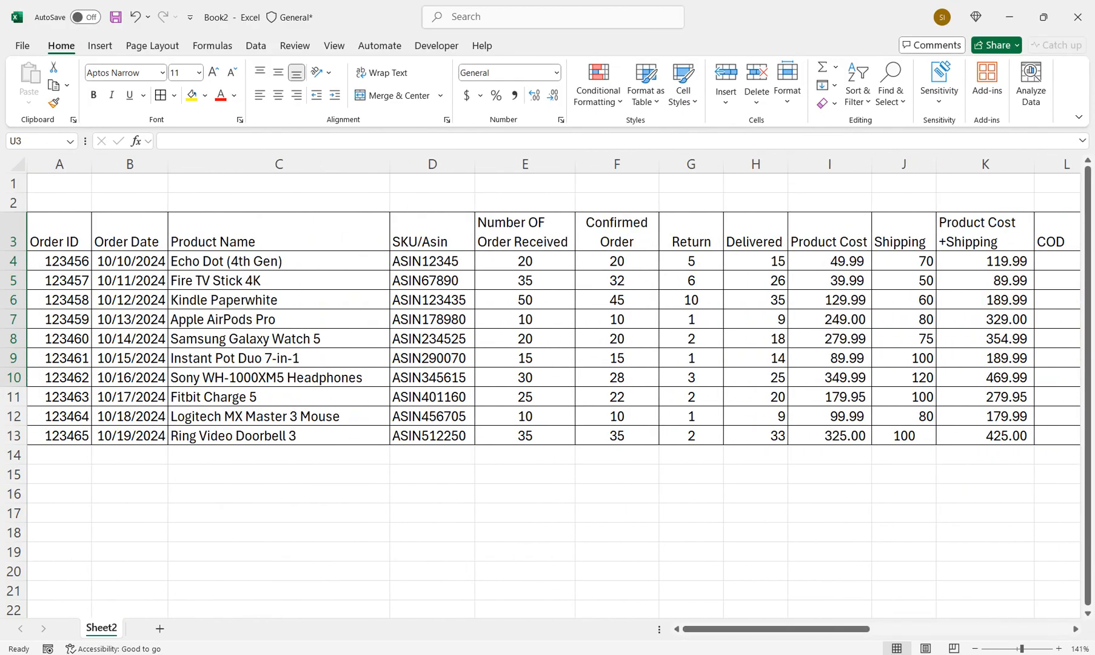